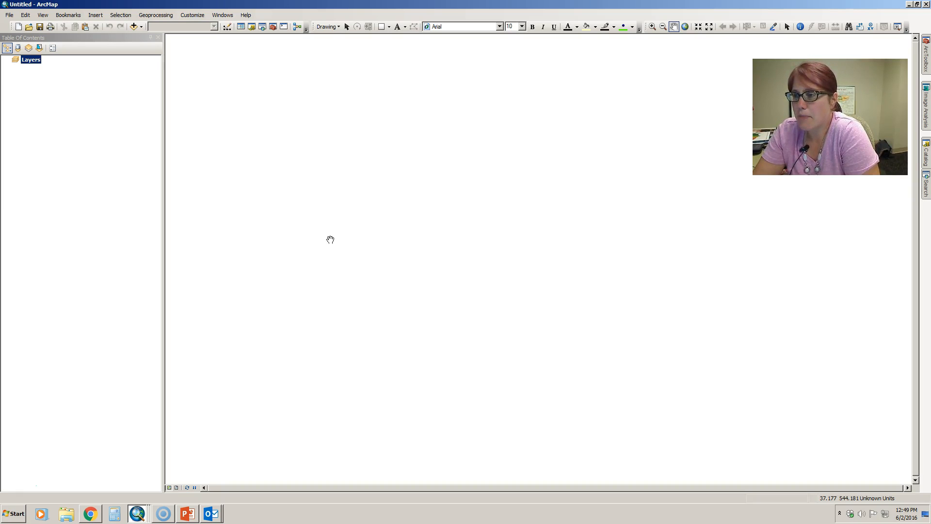
# - Add the BETHE.shp shapefile to the map from the Berks County GIS Data folder under L:\Databases
pyautogui.click(260, 218)
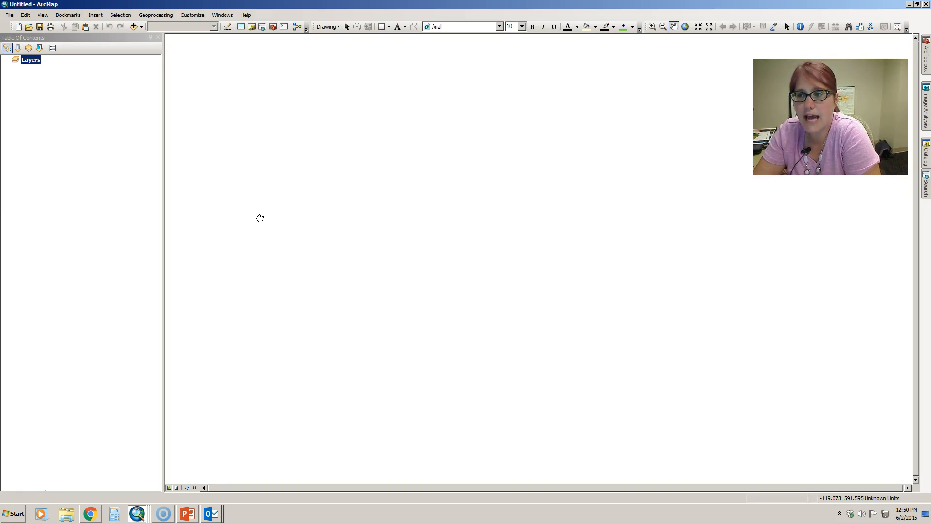
pyautogui.click(135, 28)
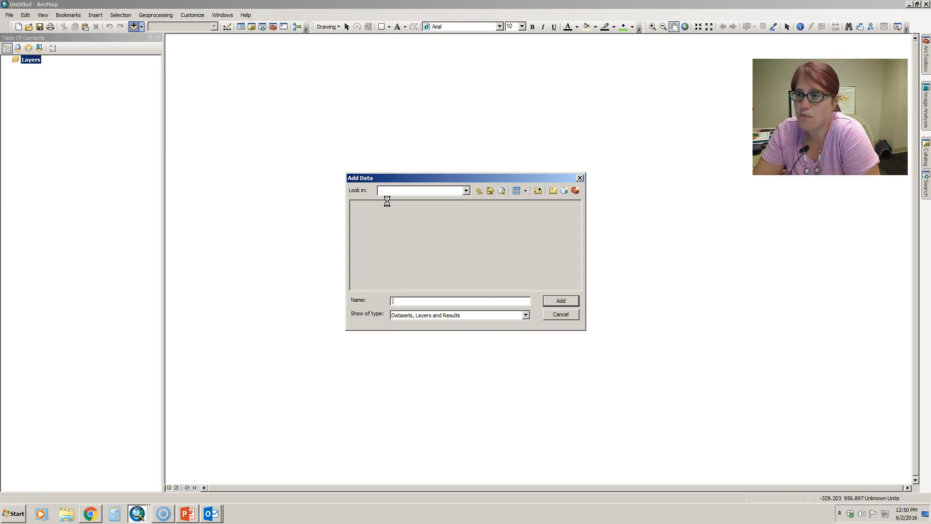
pyautogui.click(433, 192)
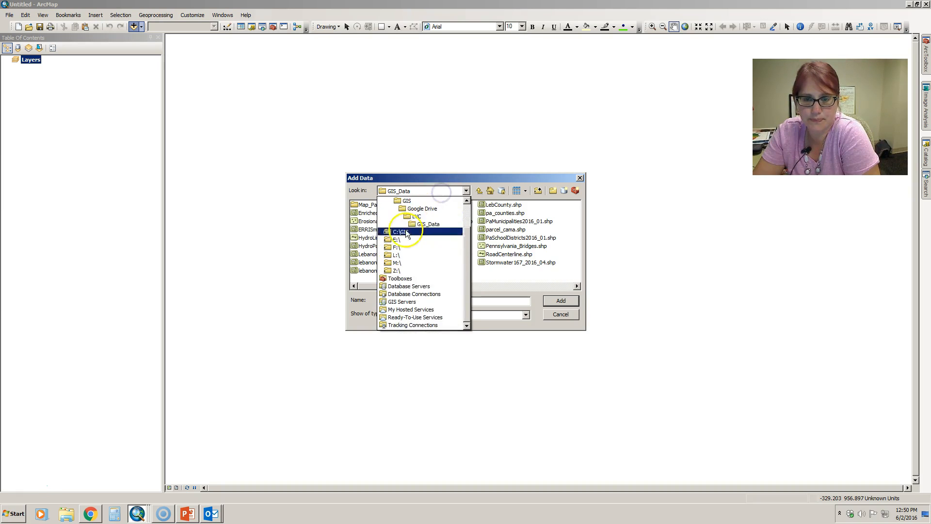
pyautogui.click(398, 255)
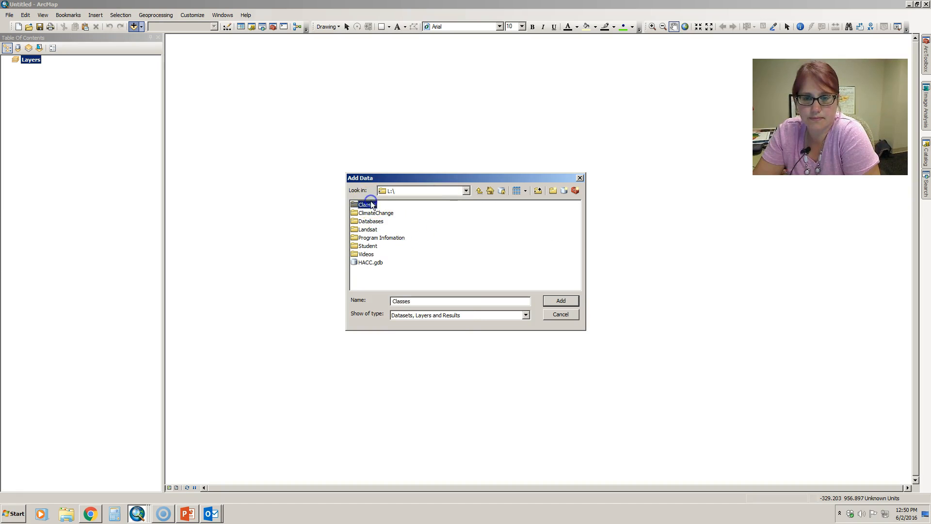
pyautogui.doubleClick(409, 222)
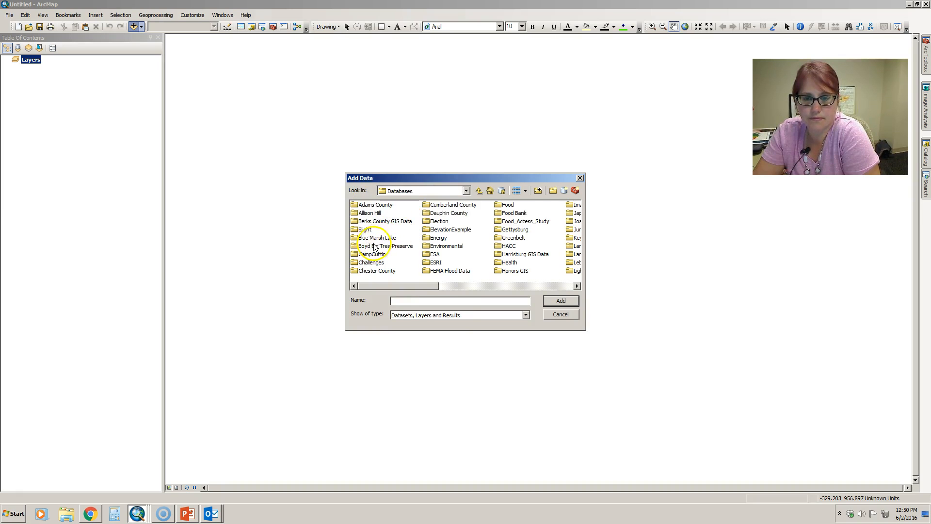
pyautogui.doubleClick(374, 221)
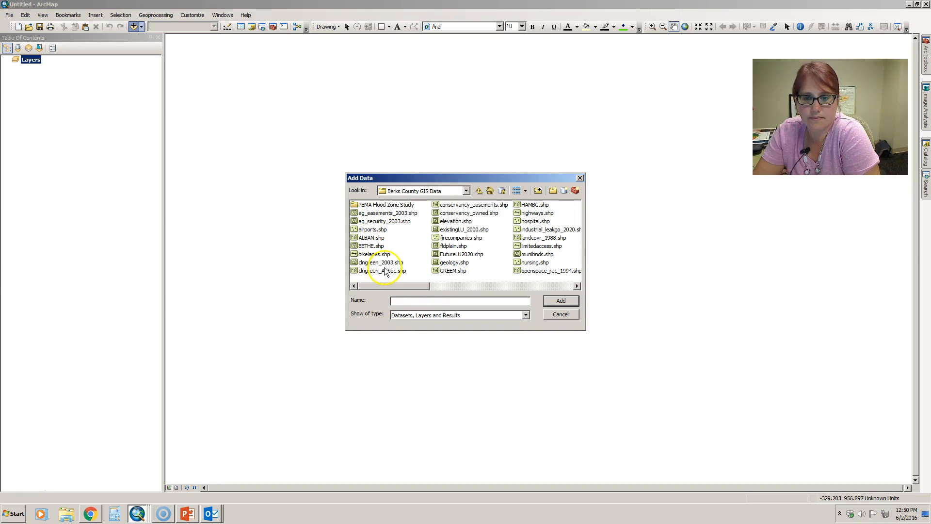
pyautogui.doubleClick(374, 245)
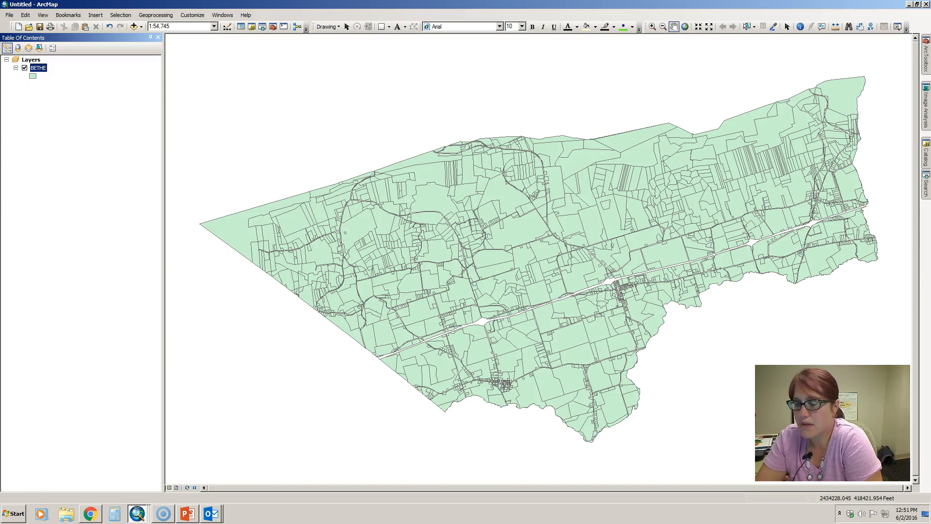
# - Examine the NAME1 and CLASS fields in the BETHE layer's attribute table, and close the table
pyautogui.rightClick(42, 69)
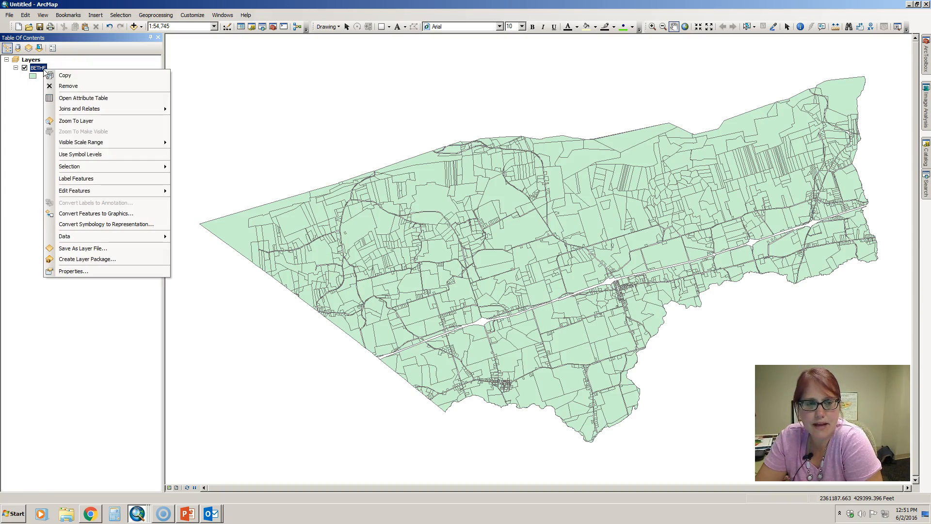
pyautogui.click(68, 98)
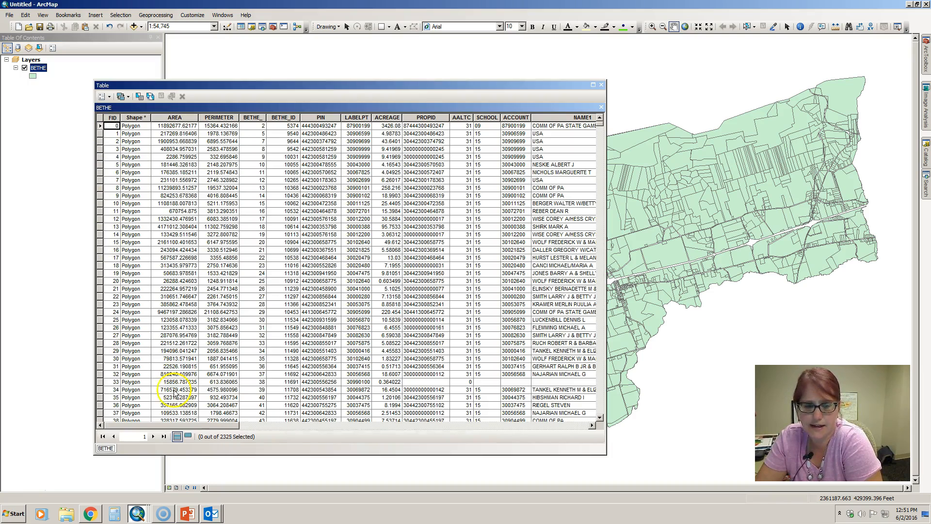
pyautogui.moveTo(198, 427); pyautogui.dragTo(276, 430)
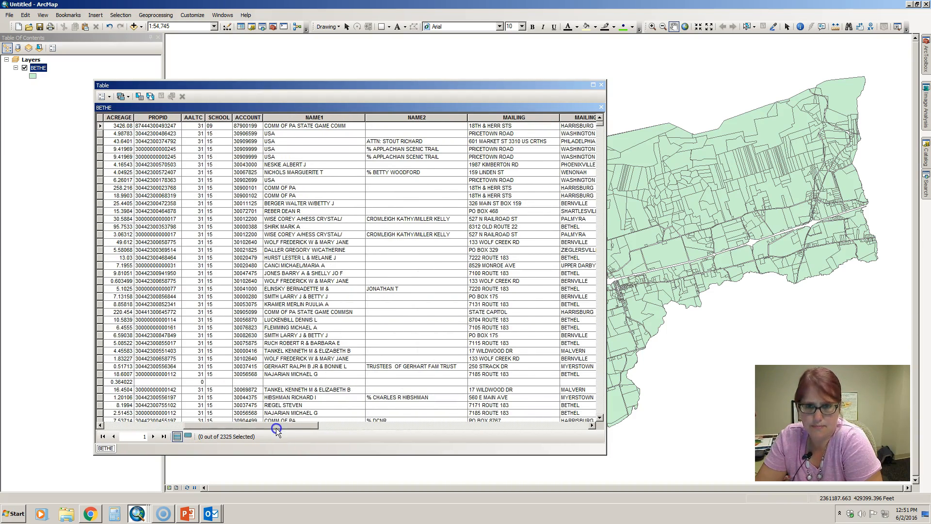
pyautogui.click(315, 117)
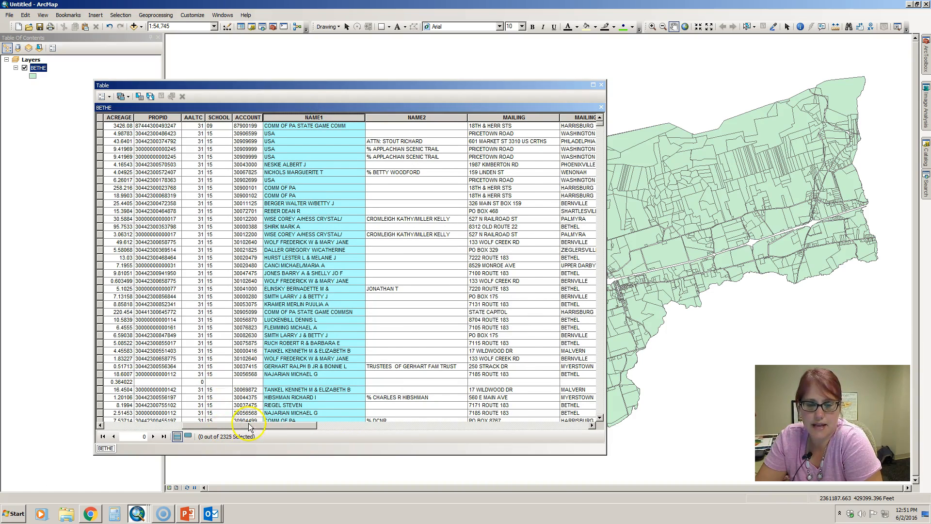
pyautogui.moveTo(248, 426); pyautogui.dragTo(483, 425)
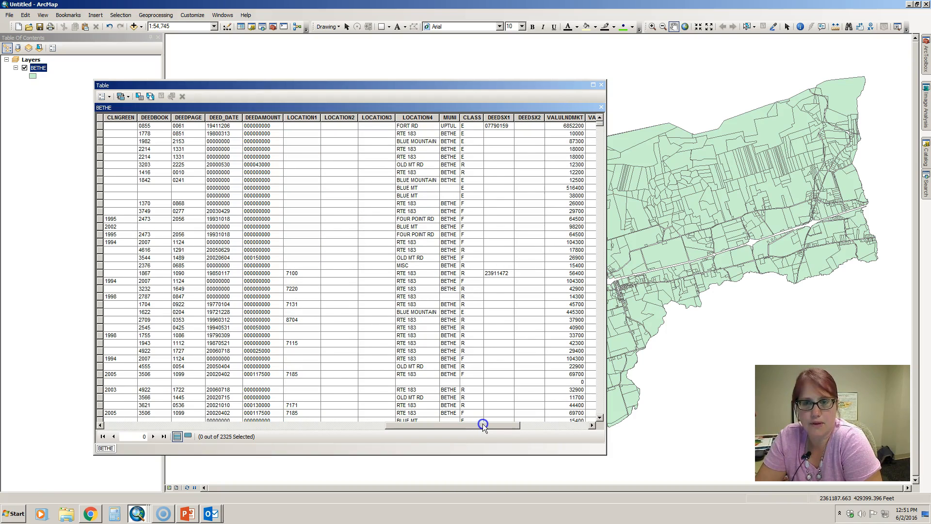
pyautogui.click(476, 118)
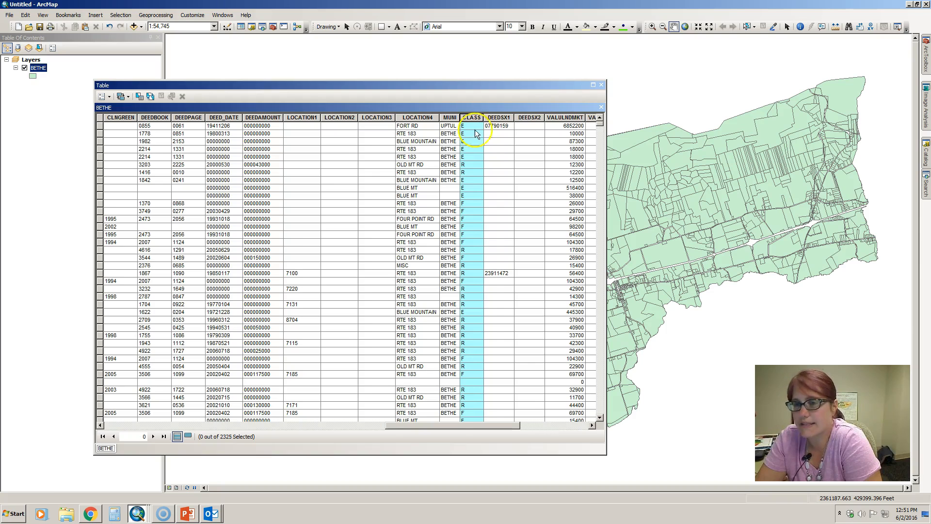
pyautogui.click(601, 85)
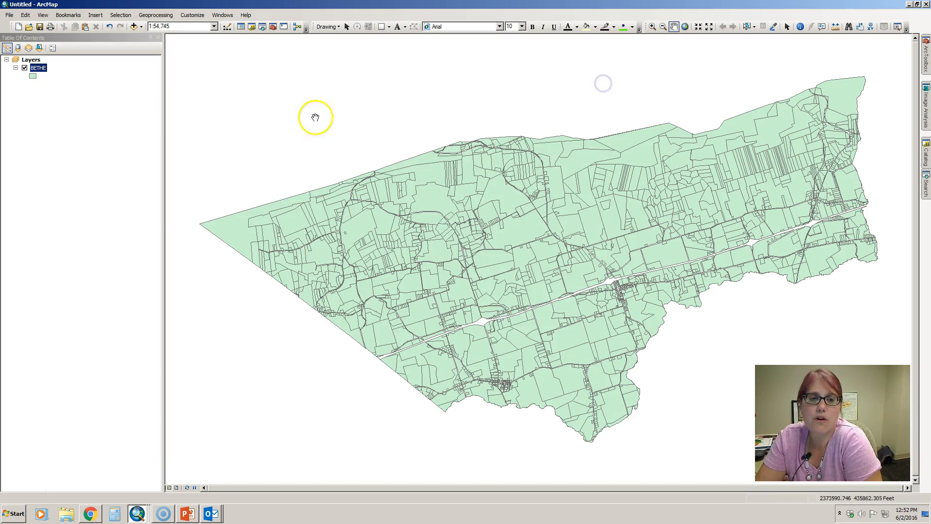
# - Symbolize the BETHE layer by unique values of the CLASS field, adding all values and excluding all other values
pyautogui.doubleClick(37, 67)
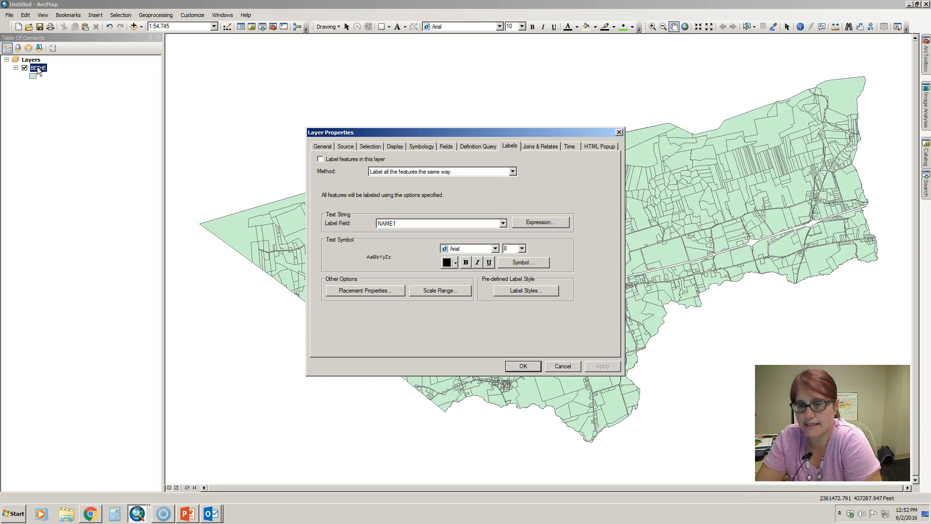
pyautogui.click(420, 147)
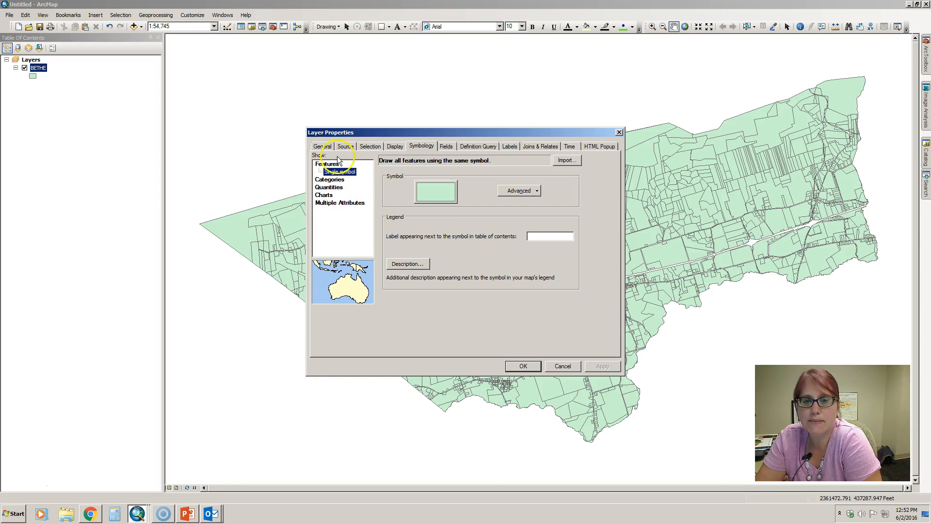
pyautogui.click(329, 180)
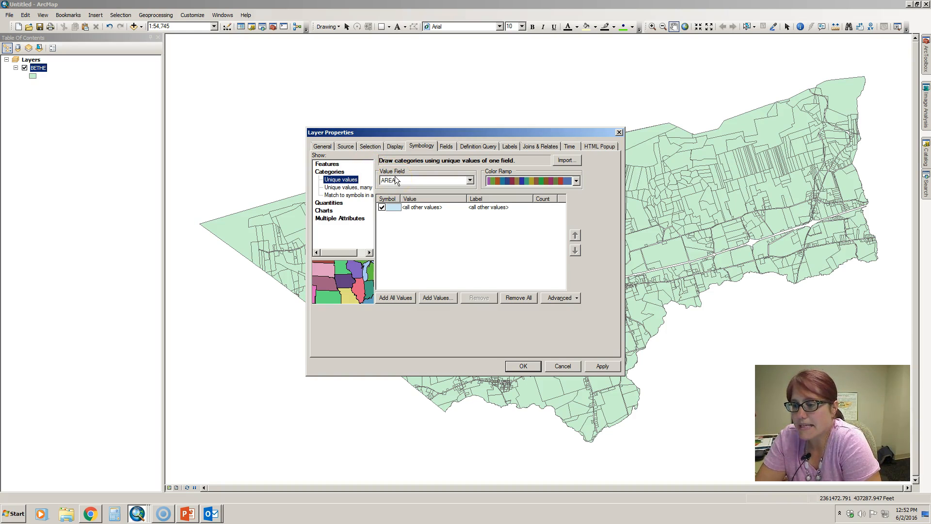
pyautogui.click(459, 180)
pyautogui.moveTo(472, 209); pyautogui.dragTo(466, 294)
pyautogui.click(384, 254)
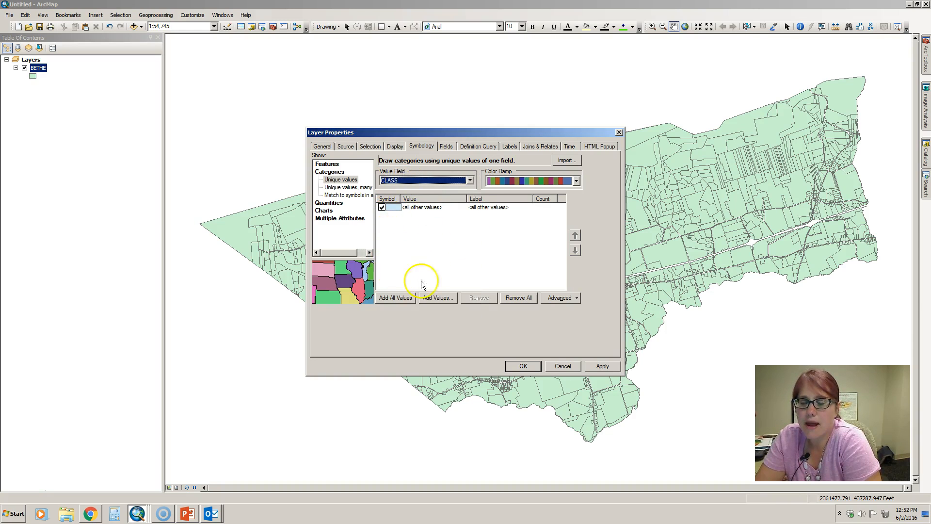
pyautogui.click(395, 298)
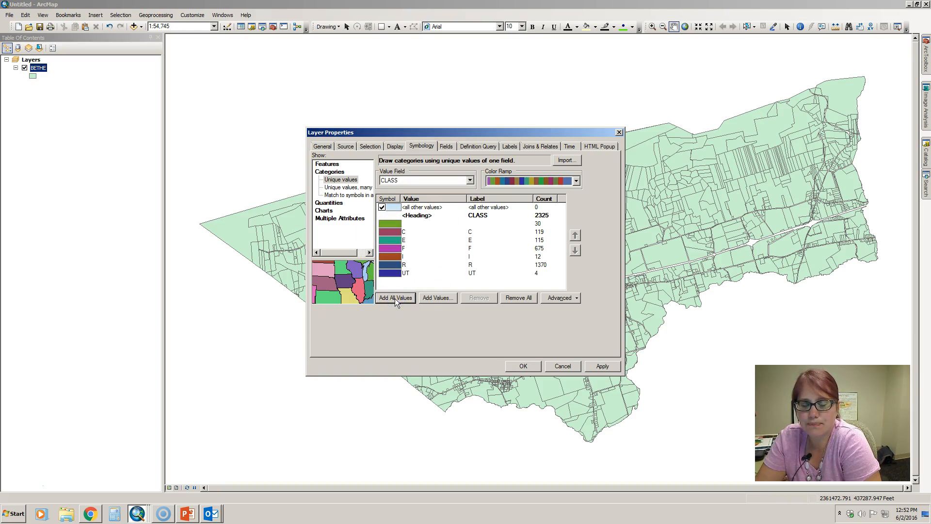
pyautogui.click(382, 207)
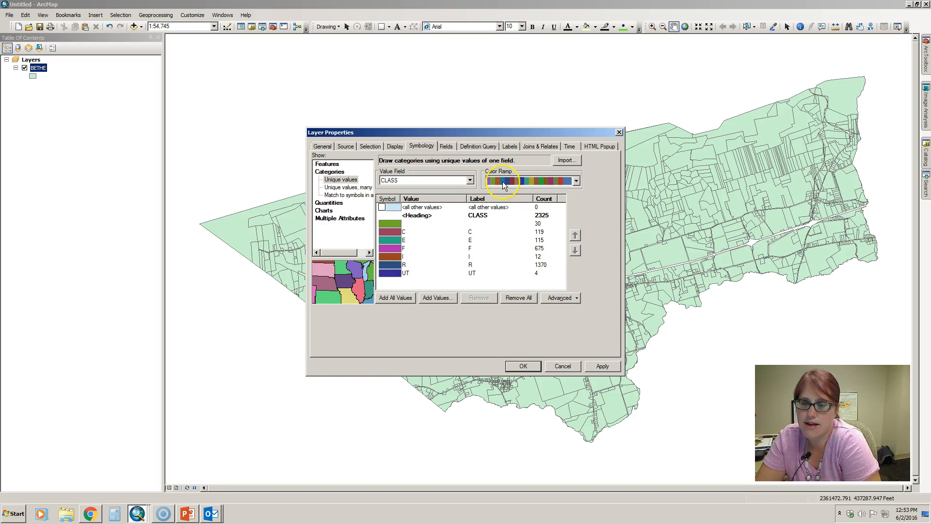
pyautogui.click(577, 182)
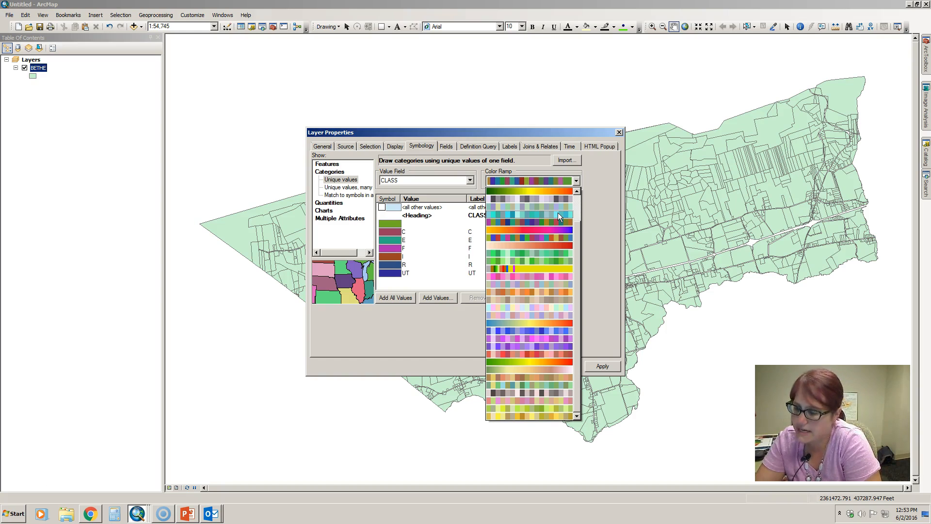
pyautogui.click(538, 183)
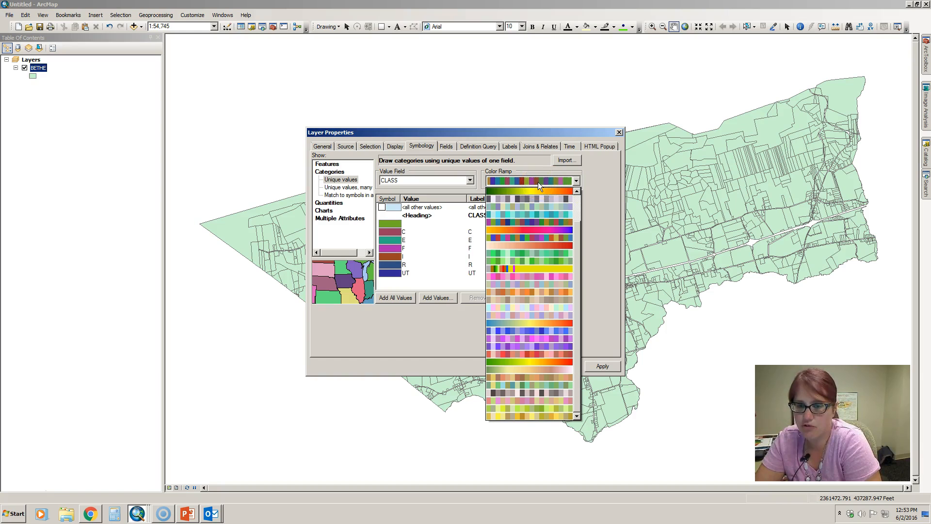
pyautogui.click(427, 341)
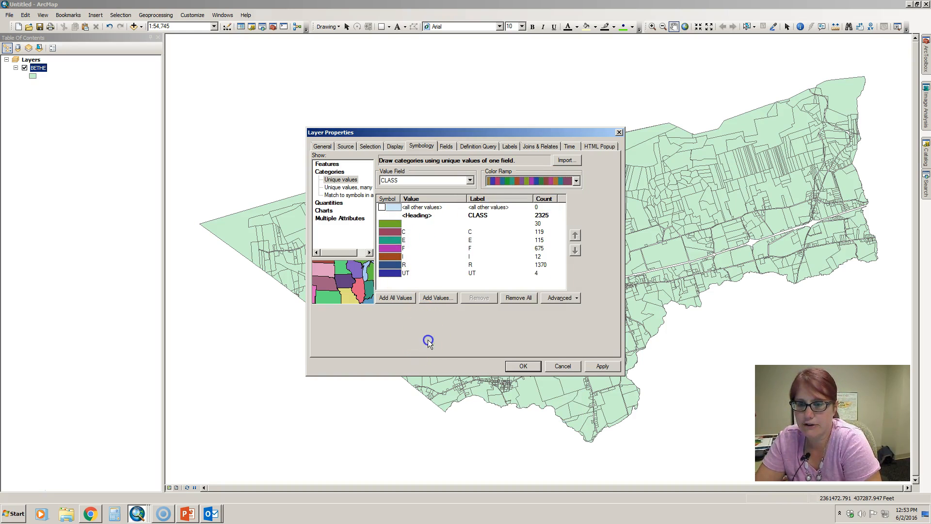
# - Apply the CLASS symbology to the BETHE layer and move the properties dialog aside to inspect the parcels
pyautogui.click(601, 366)
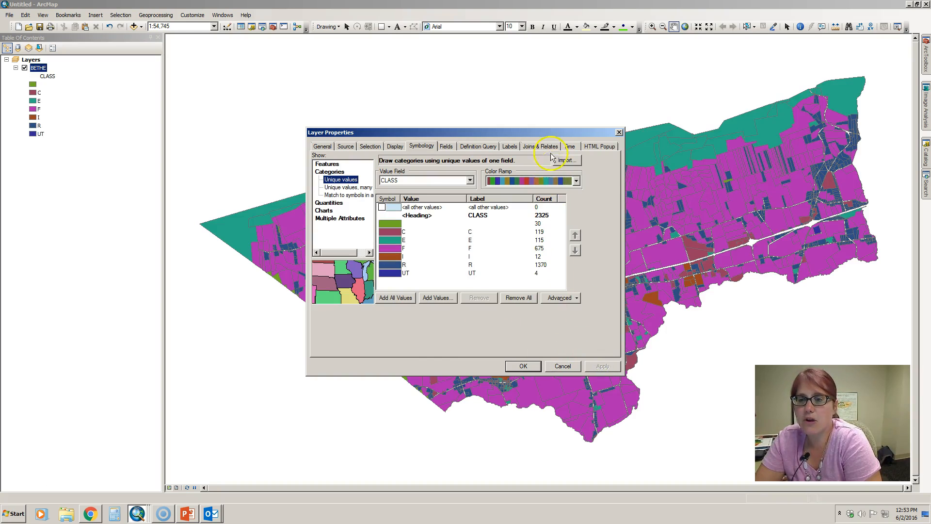
pyautogui.moveTo(547, 135); pyautogui.dragTo(254, 292)
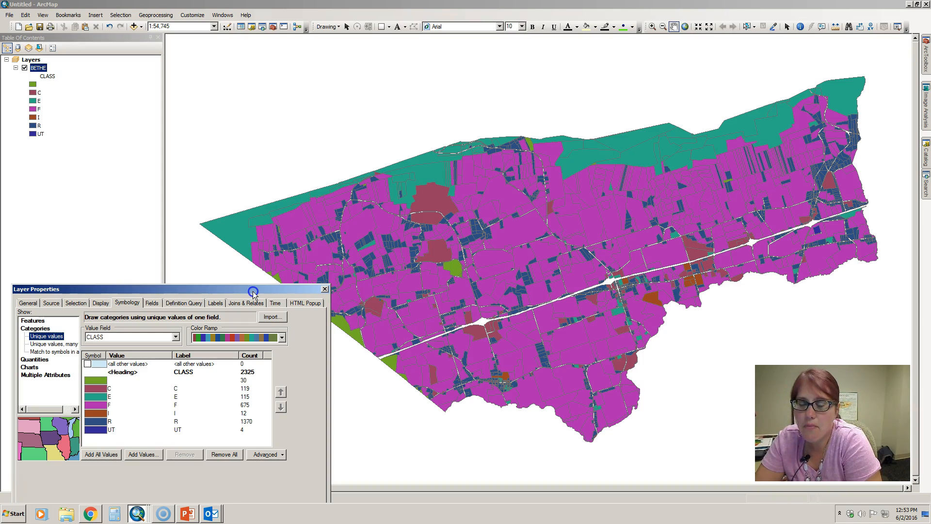
pyautogui.moveTo(253, 292); pyautogui.dragTo(485, 131)
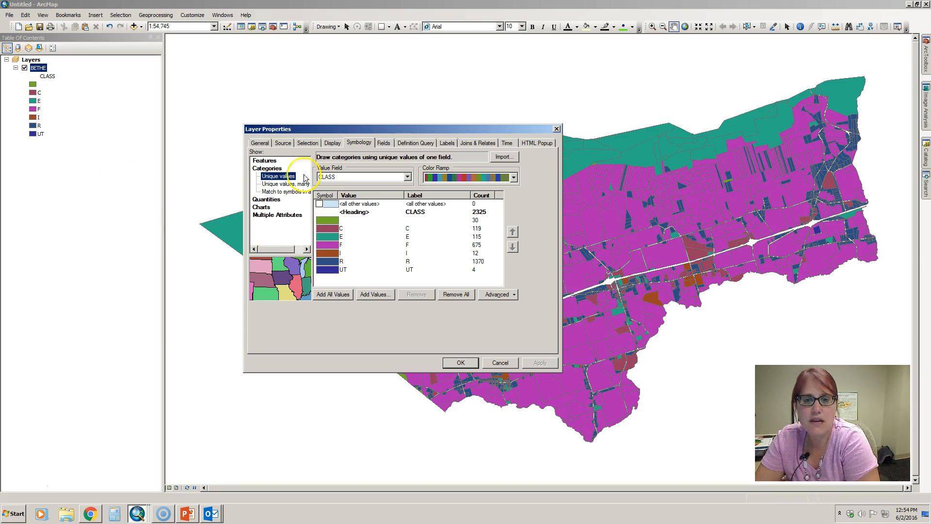
# - Change the legend labels of class C to Commercial and class E to Exempt
pyautogui.doubleClick(410, 231)
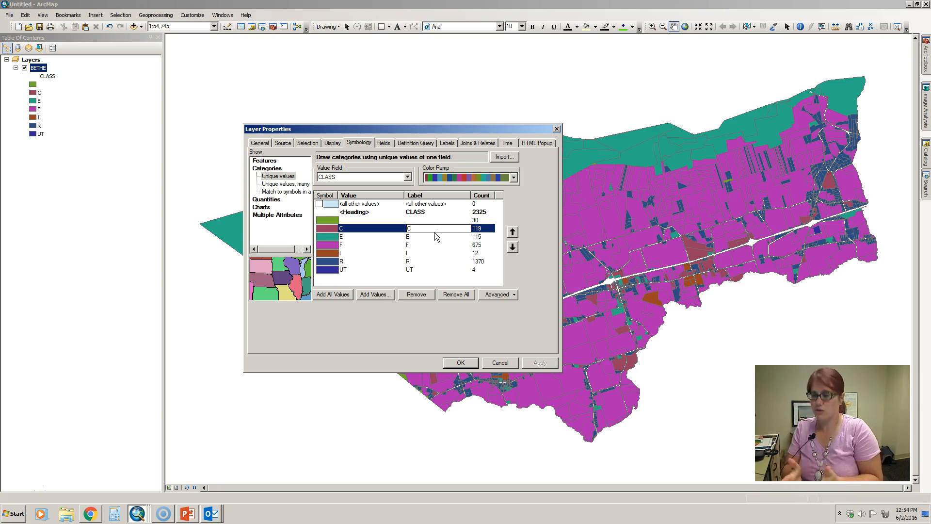
pyautogui.click(426, 231)
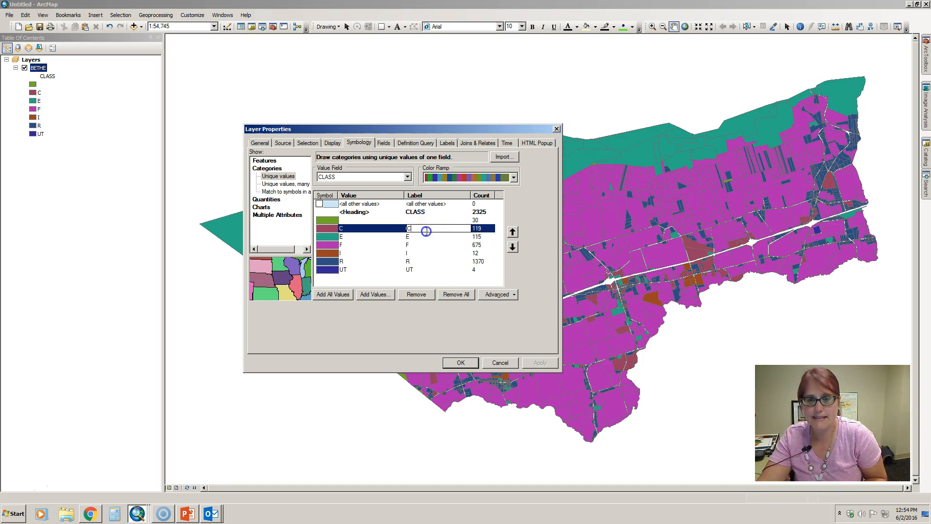
pyautogui.write('ommercial')
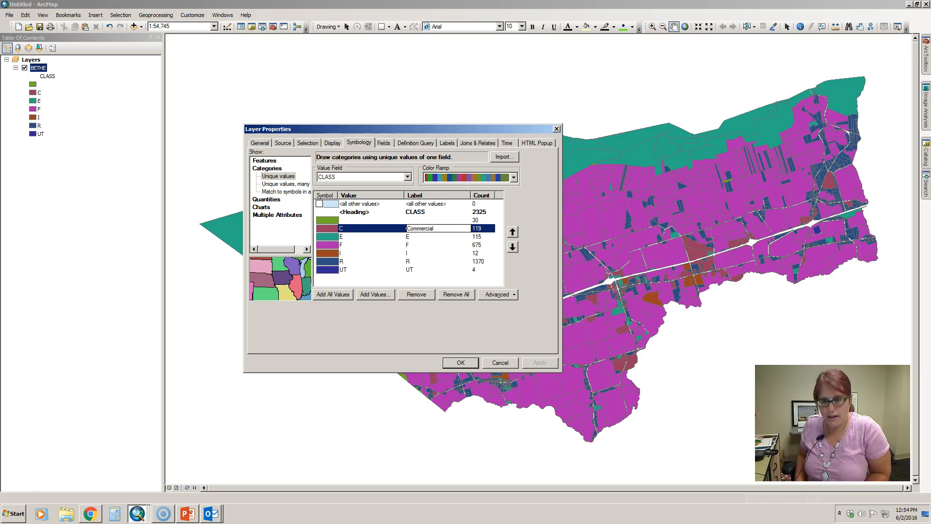
pyautogui.press('Return')
pyautogui.write('Exempt')
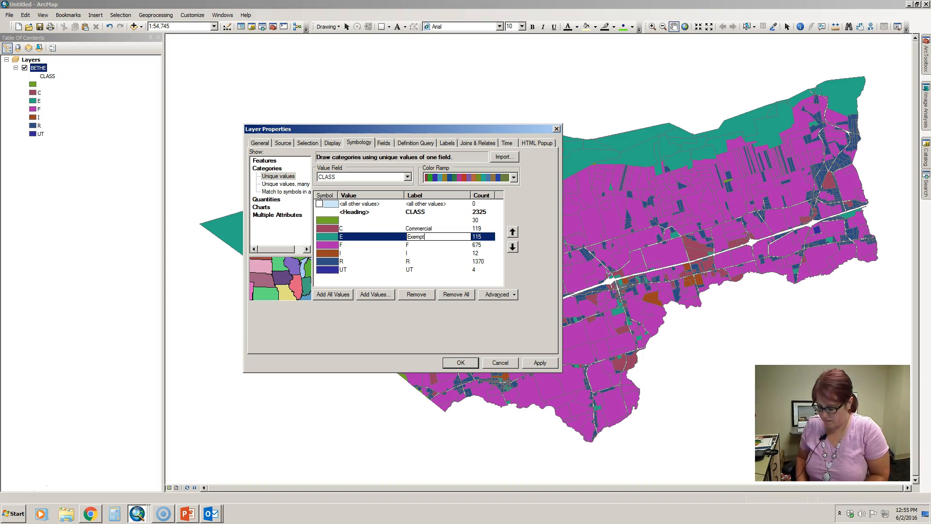
pyautogui.press('Return')
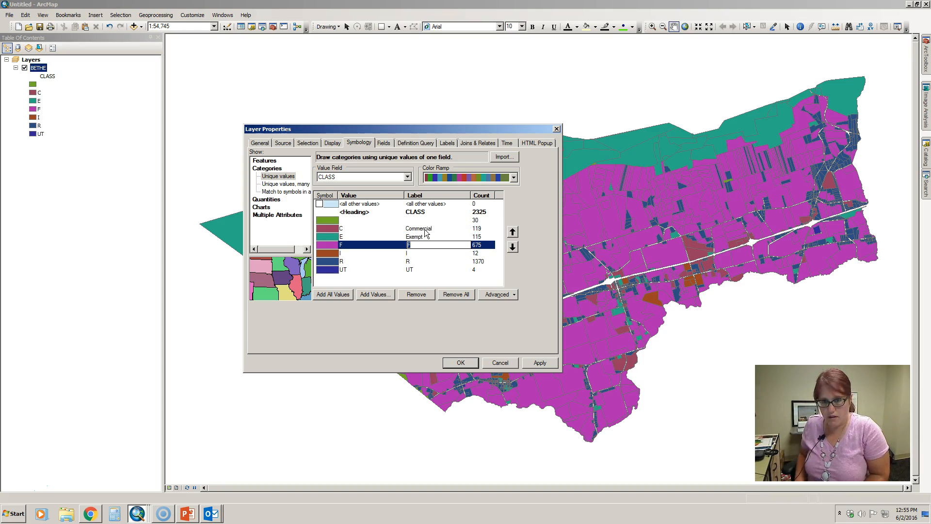
# - Change the legend labels of class F to Farmland, I to Industrial, R to Residential and UT to Utility, and apply them
pyautogui.write('Far')
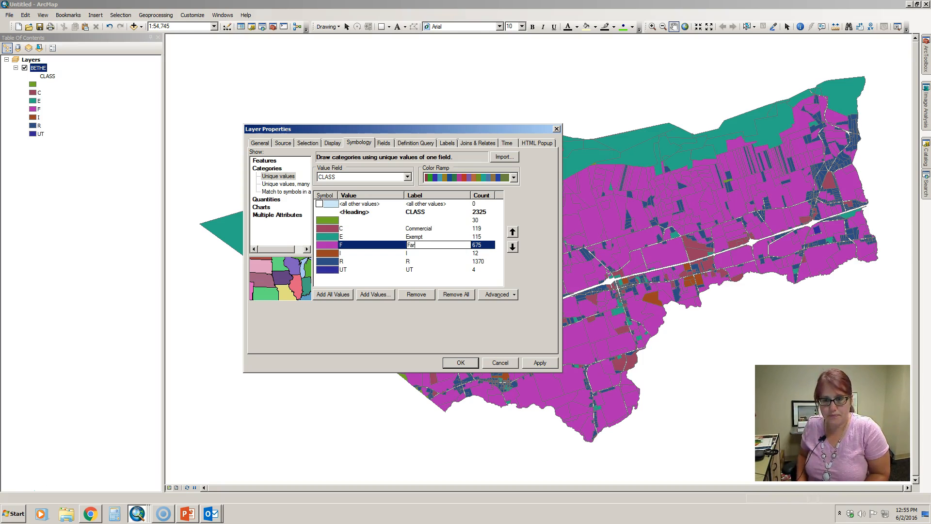
pyautogui.write('mland')
pyautogui.press('Return')
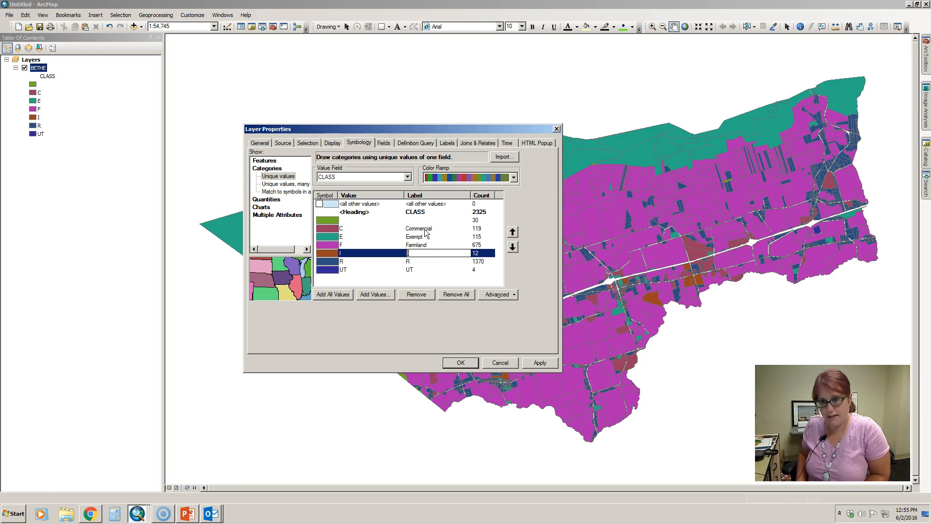
pyautogui.write('Industrial')
pyautogui.press('Return')
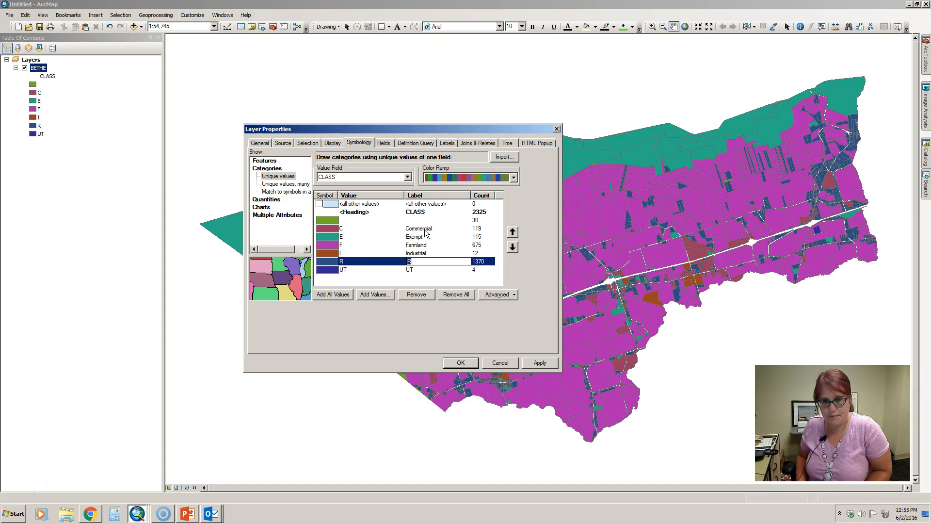
pyautogui.write('Residen')
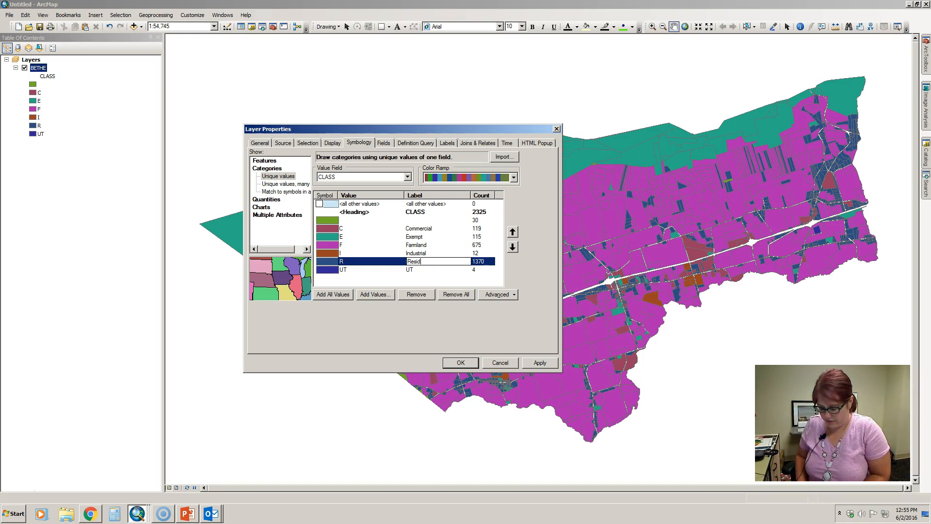
pyautogui.press('Return')
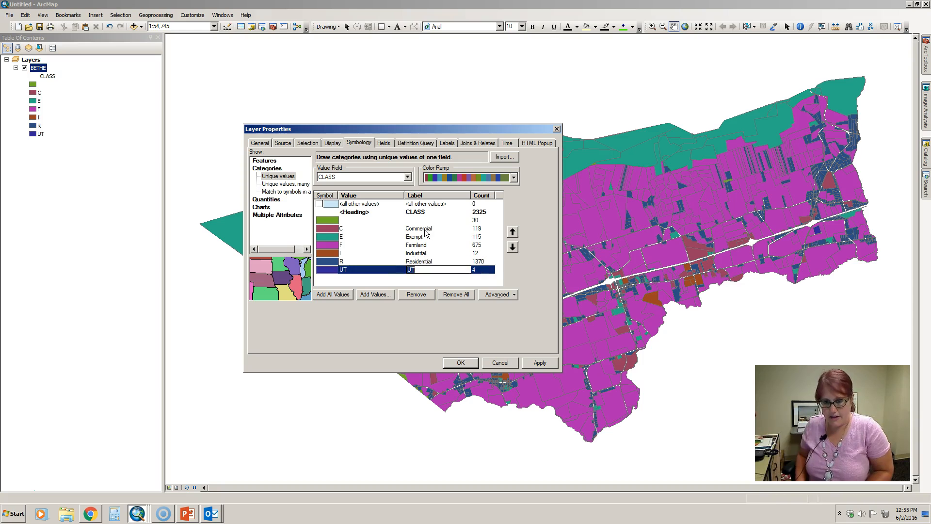
pyautogui.write('Utility')
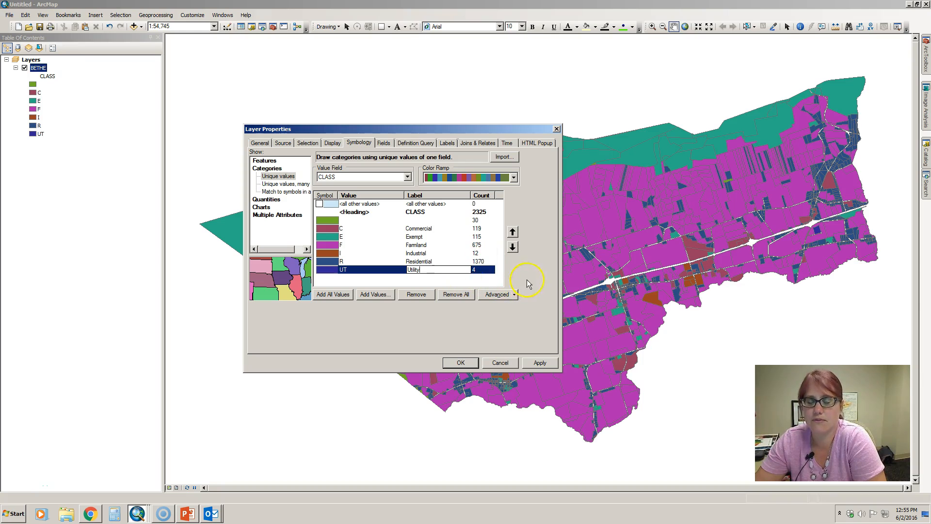
pyautogui.click(534, 363)
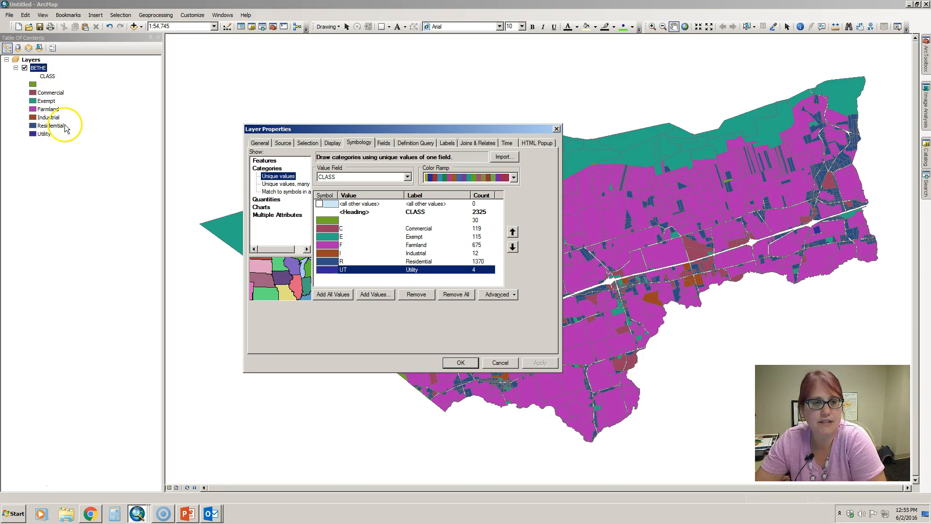
# - Label the blank CLASS value as Unknown and apply the change to the layer
pyautogui.click(410, 221)
pyautogui.click(410, 221)
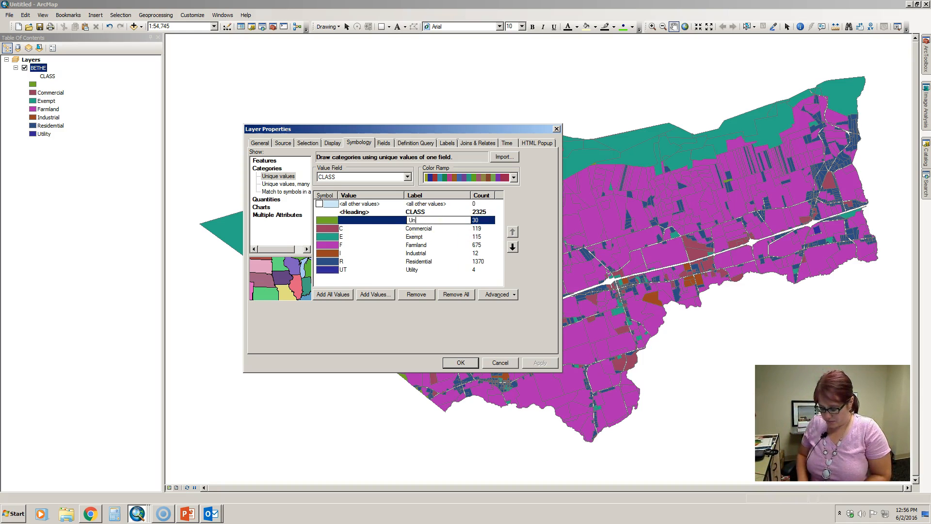
pyautogui.write('wn')
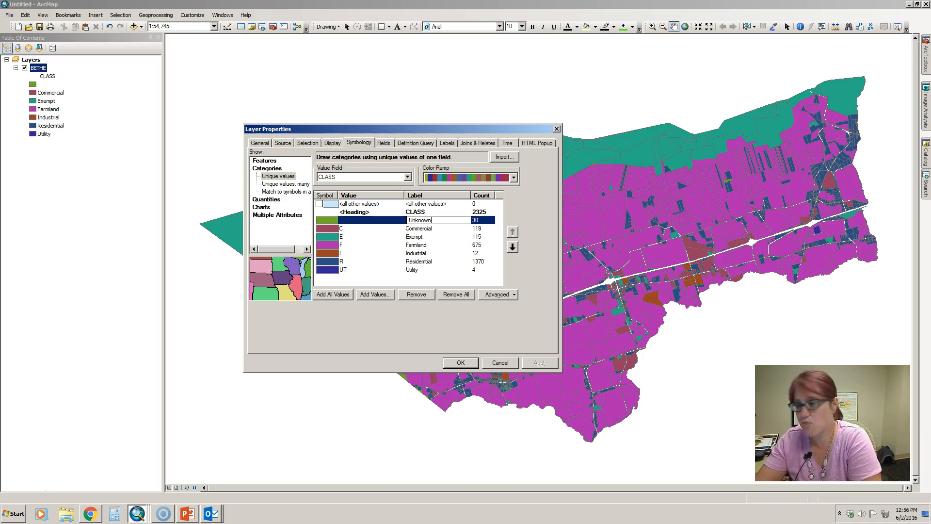
pyautogui.click(462, 269)
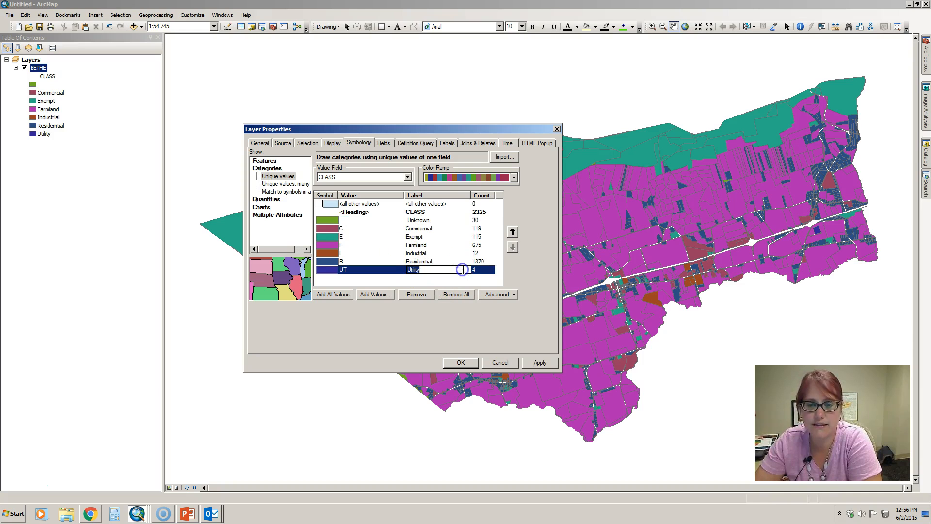
pyautogui.click(537, 364)
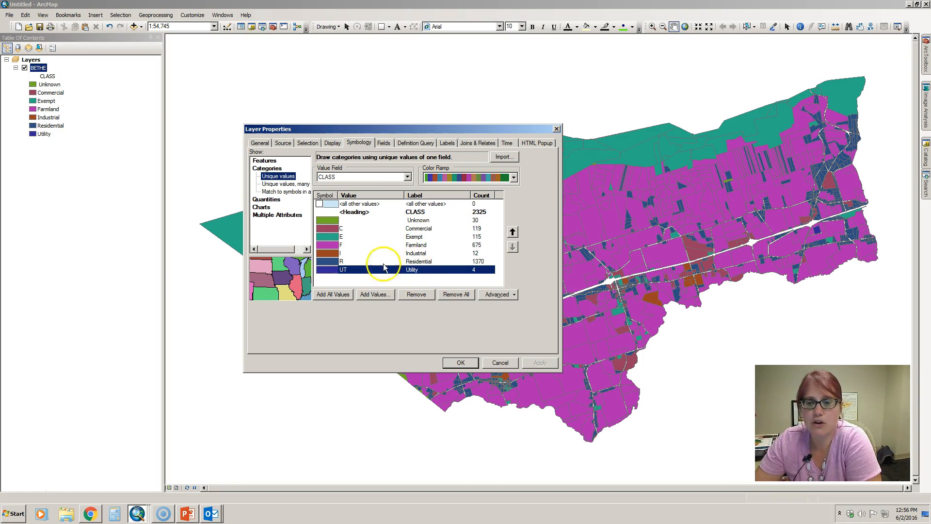
# - Move the Residential class to the first position in the list of CLASS values
pyautogui.click(325, 263)
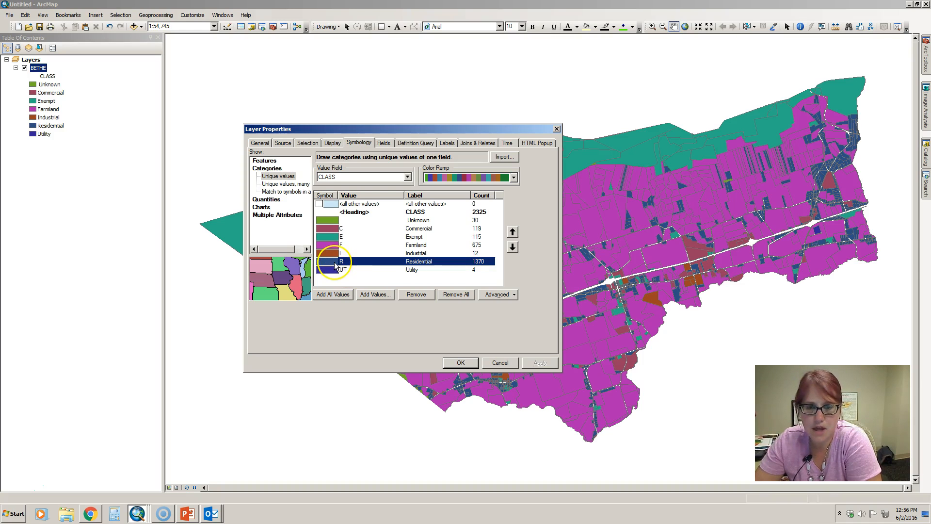
pyautogui.click(513, 233)
pyautogui.click(513, 232)
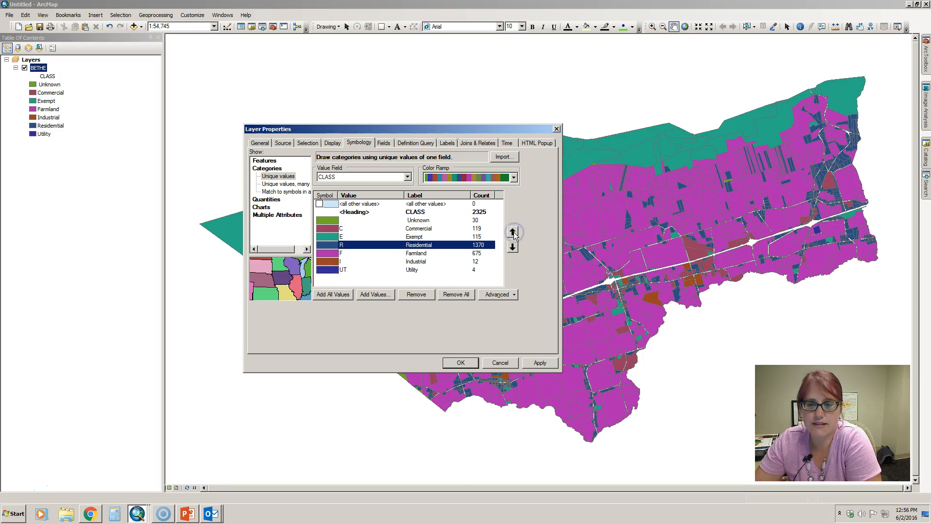
pyautogui.click(513, 233)
pyautogui.click(512, 232)
pyautogui.click(513, 233)
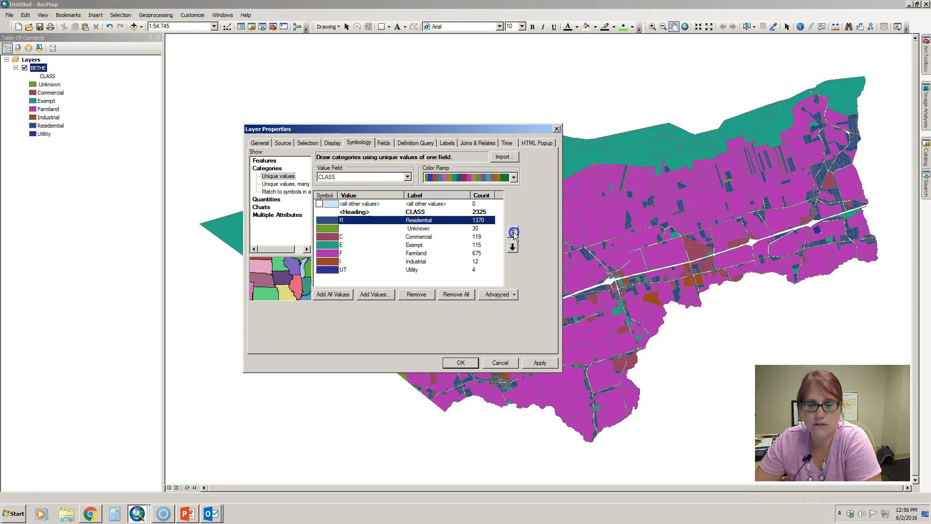
# - Move the Unknown class to the end of the list, below Utility
pyautogui.click(383, 228)
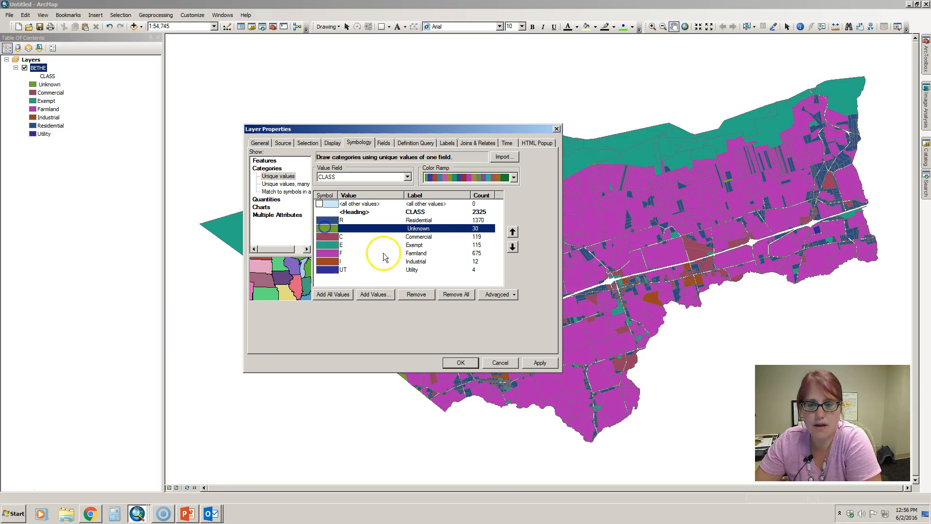
pyautogui.click(513, 248)
pyautogui.click(514, 248)
pyautogui.click(514, 248)
pyautogui.click(514, 248)
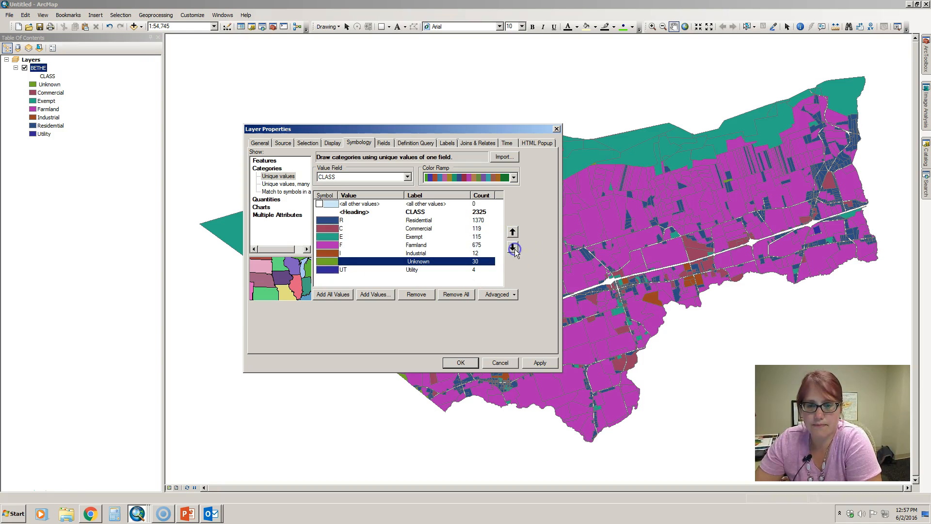
pyautogui.click(513, 248)
# - Move the Farmland class up so it sits directly below Residential
pyautogui.click(478, 245)
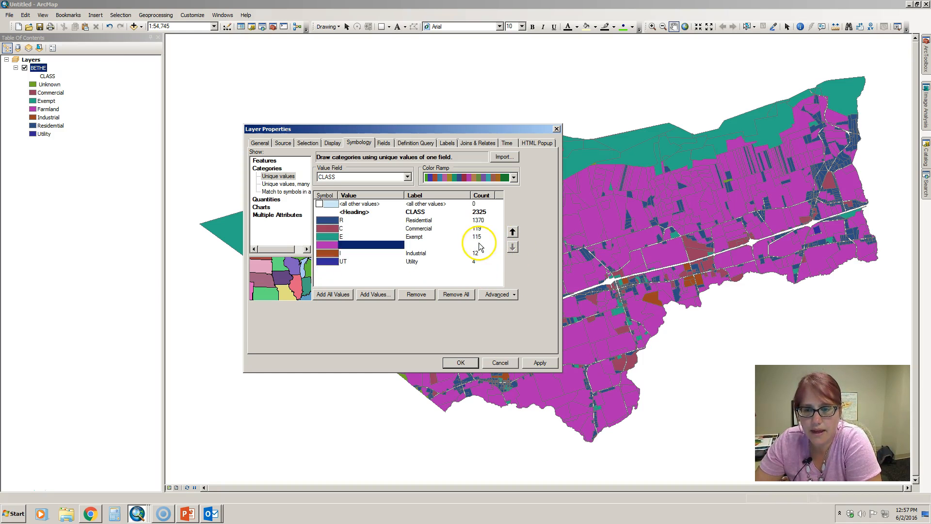
pyautogui.click(513, 231)
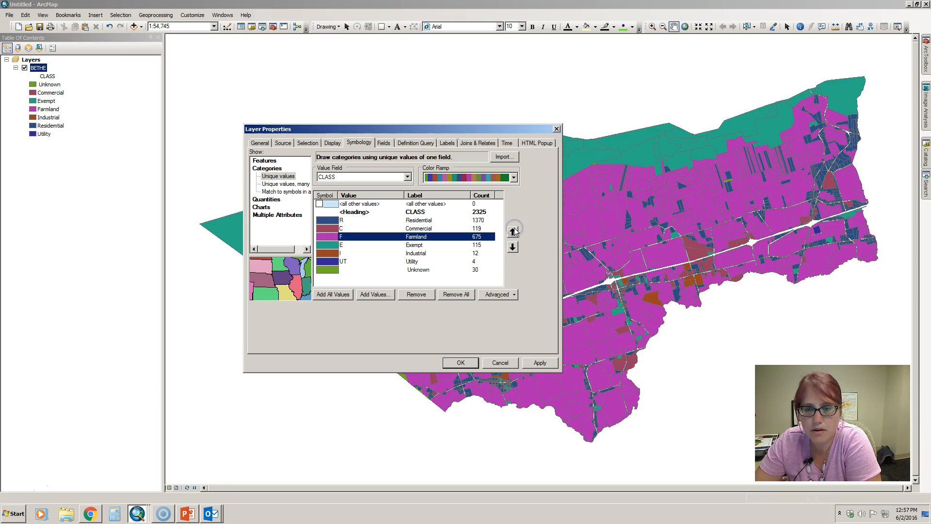
pyautogui.click(513, 232)
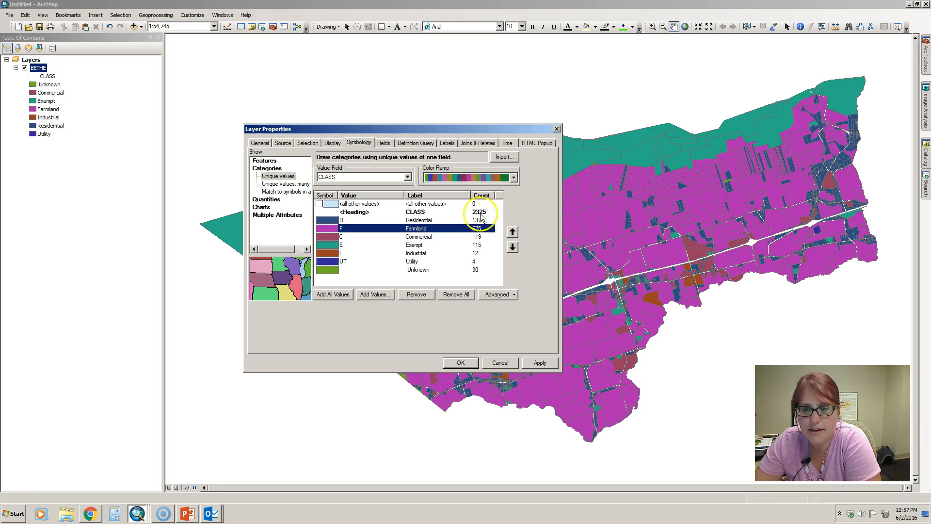
# - Remove the leading space from the Unknown label and apply the reordered legend to the layer
pyautogui.doubleClick(408, 269)
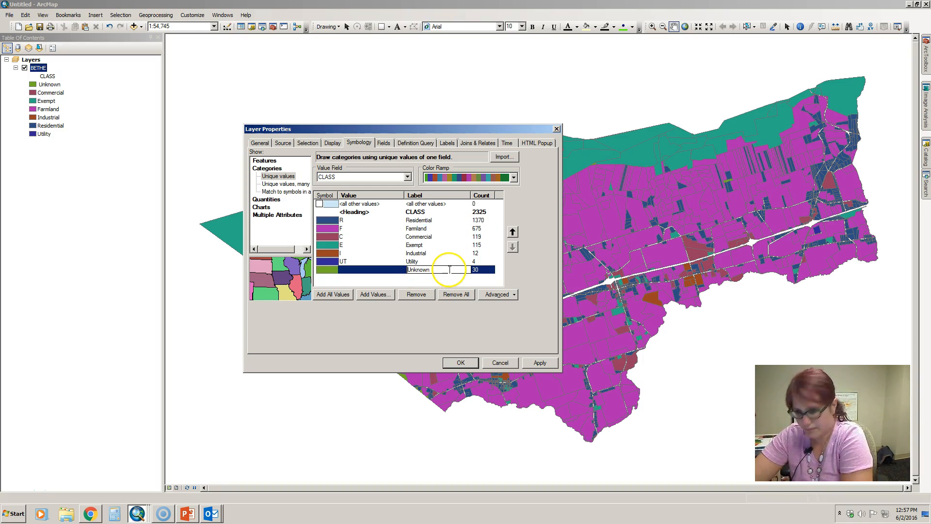
pyautogui.press('Delete')
pyautogui.write('U')
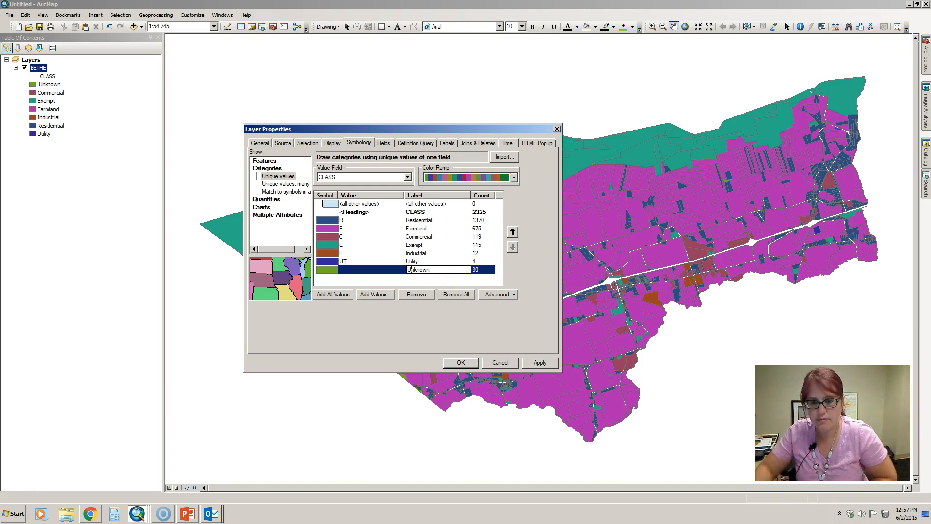
pyautogui.click(527, 361)
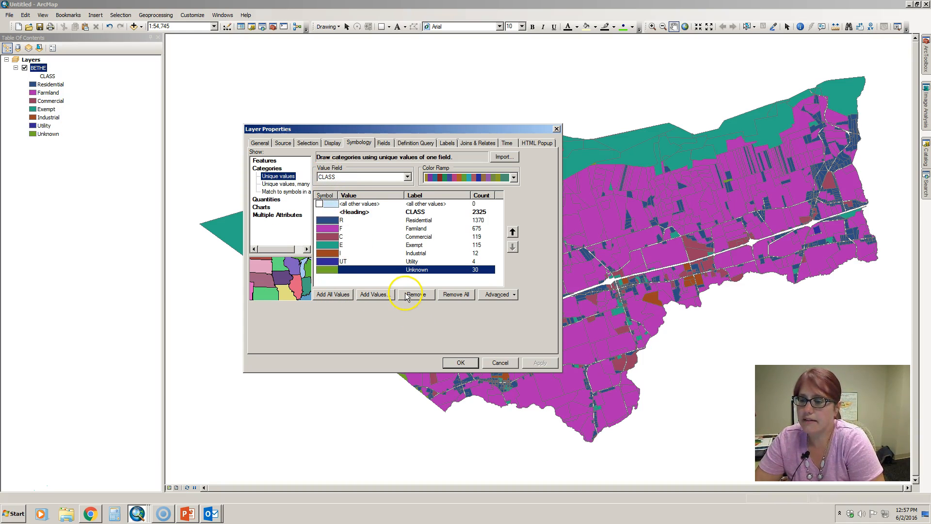
# - Rename the BETHE layer as Land Use and close its properties
pyautogui.click(259, 143)
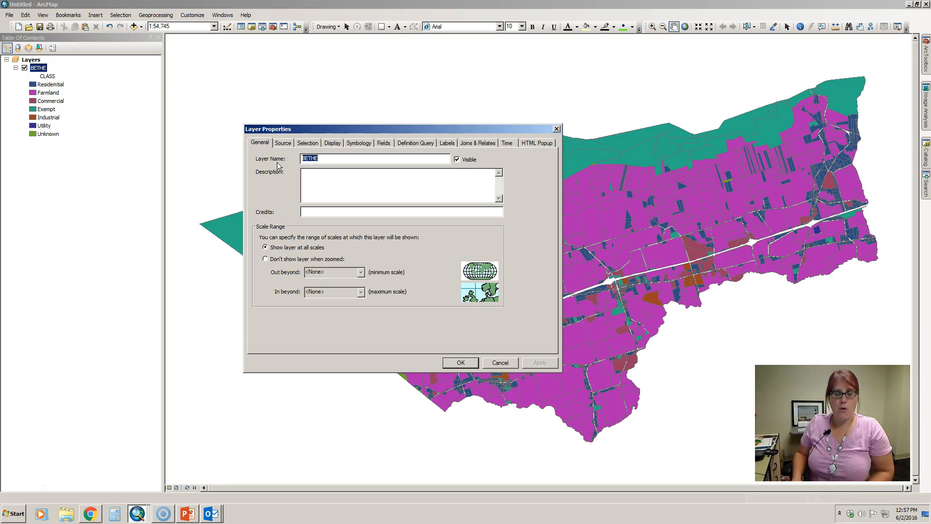
pyautogui.write('Land Use')
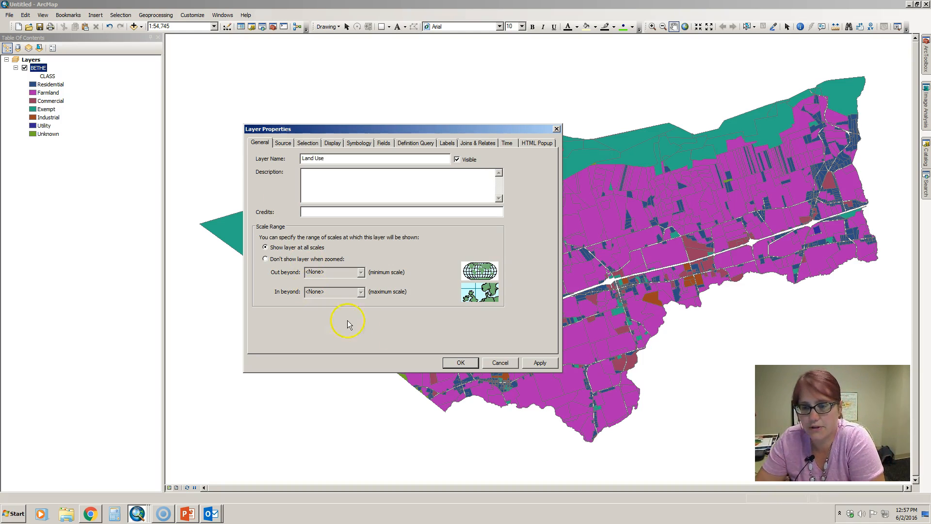
pyautogui.click(467, 367)
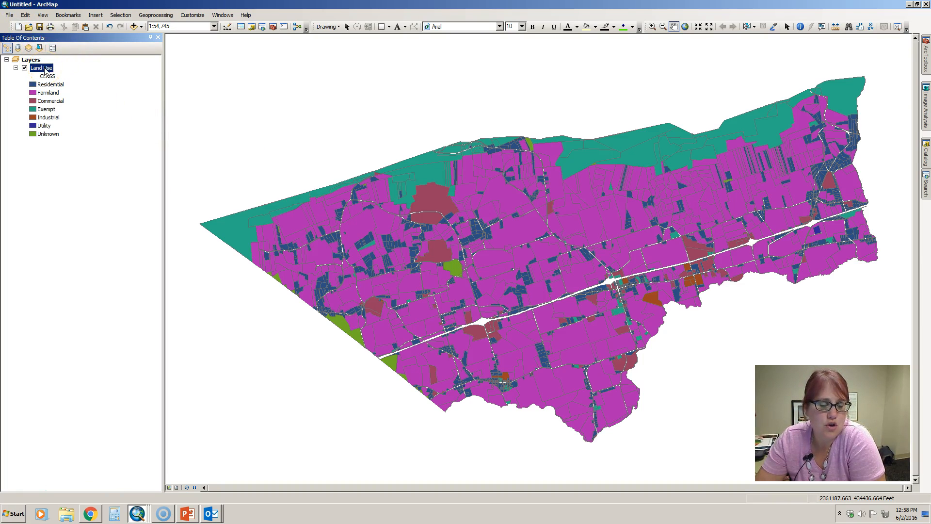
# - Insert a new data frame and browse to C:\Users\GIS\Google Drive for data to add
pyautogui.click(104, 16)
pyautogui.click(99, 25)
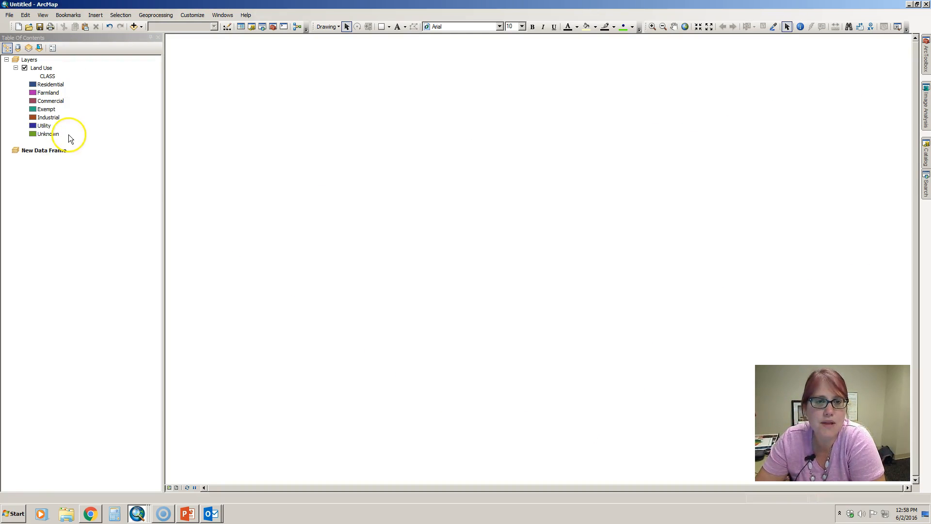
pyautogui.click(134, 27)
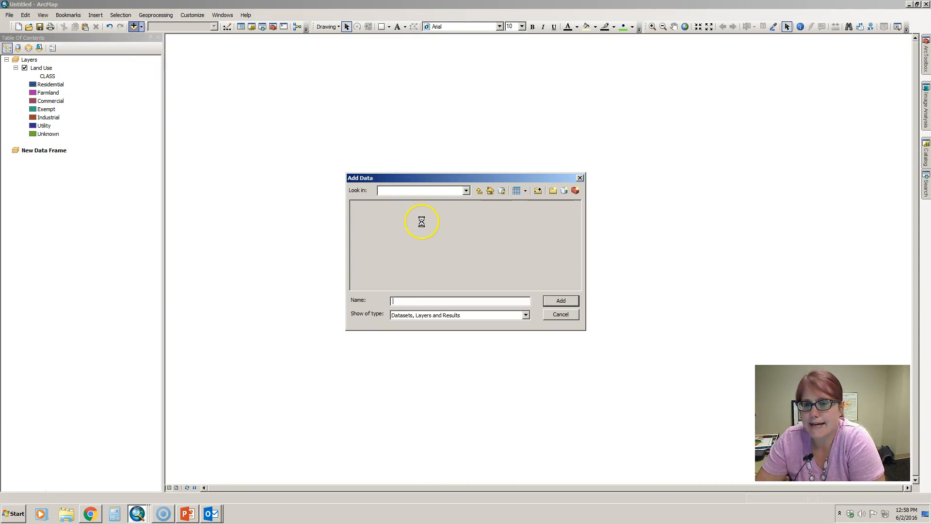
pyautogui.click(466, 190)
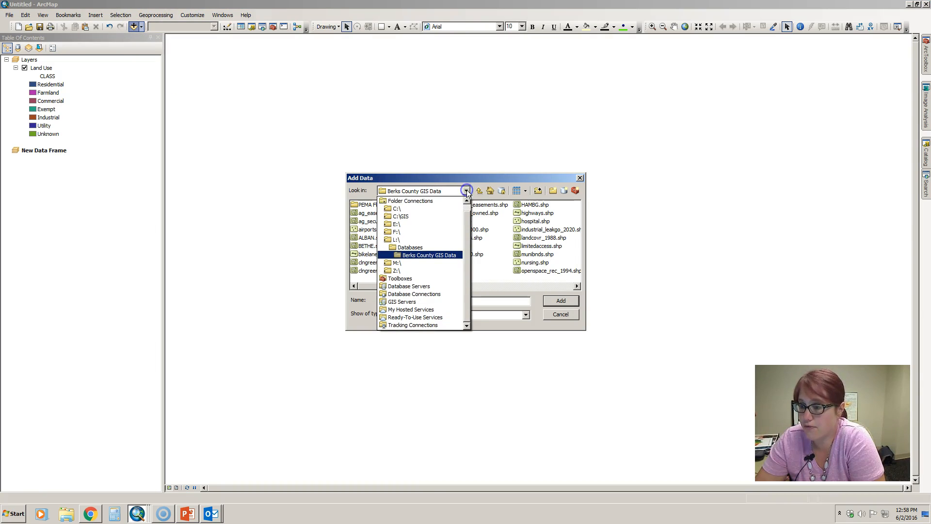
pyautogui.click(413, 208)
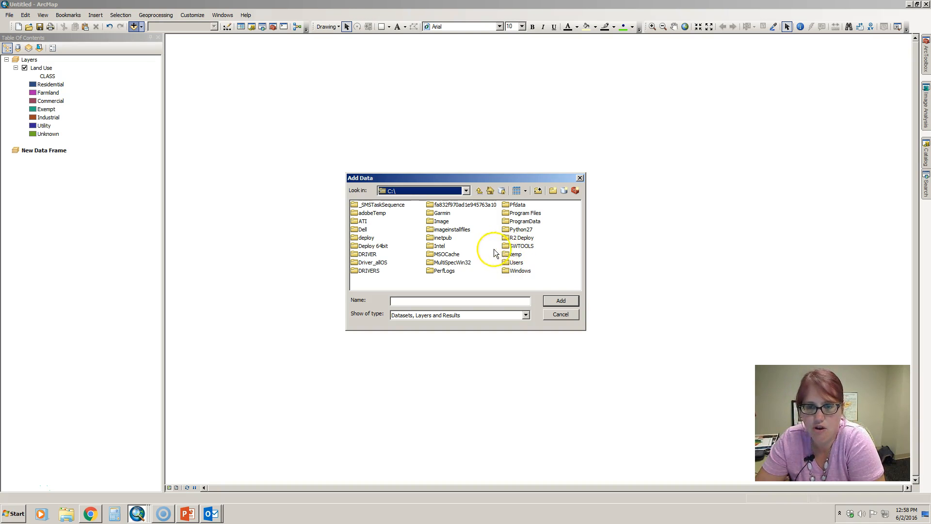
pyautogui.doubleClick(513, 263)
pyautogui.doubleClick(364, 221)
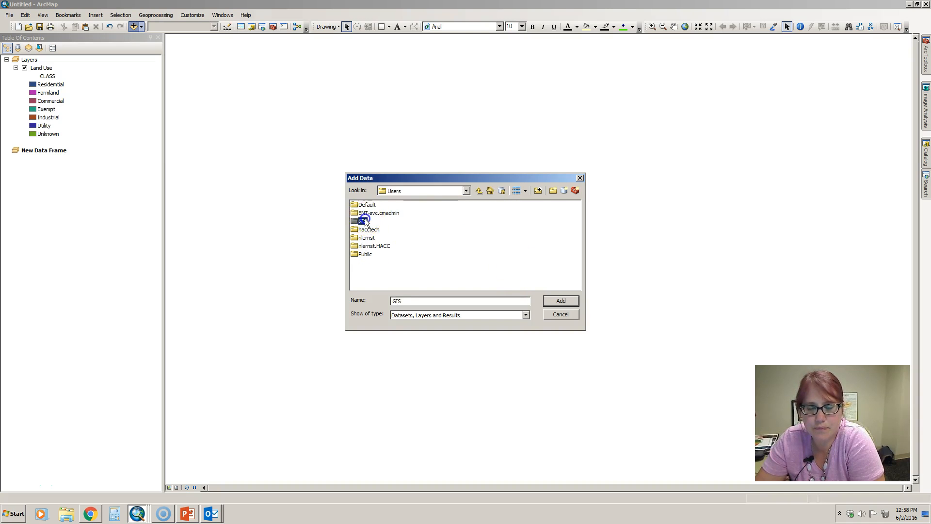
pyautogui.click(452, 272)
pyautogui.doubleClick(452, 272)
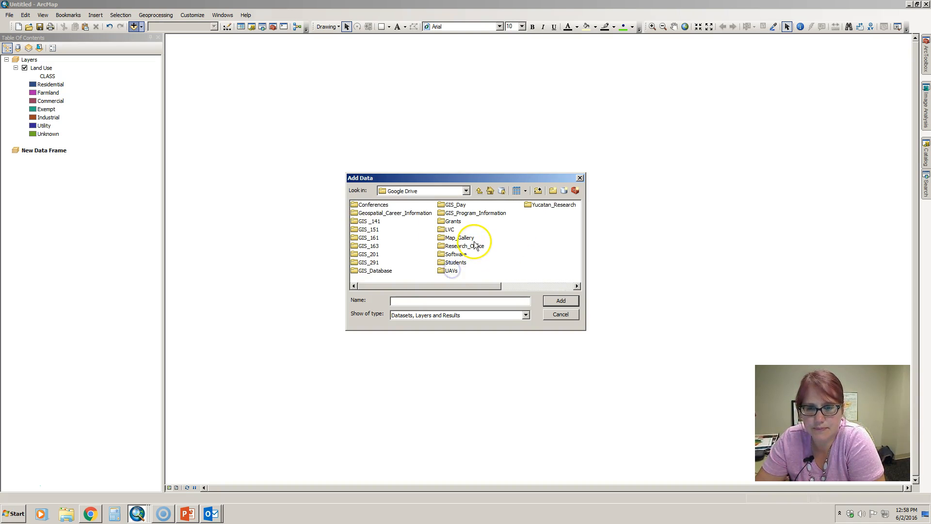
# - Add the parcel_cama.shp shapefile from the LVC\GIS_Data folder to the new data frame
pyautogui.click(451, 231)
pyautogui.doubleClick(452, 232)
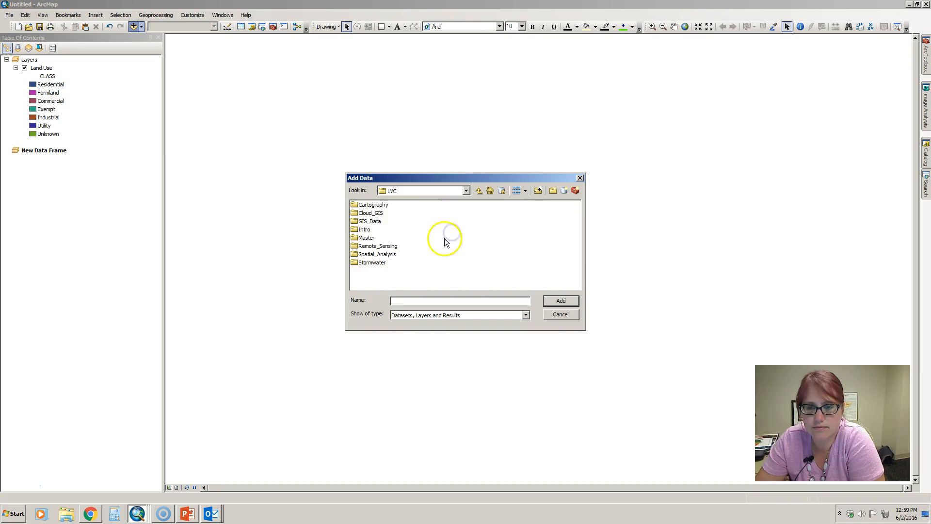
pyautogui.click(371, 225)
pyautogui.doubleClick(371, 226)
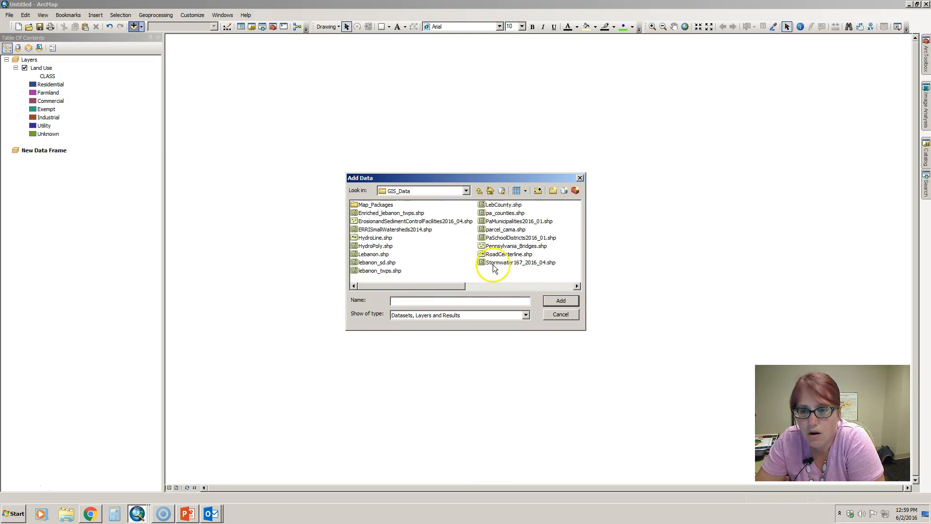
pyautogui.click(515, 230)
pyautogui.click(556, 301)
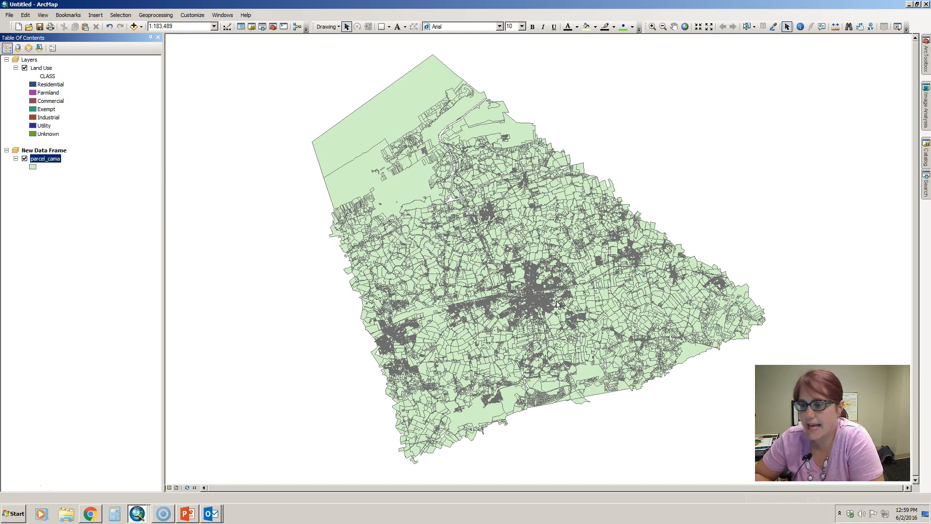
# - Examine the Ag_Securit field in the parcel_cama attribute table and close the table
pyautogui.rightClick(35, 162)
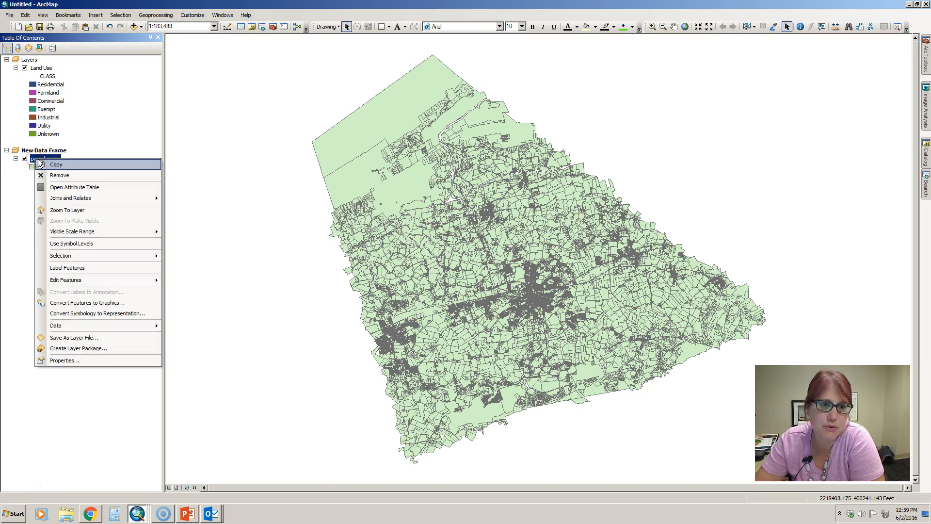
pyautogui.click(63, 187)
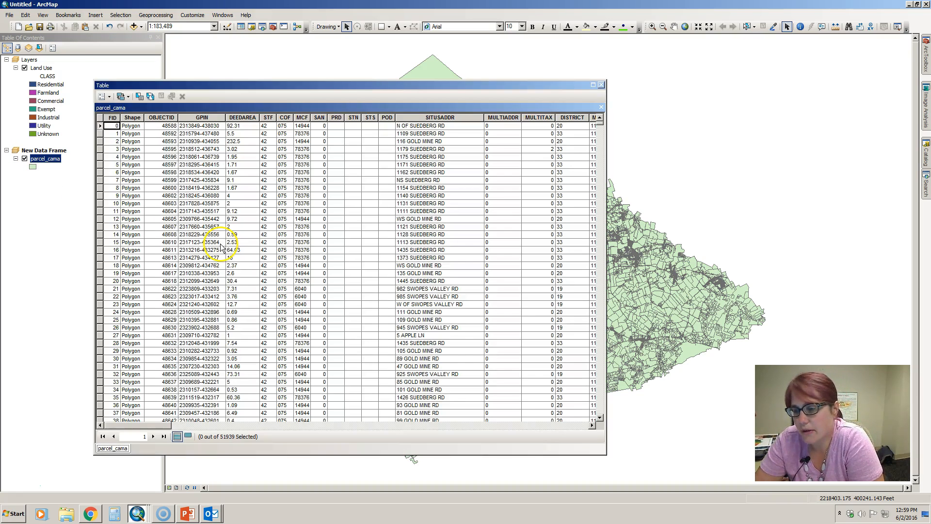
pyautogui.moveTo(165, 425); pyautogui.dragTo(527, 427)
pyautogui.click(530, 118)
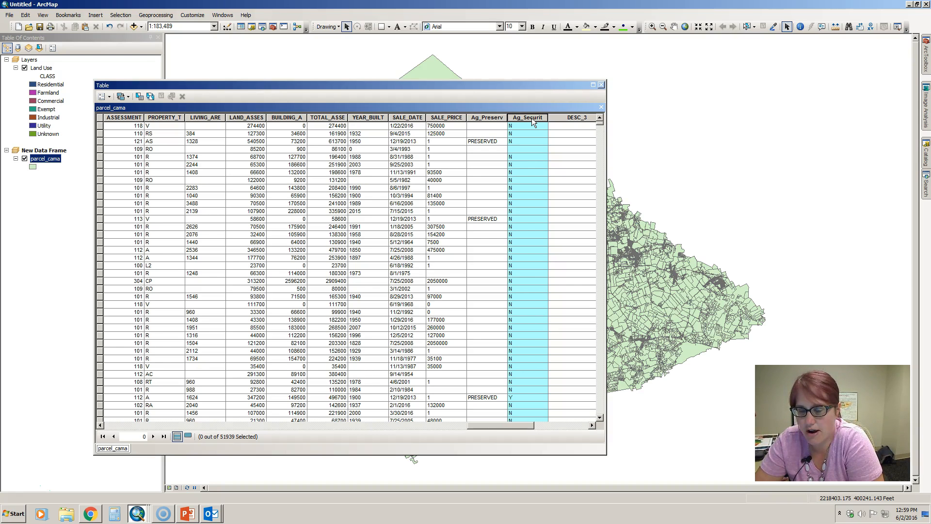
pyautogui.click(601, 85)
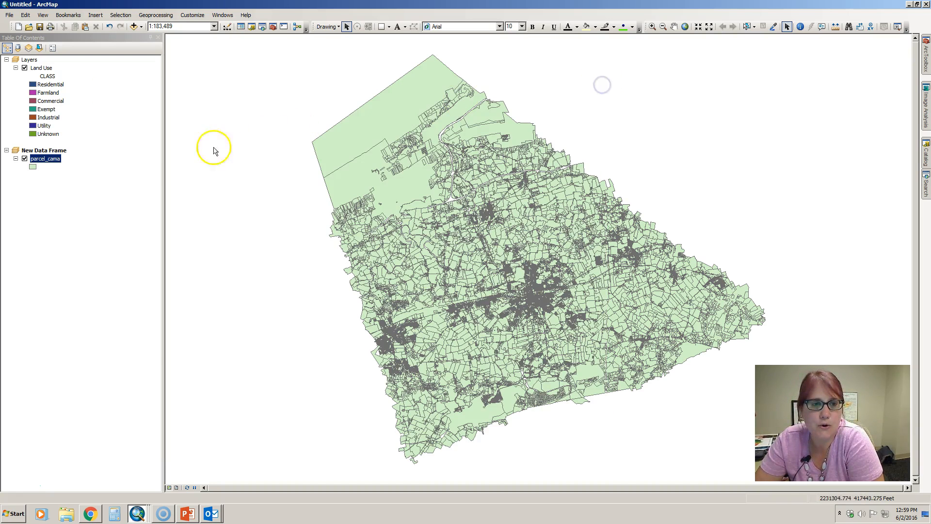
# - Symbolize parcel_cama with all unique values of the Ag_Securit field, leaving out the all other values class
pyautogui.click(50, 158)
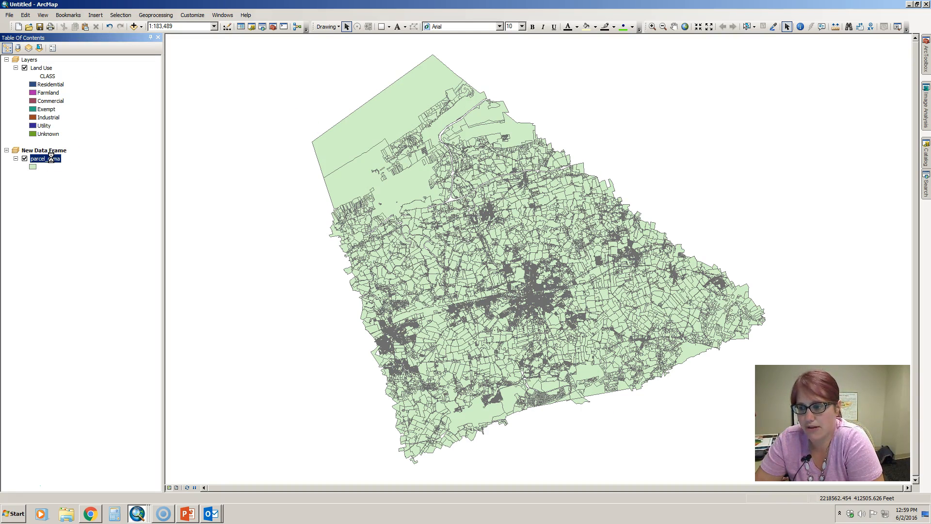
pyautogui.doubleClick(51, 158)
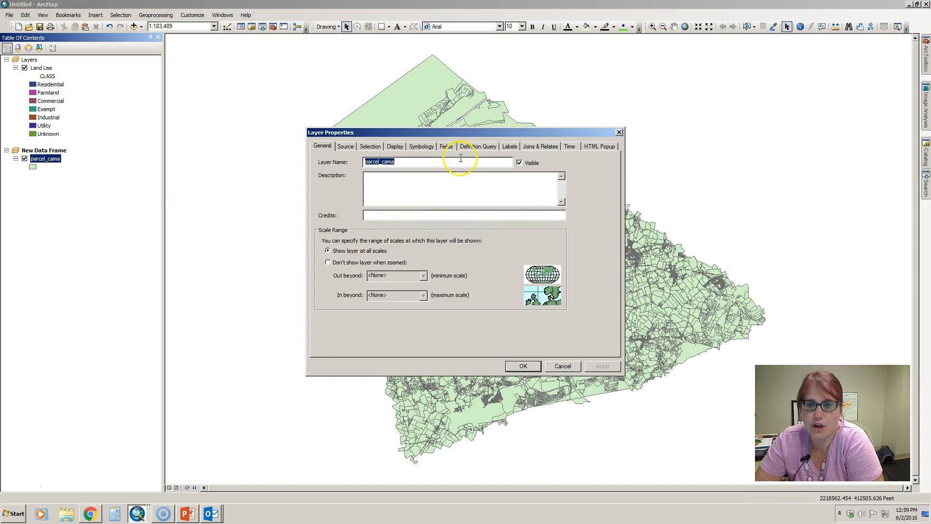
pyautogui.click(421, 147)
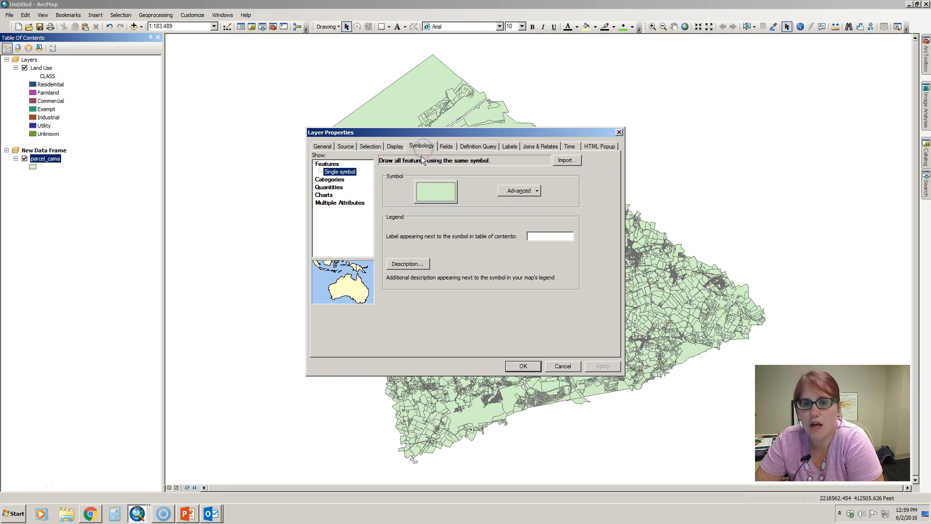
pyautogui.click(324, 180)
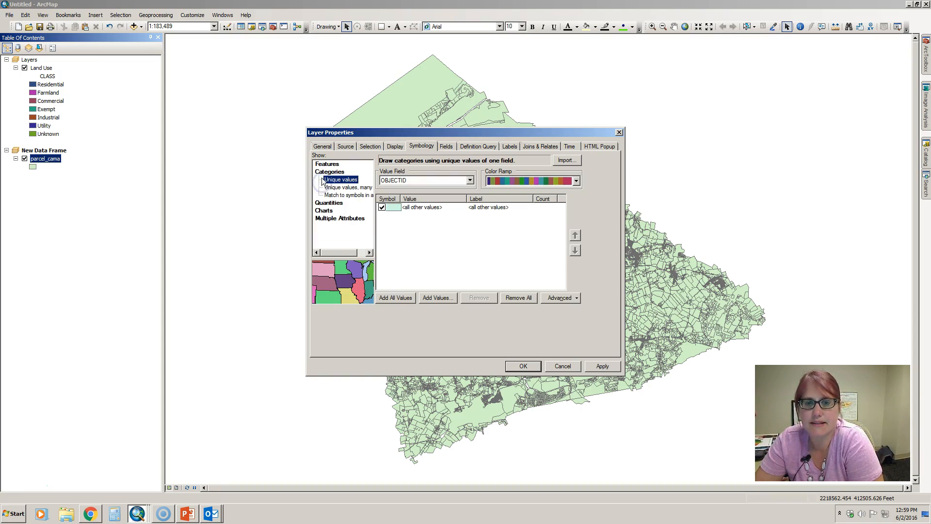
pyautogui.click(401, 186)
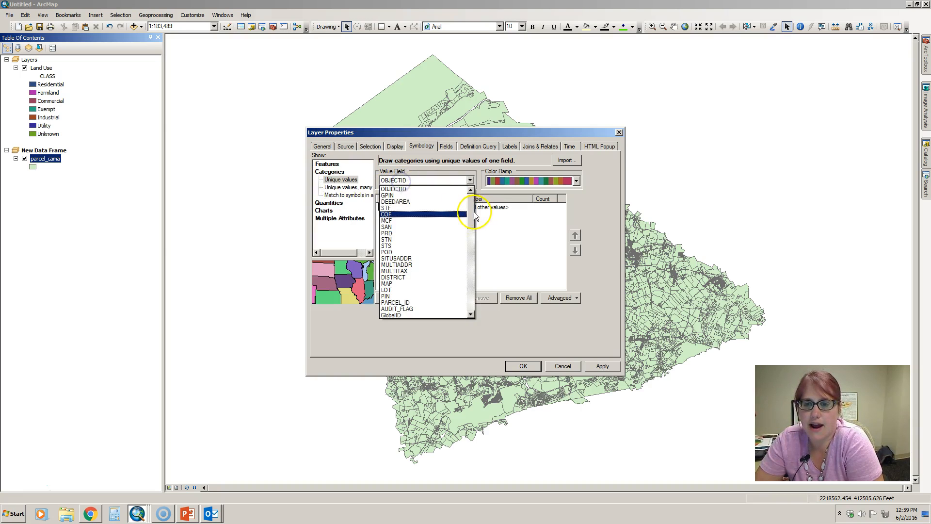
pyautogui.moveTo(472, 209); pyautogui.dragTo(467, 305)
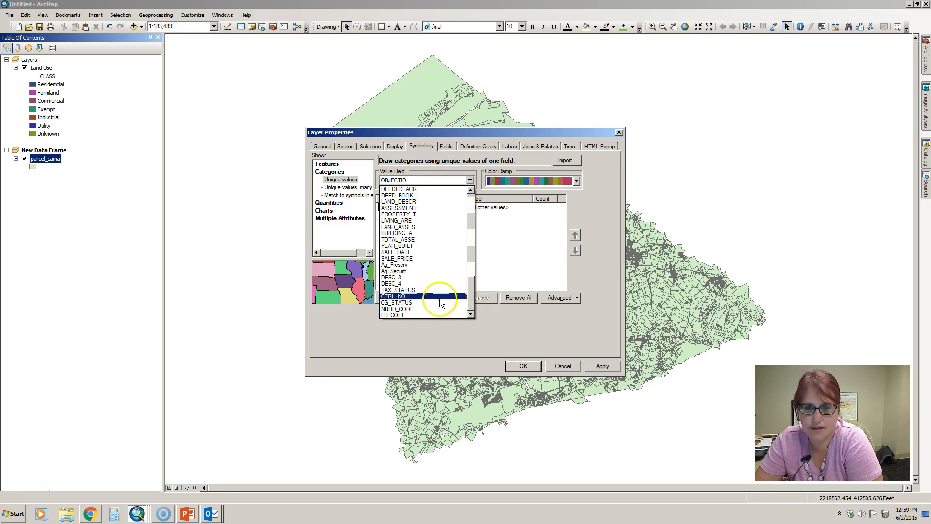
pyautogui.click(410, 272)
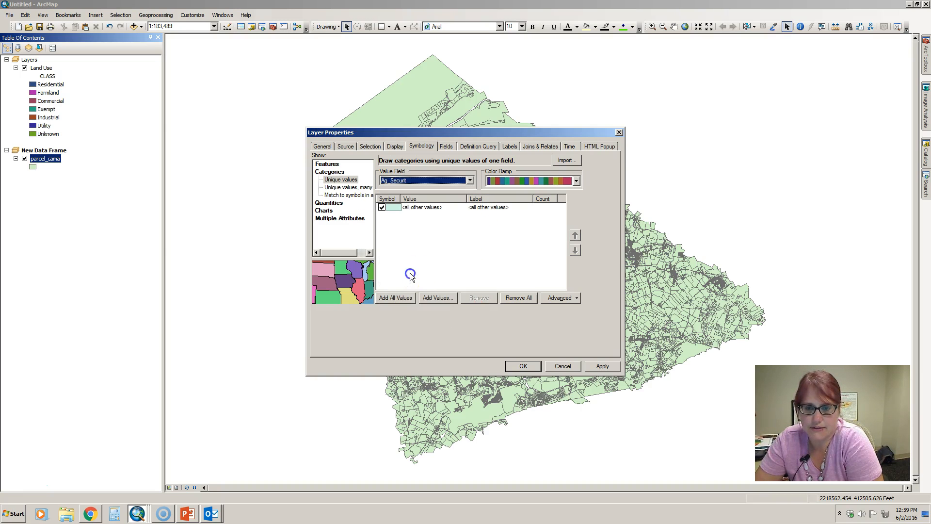
pyautogui.click(402, 297)
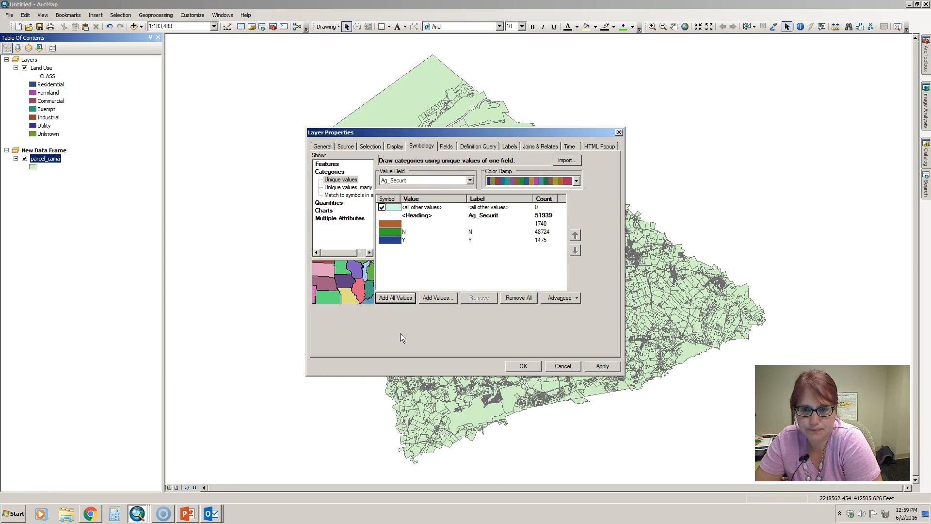
pyautogui.click(383, 208)
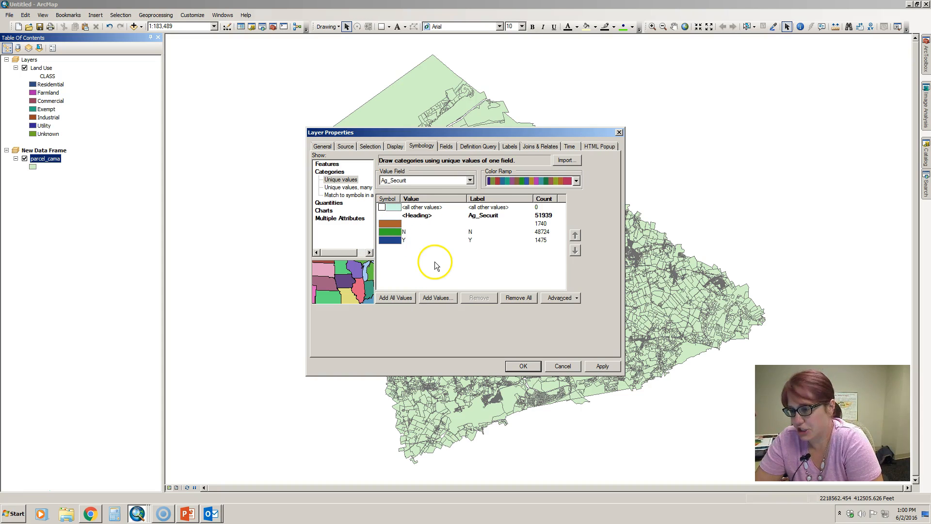
# - Label the blank class Unknown, the N class Not in Ag Security, and the Y class In Ag Security
pyautogui.doubleClick(476, 224)
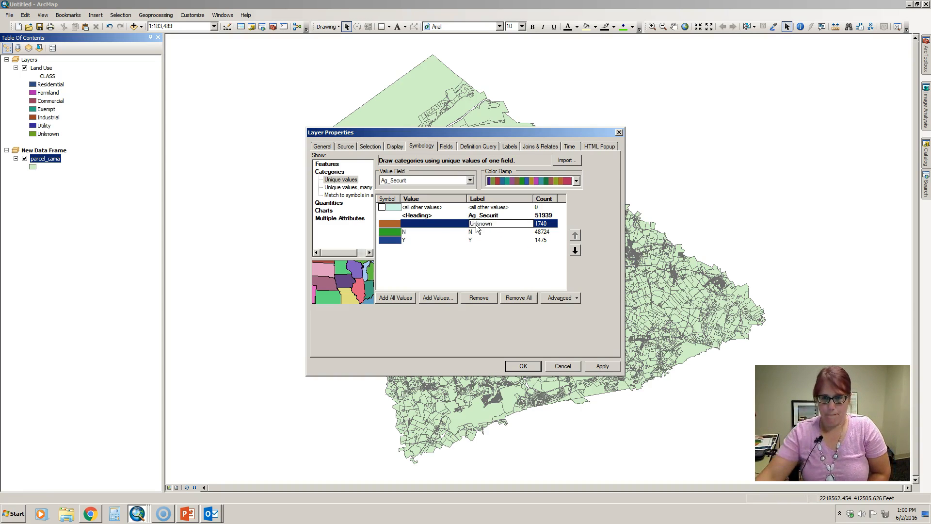
pyautogui.press('Return')
pyautogui.doubleClick(473, 232)
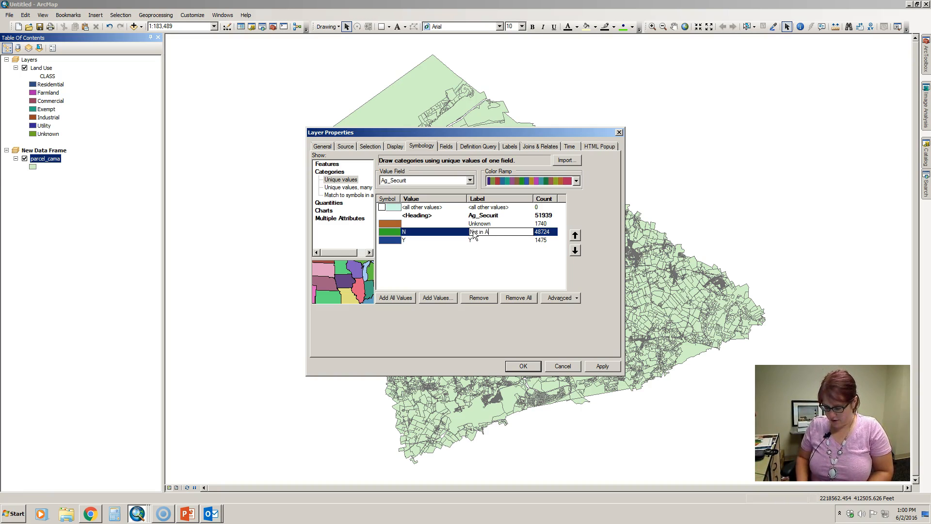
pyautogui.write('Not in Ag Secur')
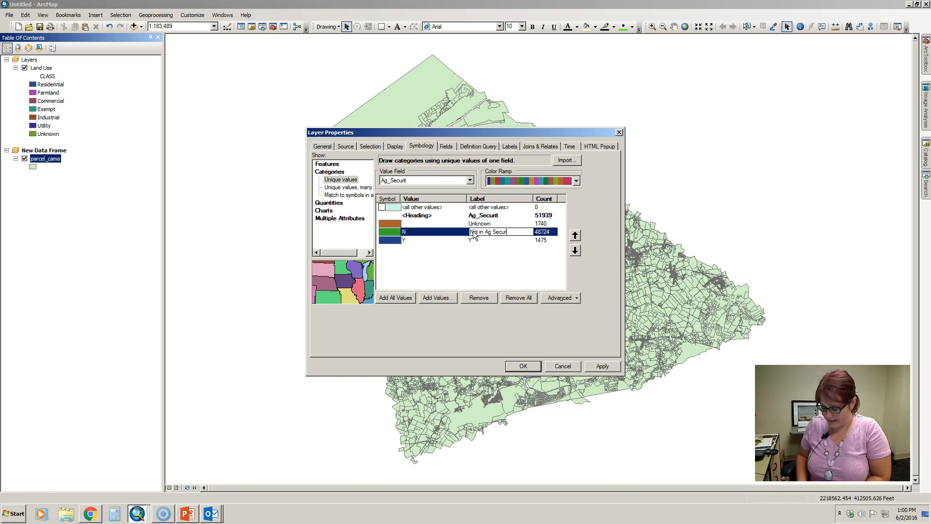
pyautogui.write('ity')
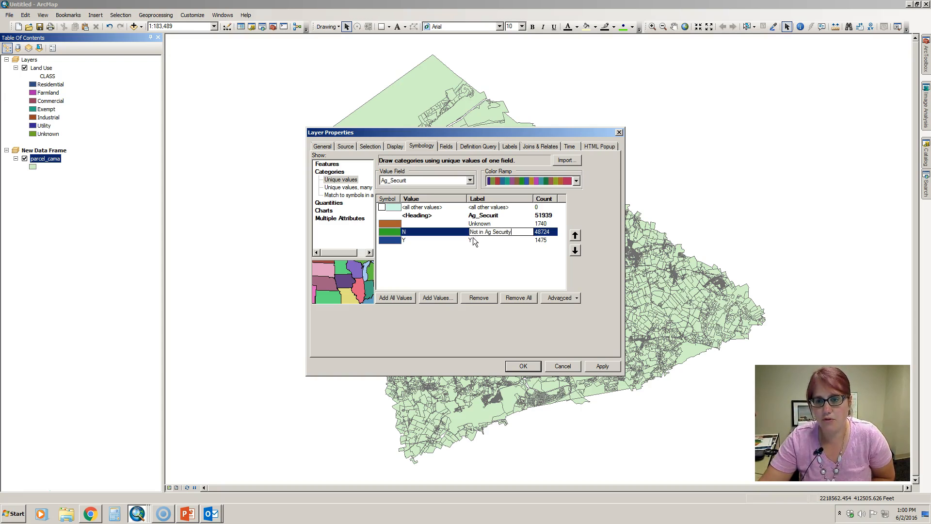
pyautogui.click(473, 240)
pyautogui.write('In Ag Security')
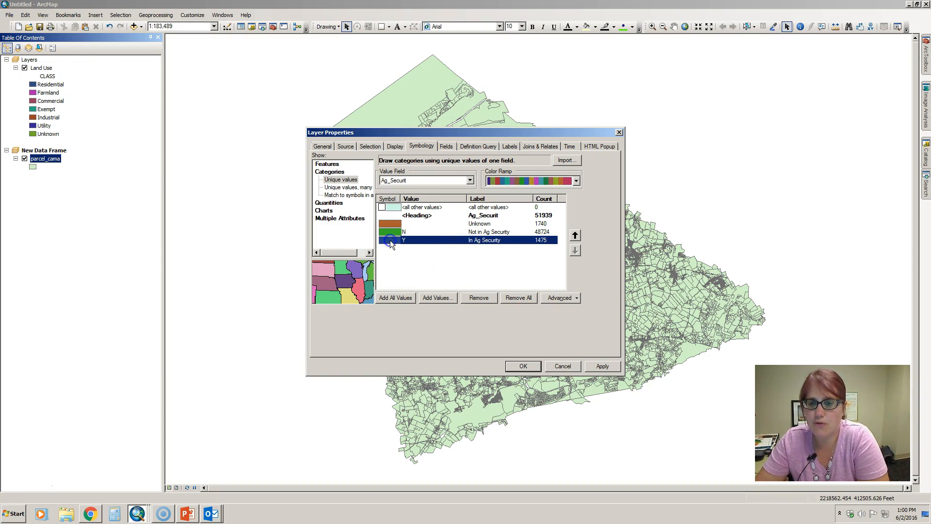
# - Reorder the legend classes as In Ag Security, Not in Ag Security, and Unknown
pyautogui.click(575, 235)
pyautogui.click(577, 234)
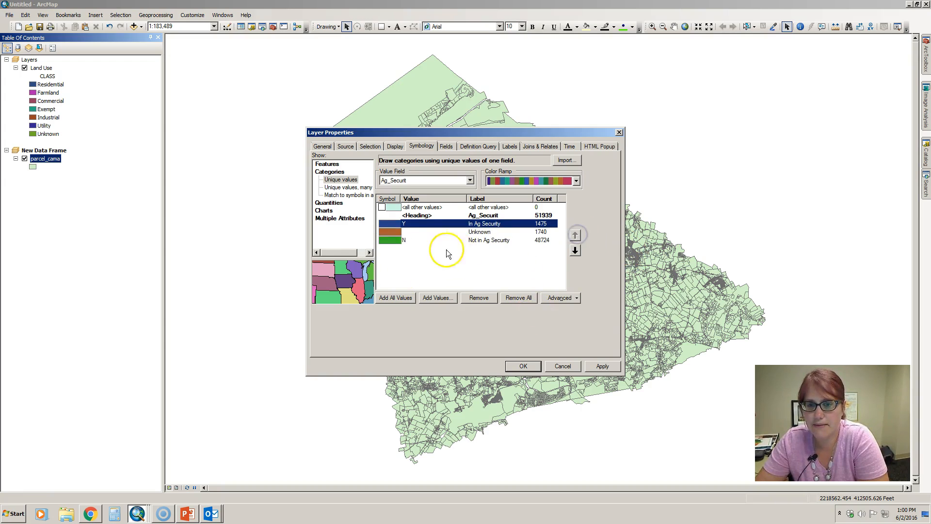
pyautogui.click(394, 240)
pyautogui.click(575, 235)
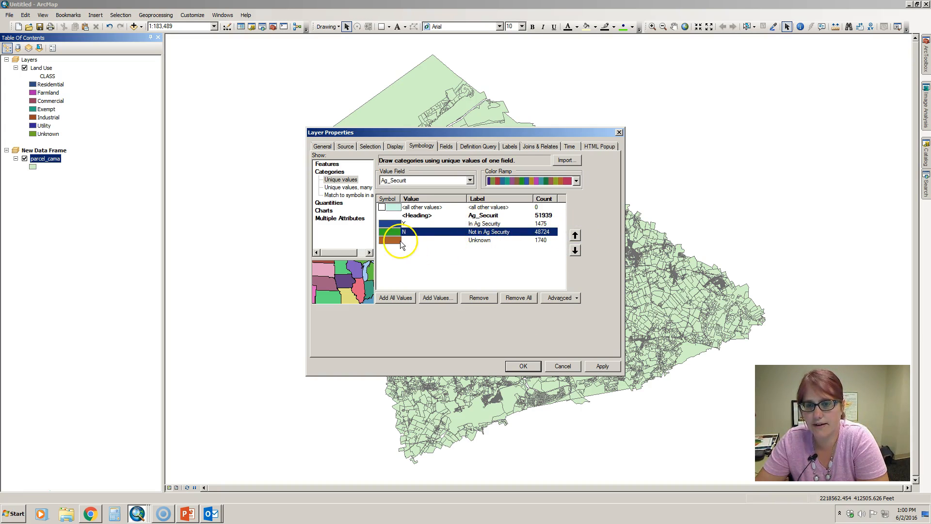
# - Set the fill color of the In Ag Security class to dark olive green
pyautogui.click(394, 225)
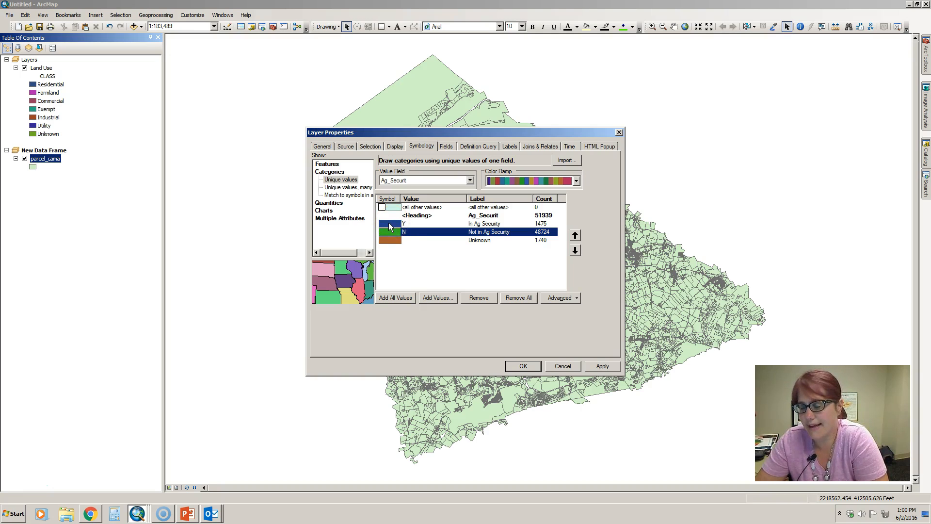
pyautogui.doubleClick(391, 224)
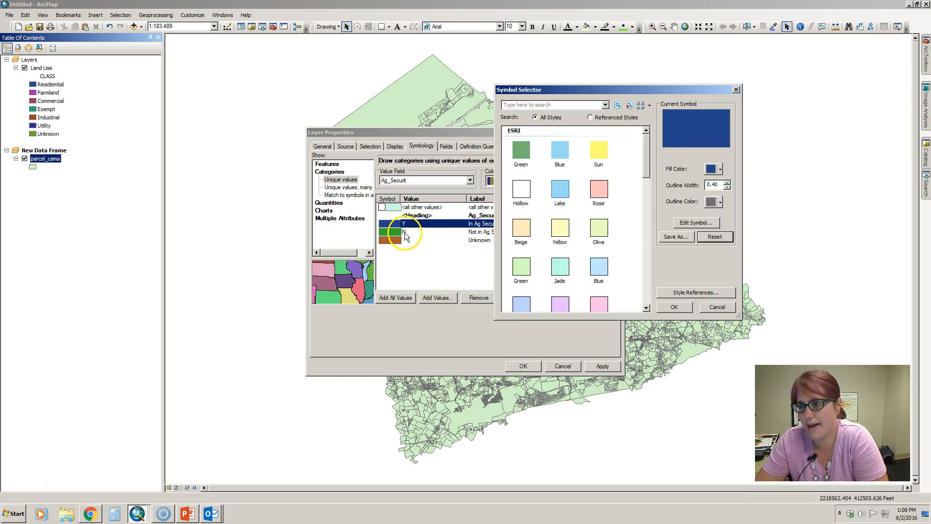
pyautogui.click(721, 169)
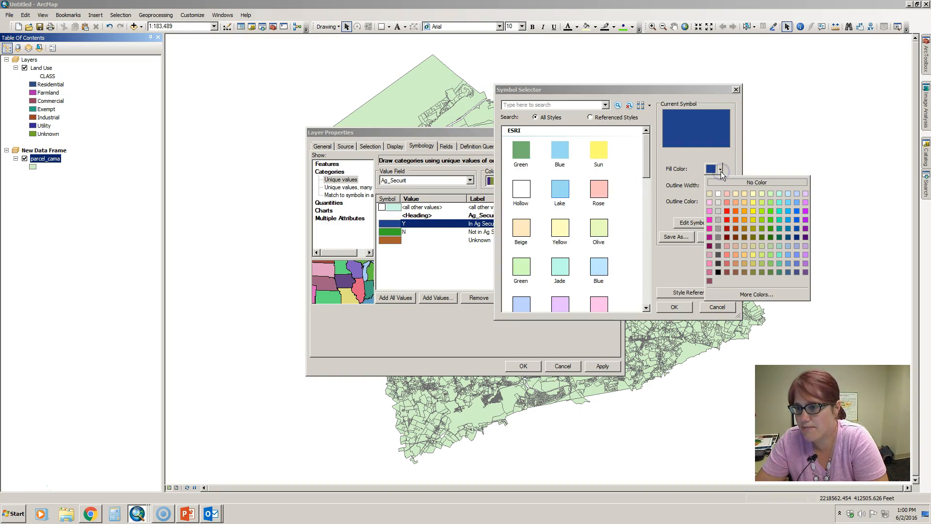
pyautogui.click(764, 236)
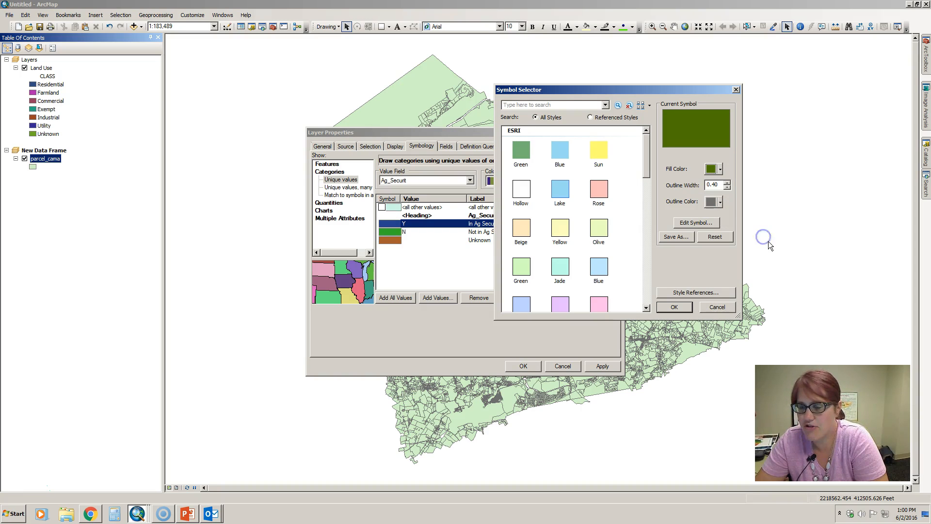
pyautogui.click(675, 307)
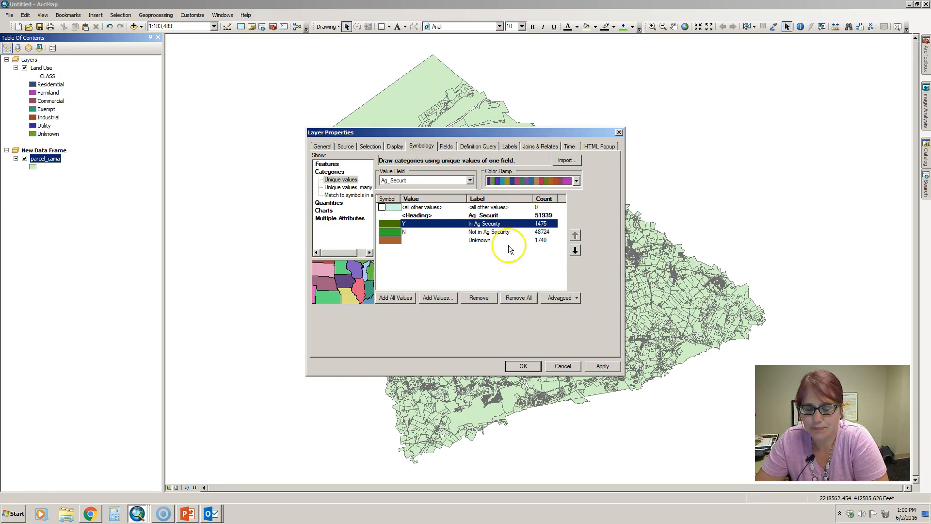
# - Set the fill color of the Not in Ag Security class to light gray
pyautogui.doubleClick(386, 231)
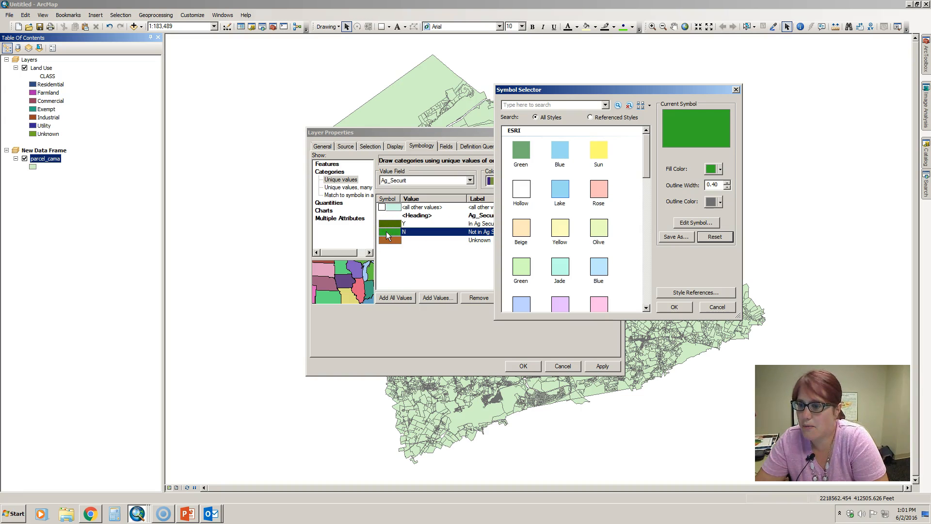
pyautogui.click(722, 170)
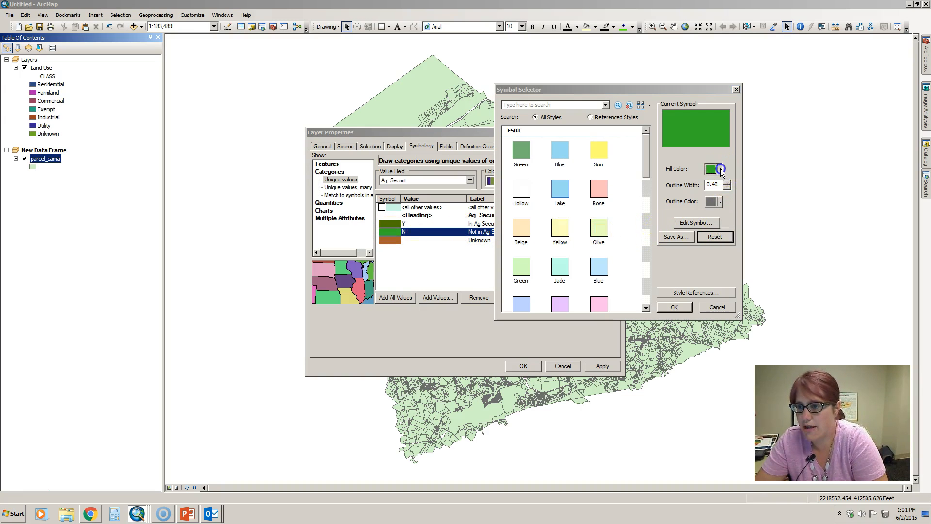
pyautogui.click(714, 212)
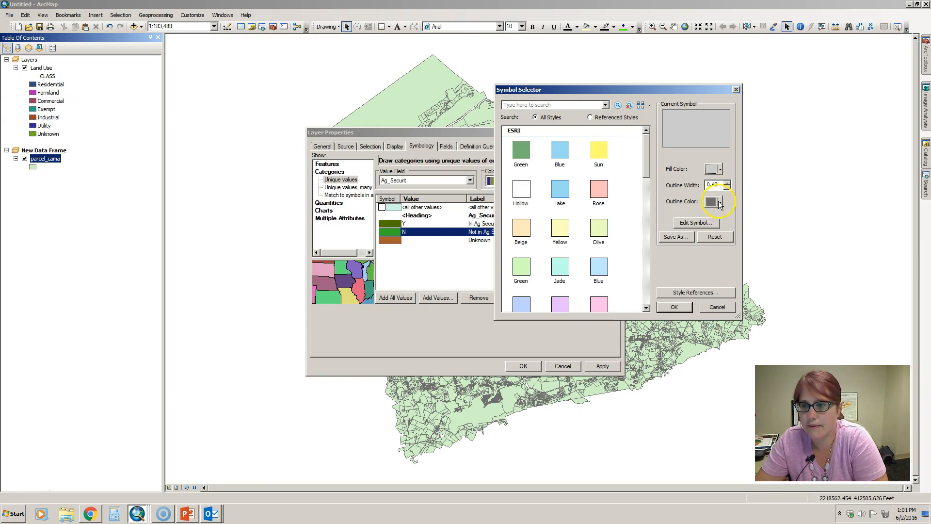
pyautogui.click(673, 307)
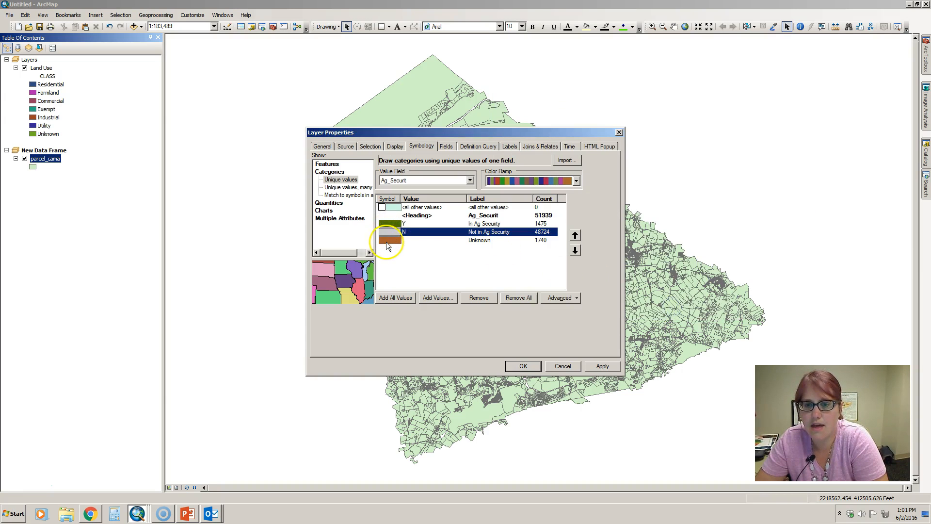
# - Set the Unknown class fill to No Color, apply the symbology, and uncover the map
pyautogui.doubleClick(388, 241)
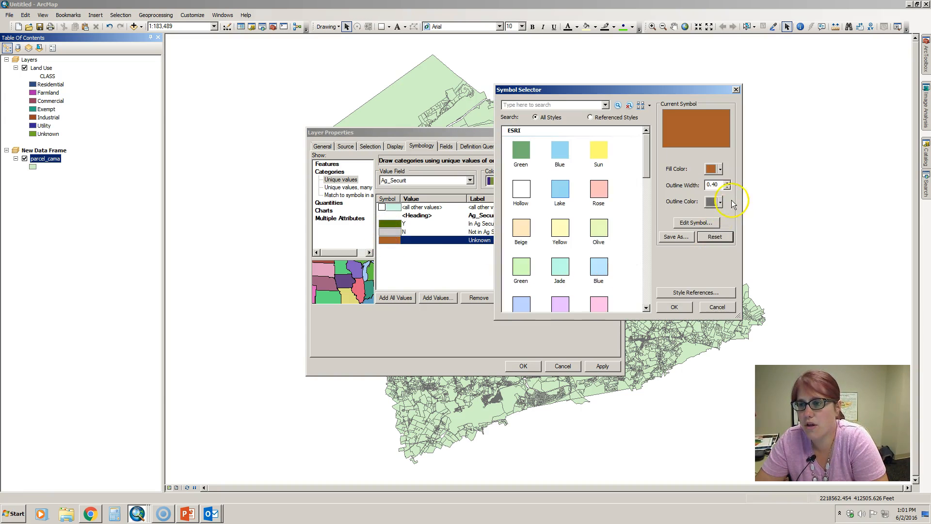
pyautogui.click(721, 169)
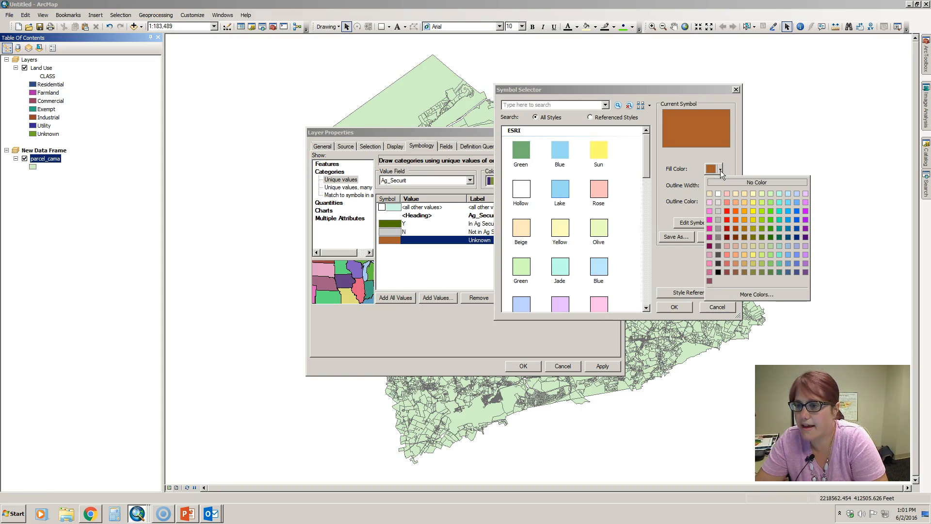
pyautogui.click(721, 182)
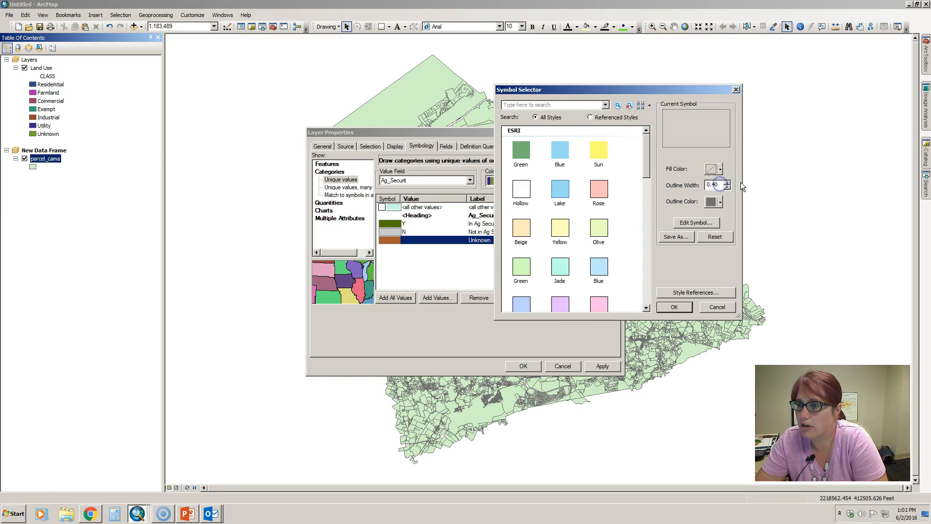
pyautogui.click(674, 307)
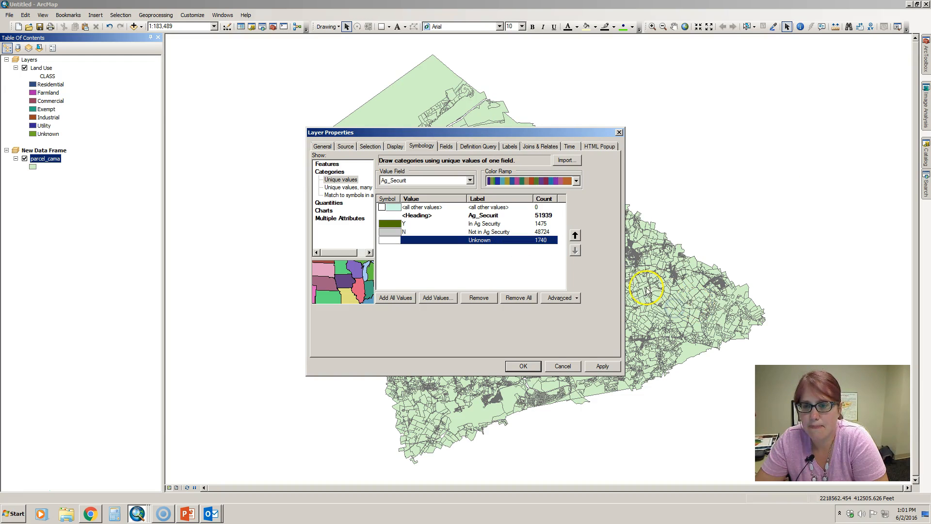
pyautogui.click(601, 367)
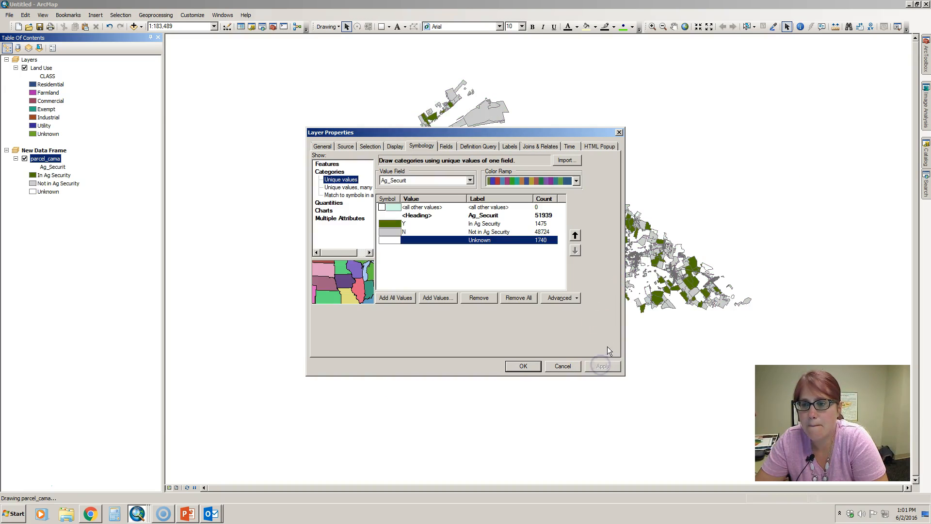
pyautogui.moveTo(528, 135); pyautogui.dragTo(198, 237)
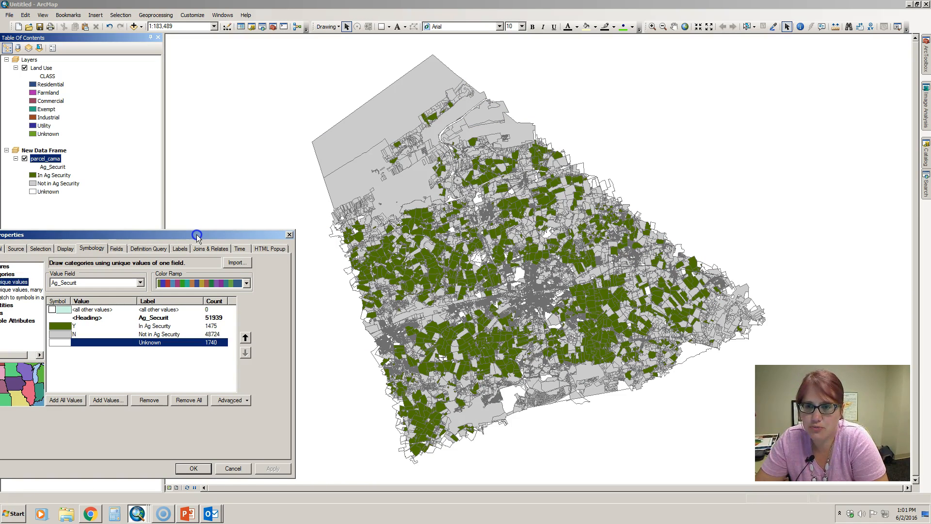
# - Accept the parcel layer's symbology settings and add lebanon_twps.shp from GIS_Data to the active data frame
pyautogui.moveTo(198, 237); pyautogui.dragTo(540, 125)
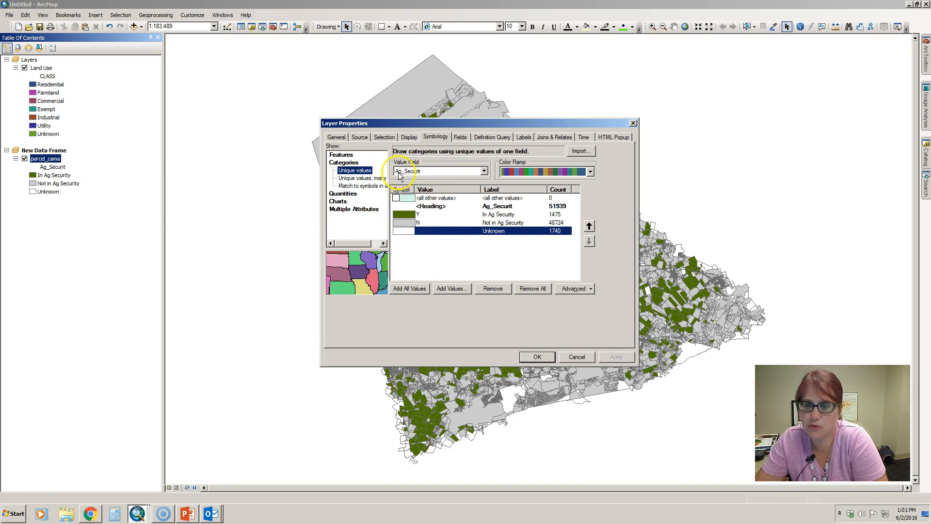
pyautogui.click(537, 357)
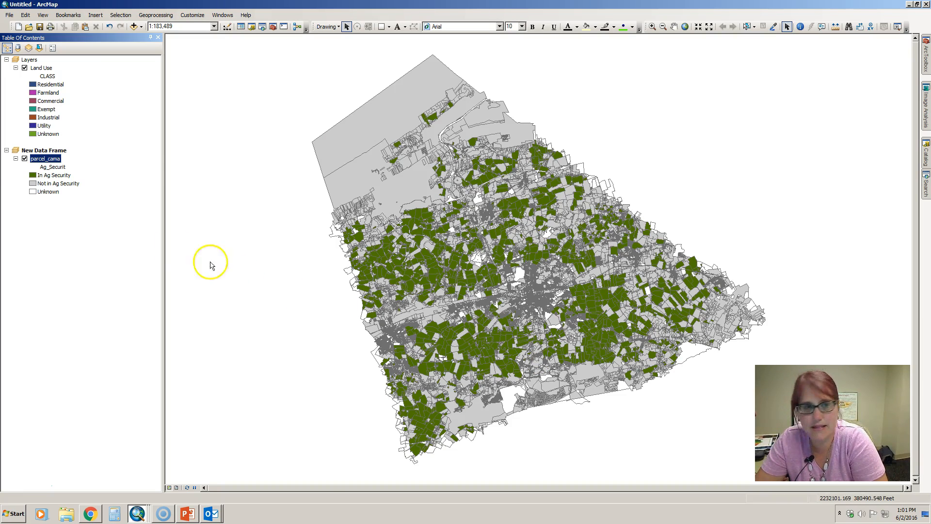
pyautogui.click(134, 27)
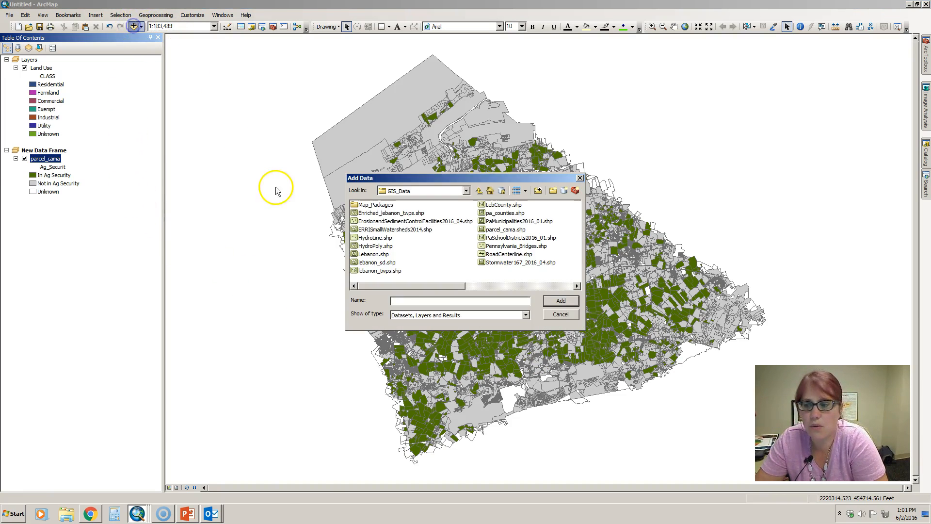
pyautogui.click(377, 271)
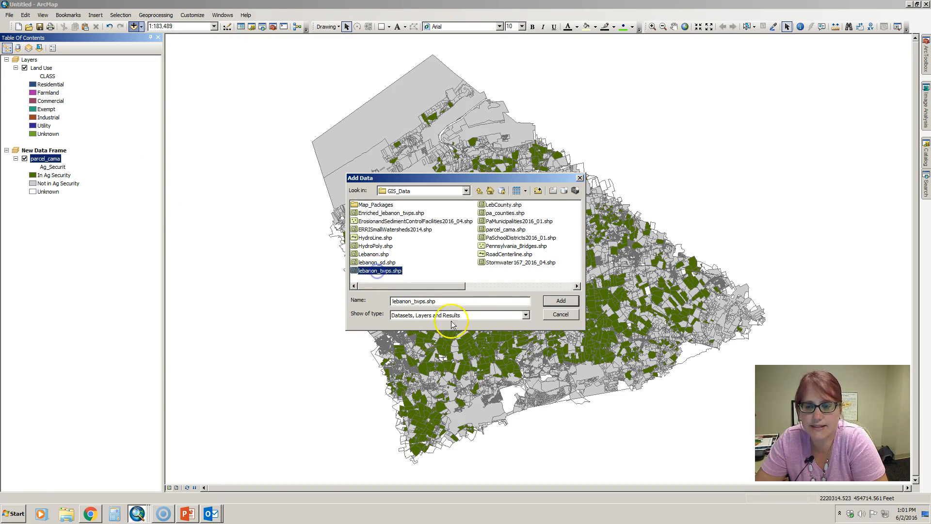
pyautogui.click(554, 303)
pyautogui.click(212, 290)
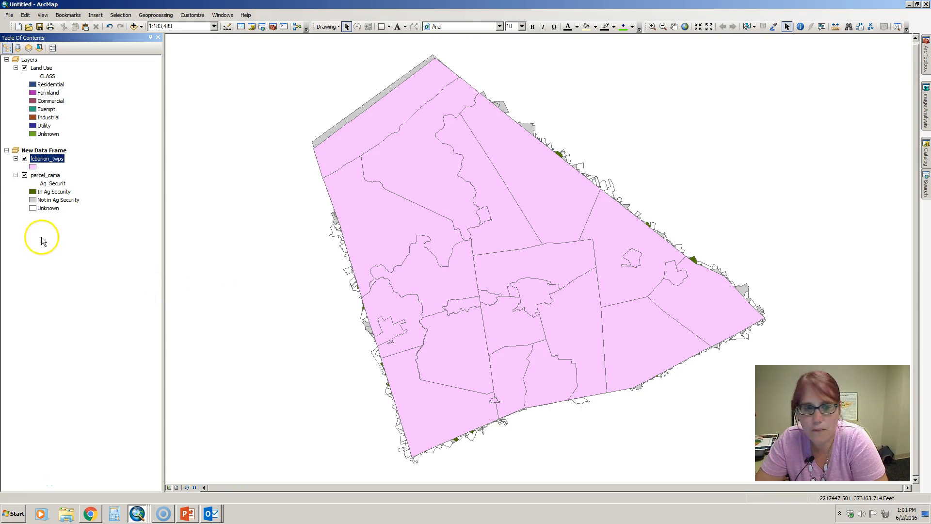
# - Give the lebanon_twps layer the Hollow symbol with an outline width of 2
pyautogui.click(33, 166)
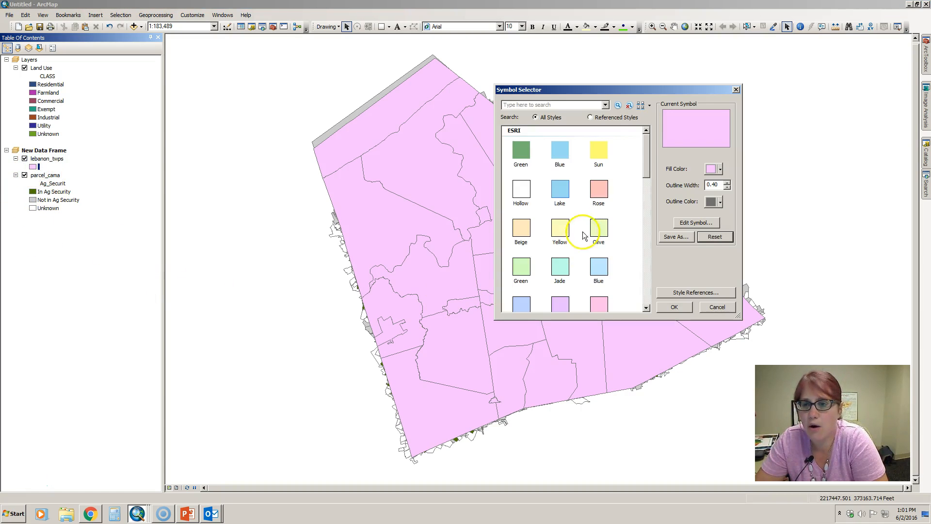
pyautogui.click(518, 195)
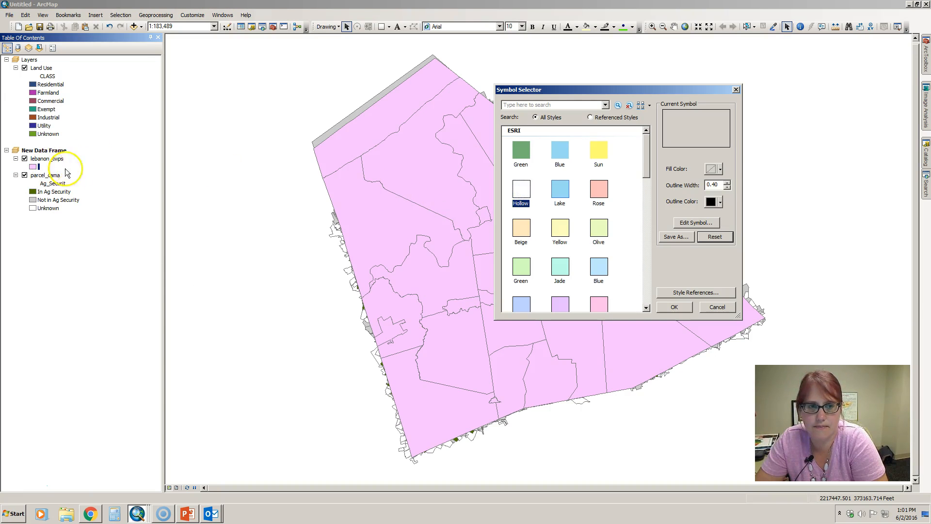
pyautogui.click(727, 183)
pyautogui.click(727, 183)
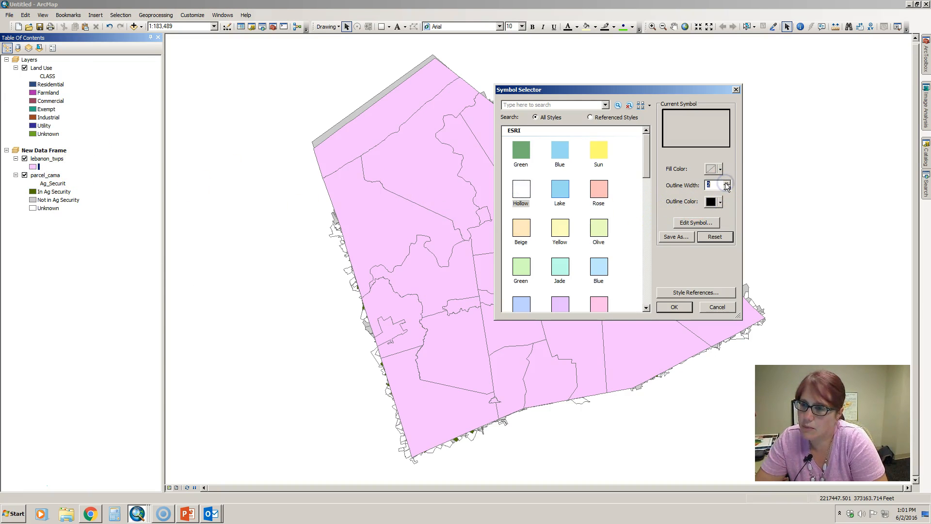
pyautogui.click(681, 309)
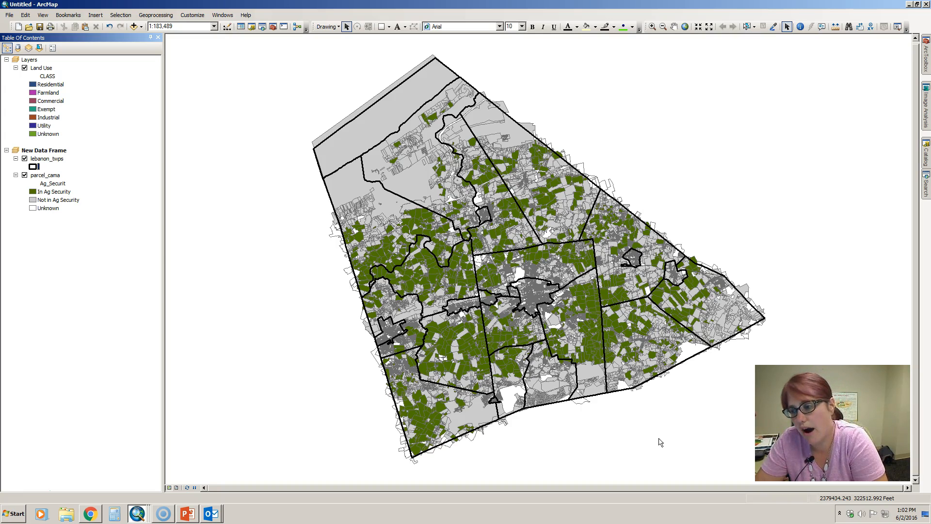
# - Label the lebanon_twps features with the MUNICIPAL1 field in bold text
pyautogui.rightClick(56, 160)
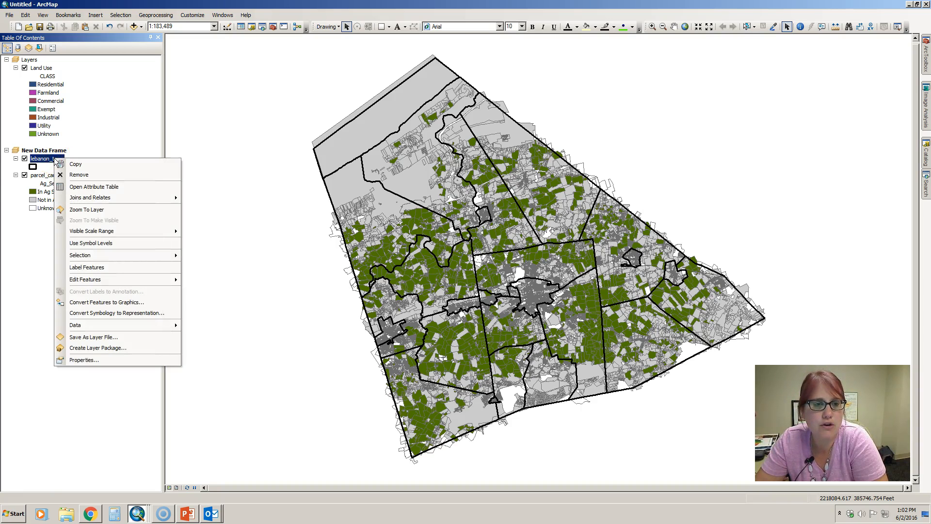
pyautogui.click(83, 360)
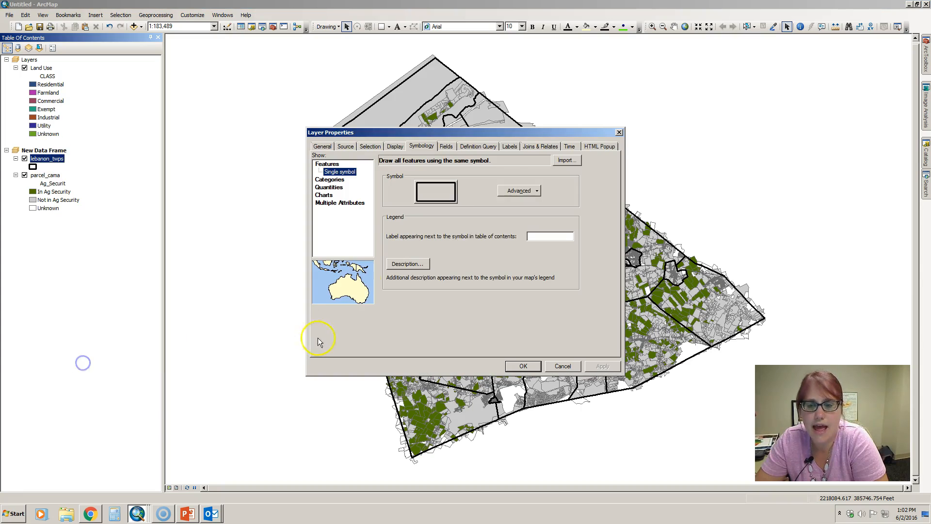
pyautogui.click(509, 146)
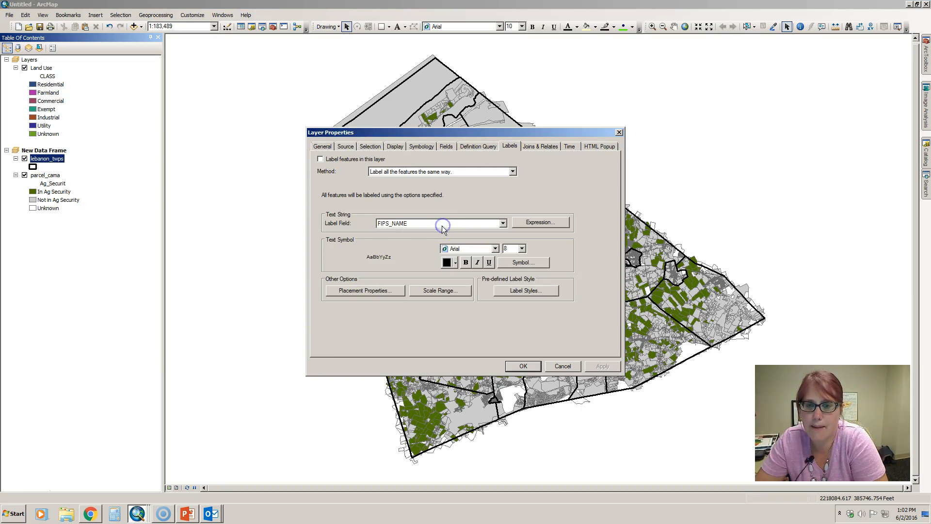
pyautogui.click(409, 224)
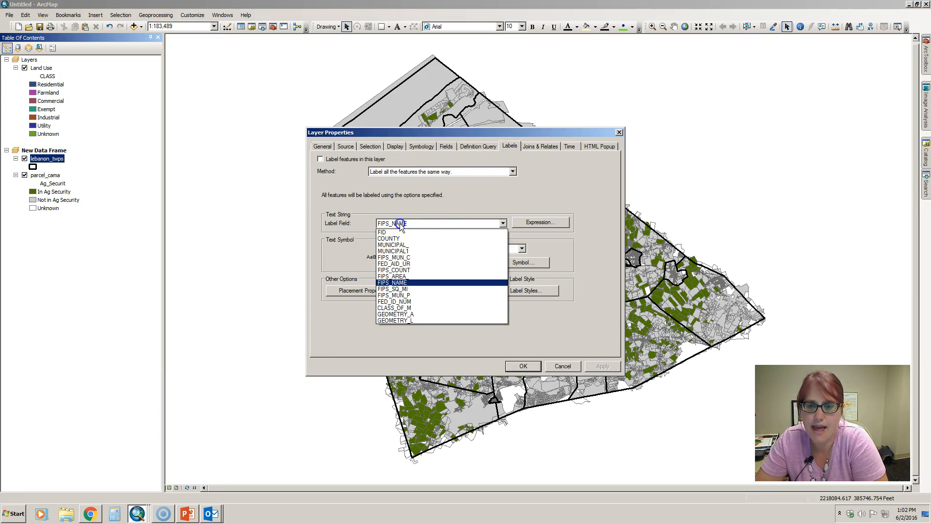
pyautogui.click(407, 251)
pyautogui.click(469, 263)
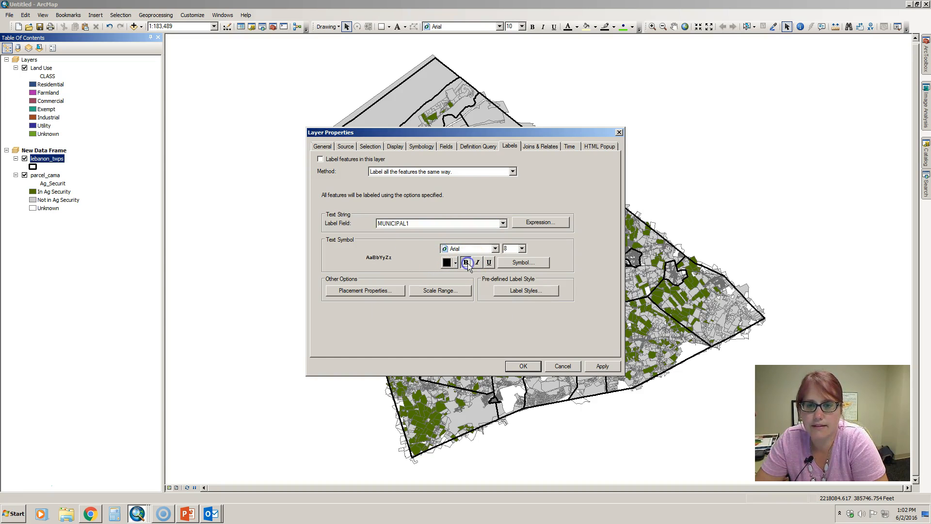
pyautogui.click(320, 159)
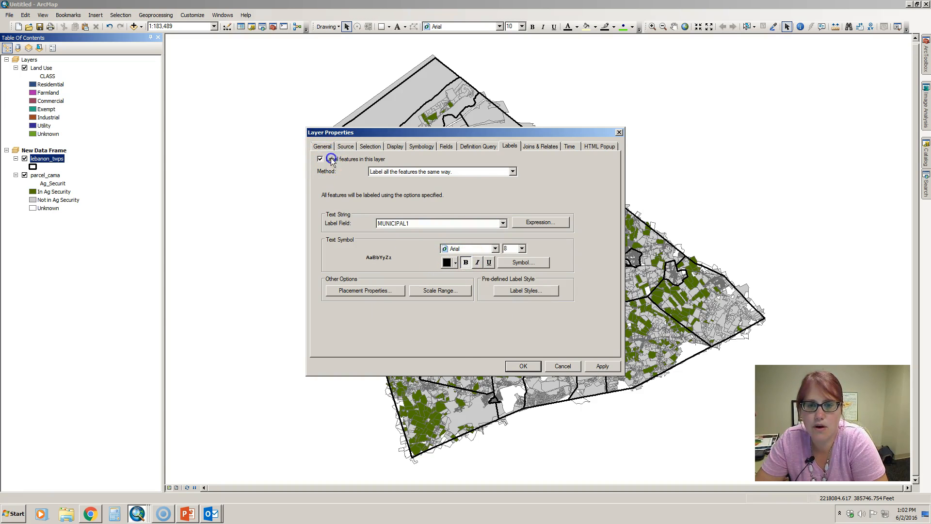
pyautogui.click(517, 365)
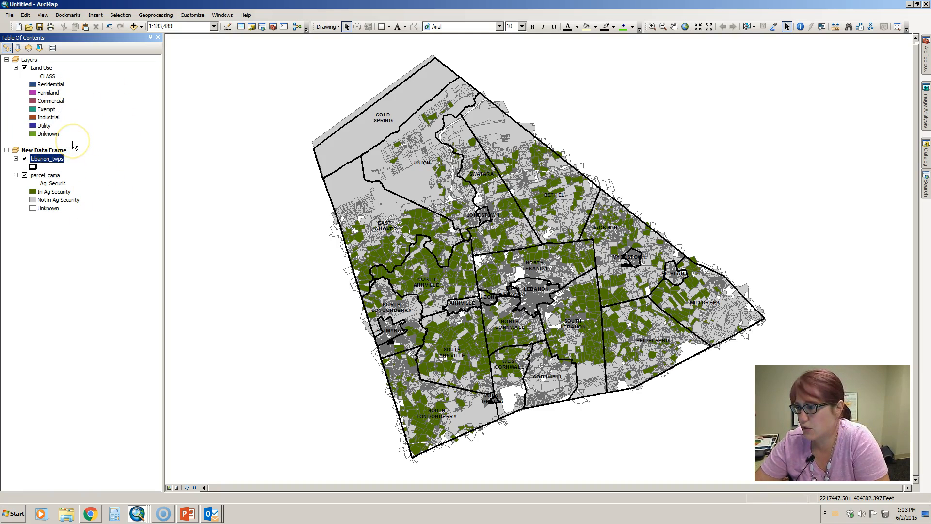
# - Insert a new data frame and add Enriched_lebanon_twps.shp to it
pyautogui.hotkey('alt', 'Tab')
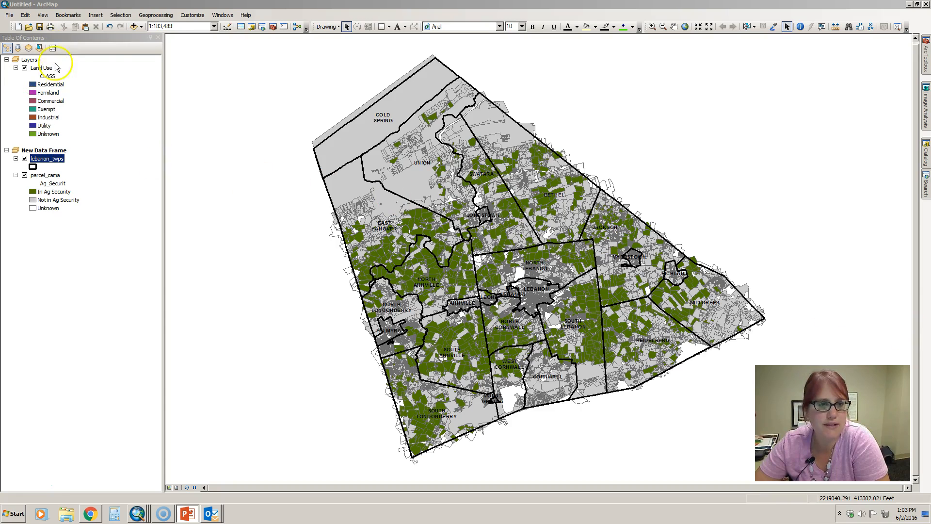
pyautogui.click(95, 15)
pyautogui.click(105, 26)
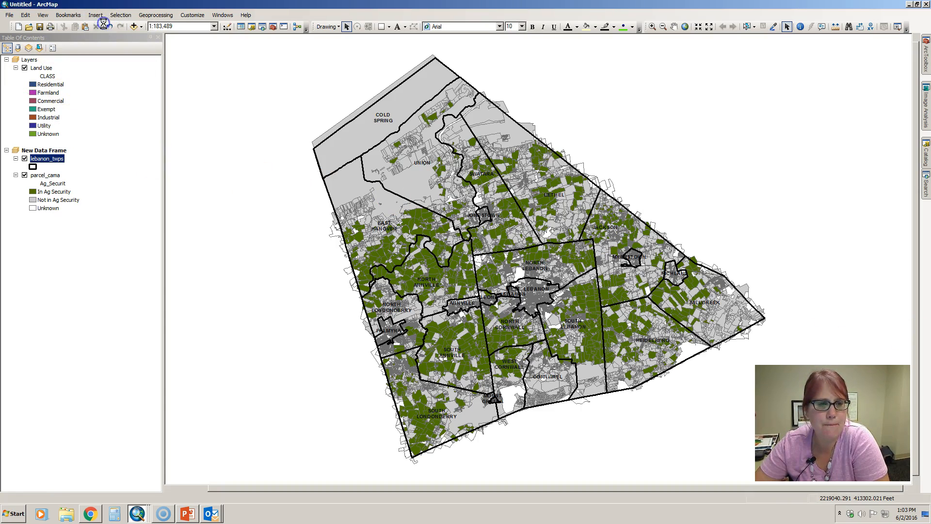
pyautogui.click(132, 28)
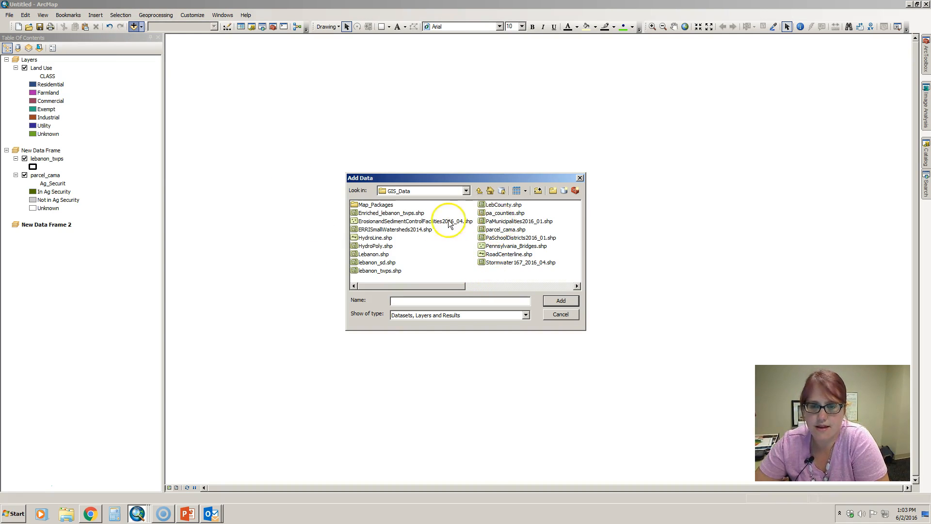
pyautogui.doubleClick(397, 213)
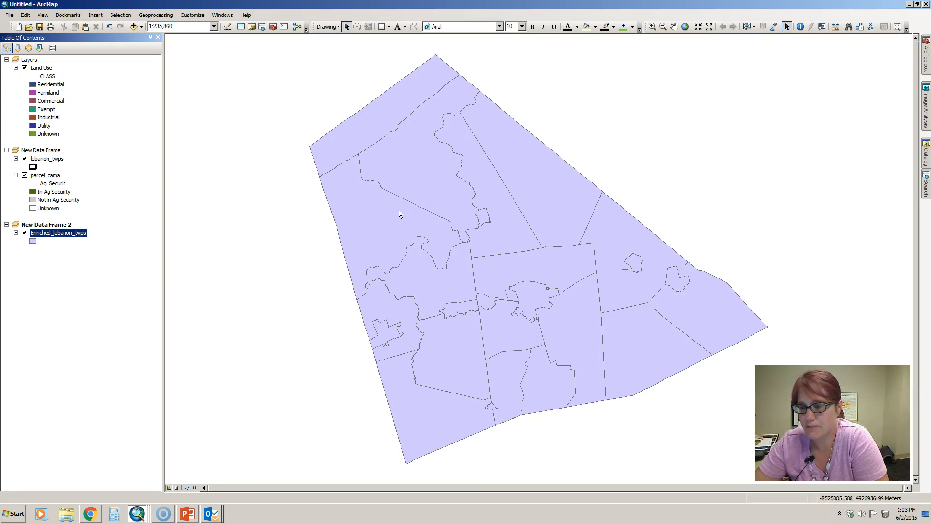
# - Examine the TOTPOP_CY field in the attribute table of Enriched_lebanon_twps, then close the table
pyautogui.rightClick(62, 235)
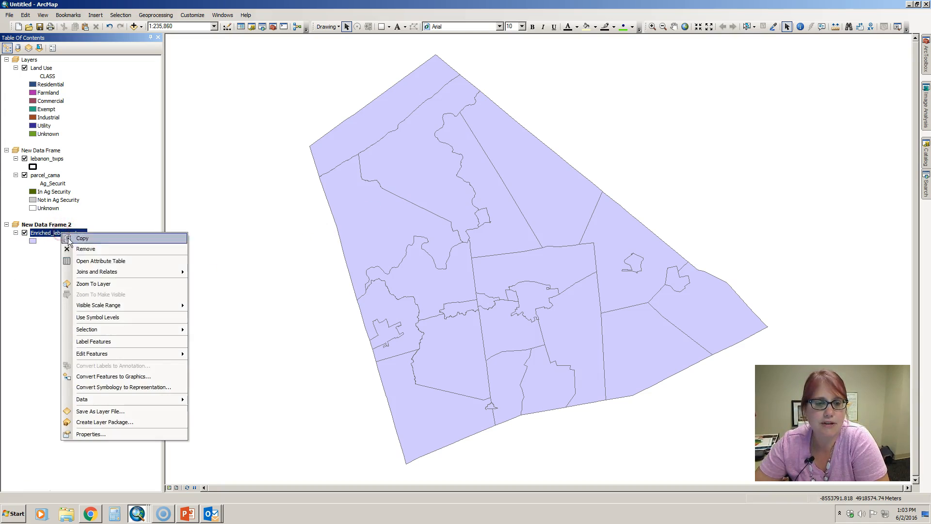
pyautogui.click(83, 258)
pyautogui.moveTo(171, 425); pyautogui.dragTo(279, 426)
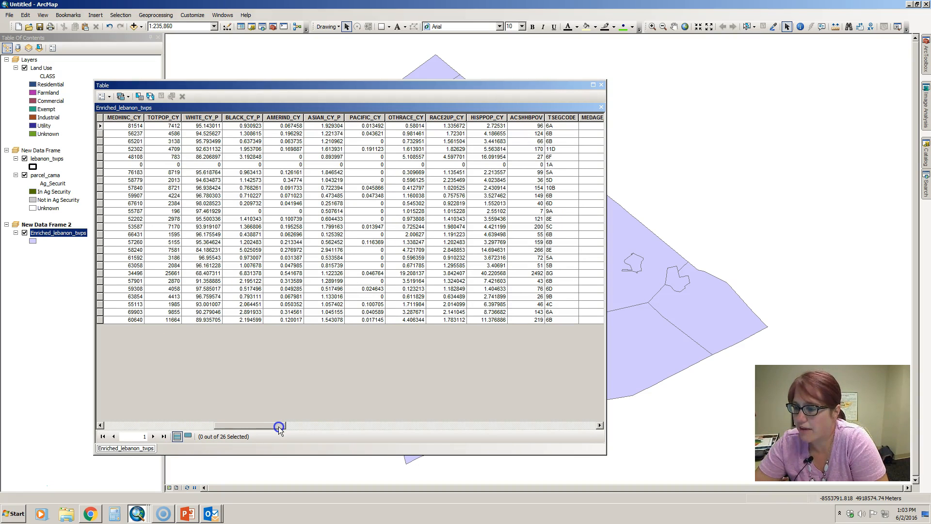
pyautogui.click(162, 117)
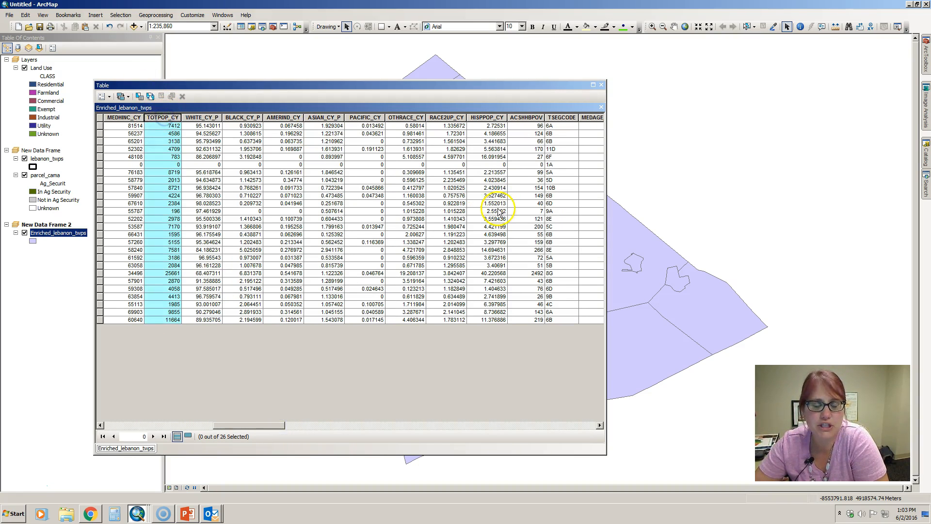
pyautogui.click(601, 86)
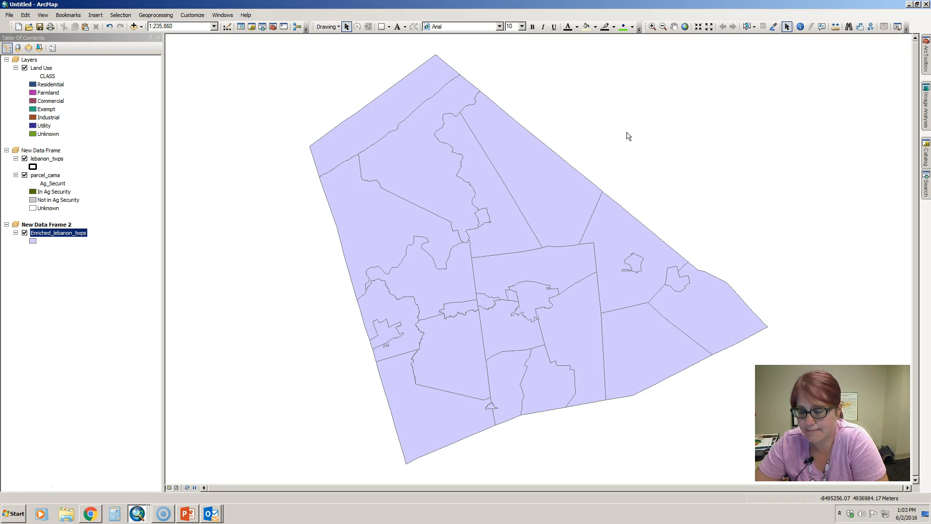
# - Symbolize Enriched_lebanon_twps with graduated colors, using TOTPOP_CY as the value field
pyautogui.doubleClick(77, 236)
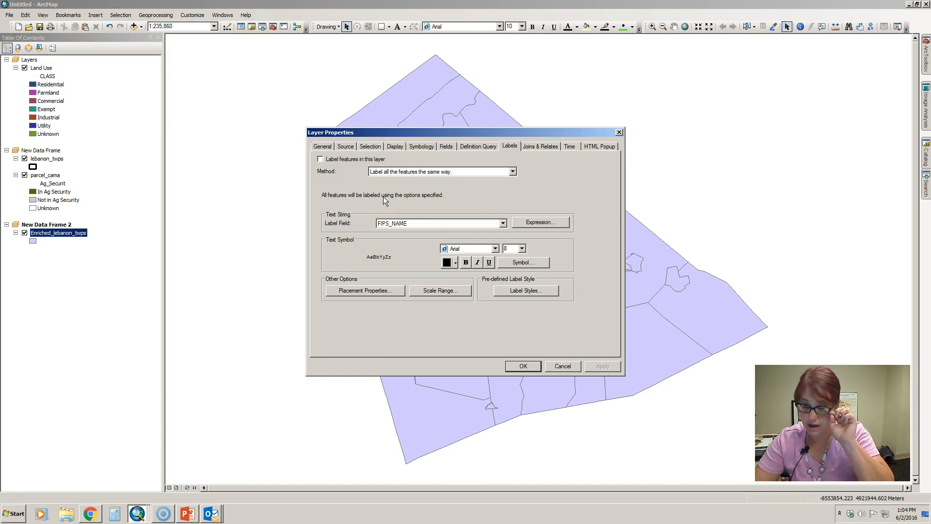
pyautogui.click(421, 146)
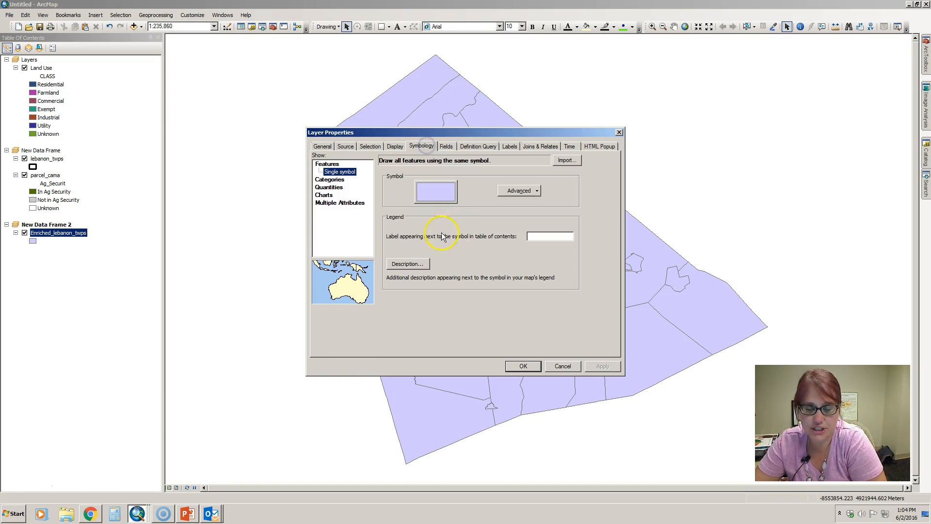
pyautogui.click(336, 190)
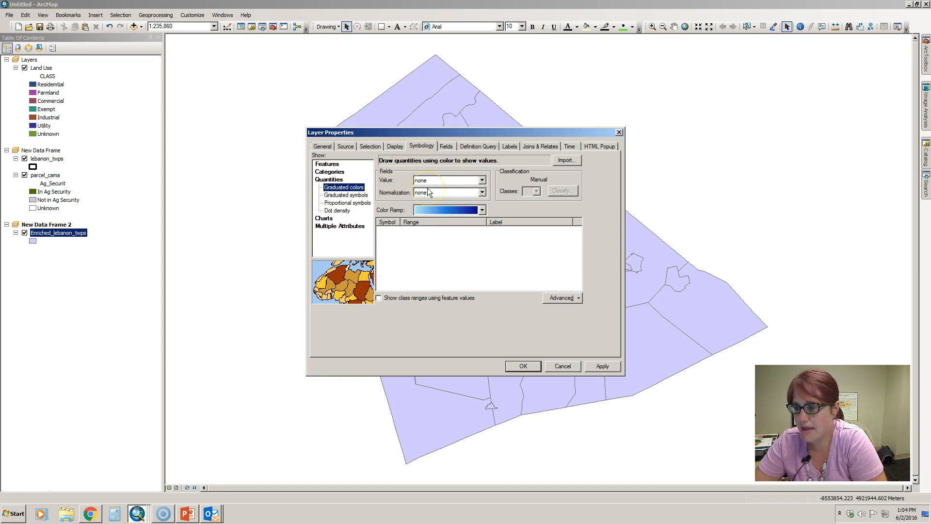
pyautogui.click(455, 179)
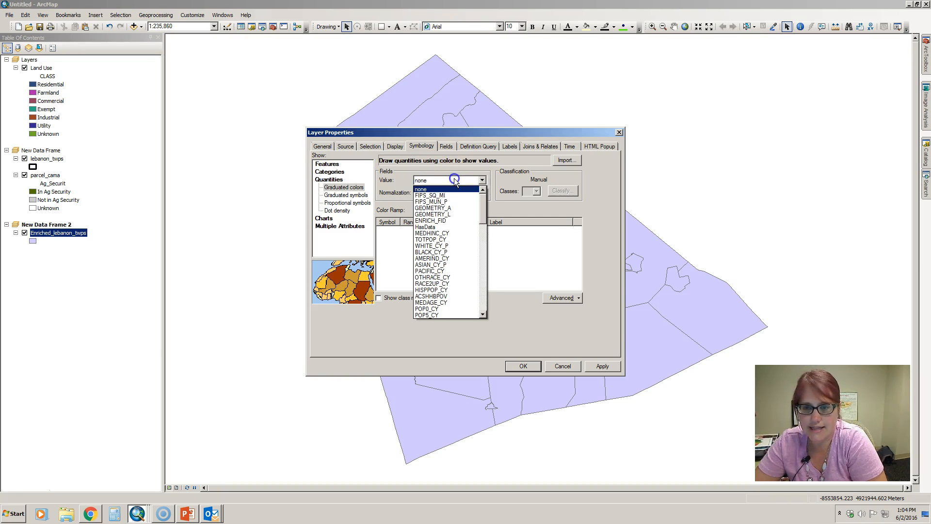
pyautogui.click(435, 239)
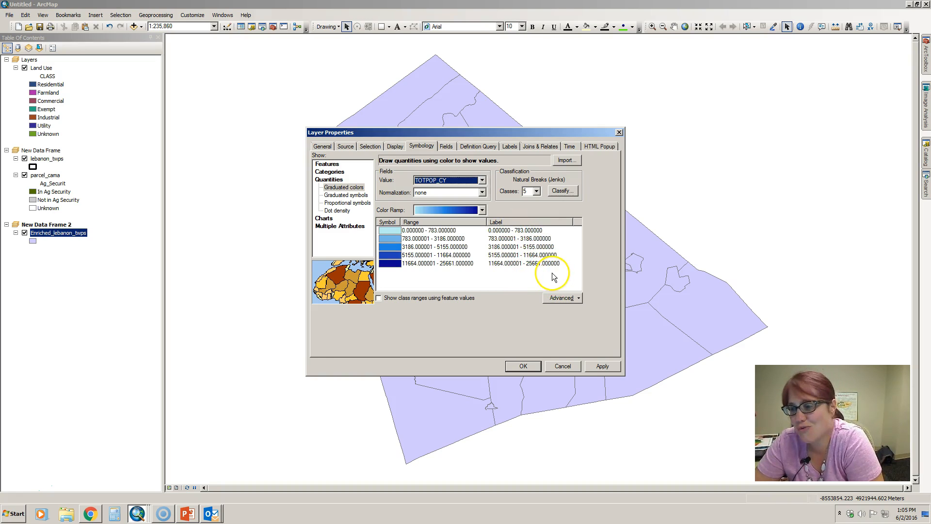
pyautogui.rightClick(509, 224)
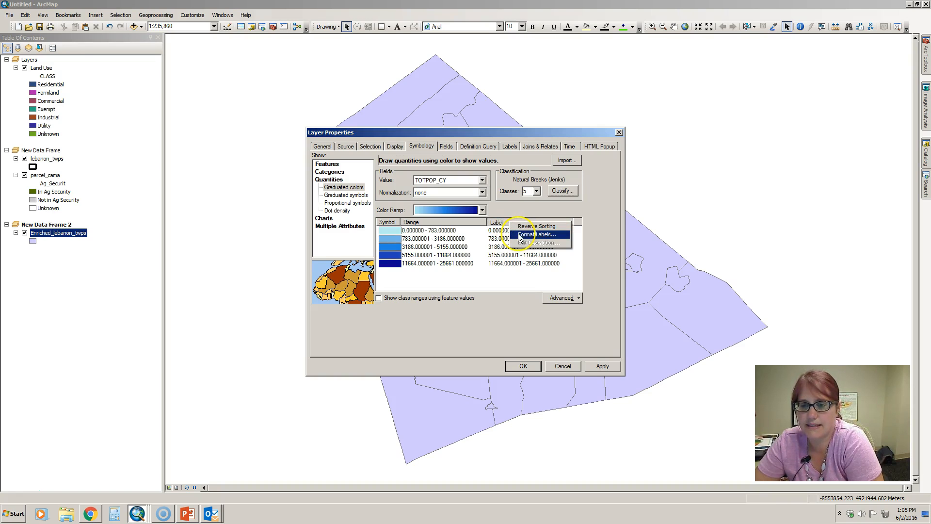
pyautogui.click(520, 235)
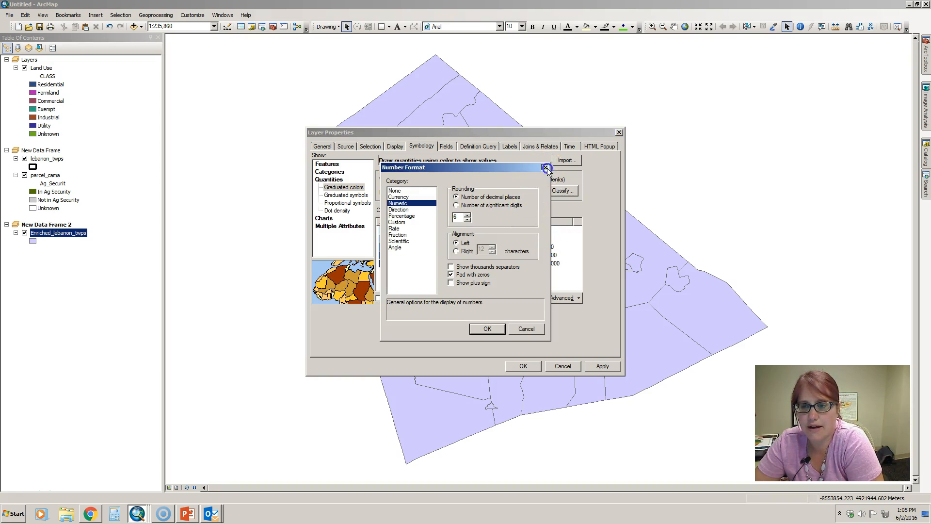
pyautogui.click(545, 168)
# - Format the class labels of Enriched_lebanon_twps with zero decimal places and thousands separators, and apply the graduated-color symbology
pyautogui.rightClick(501, 224)
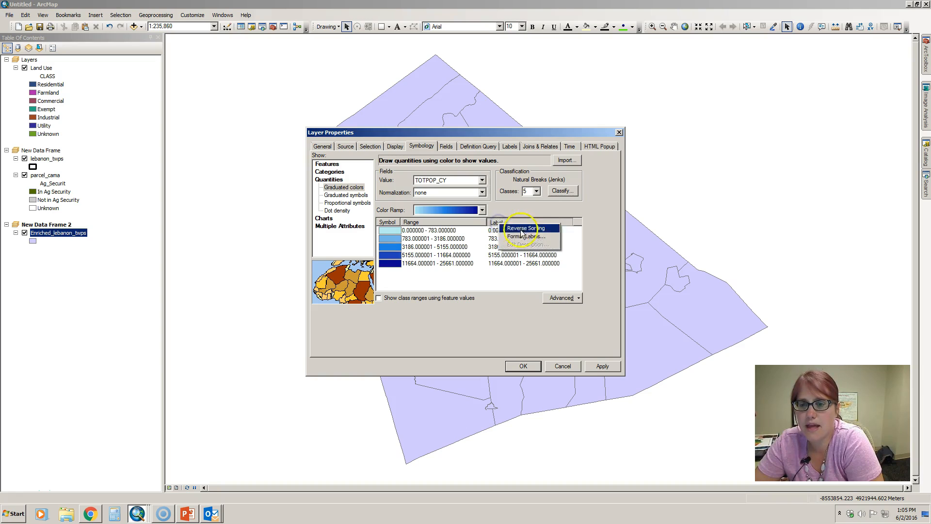
pyautogui.click(520, 237)
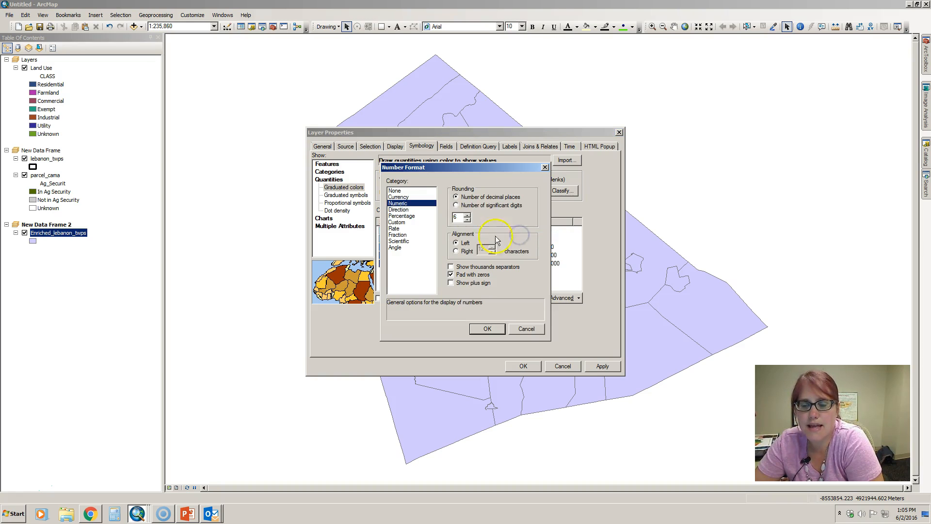
pyautogui.write('0')
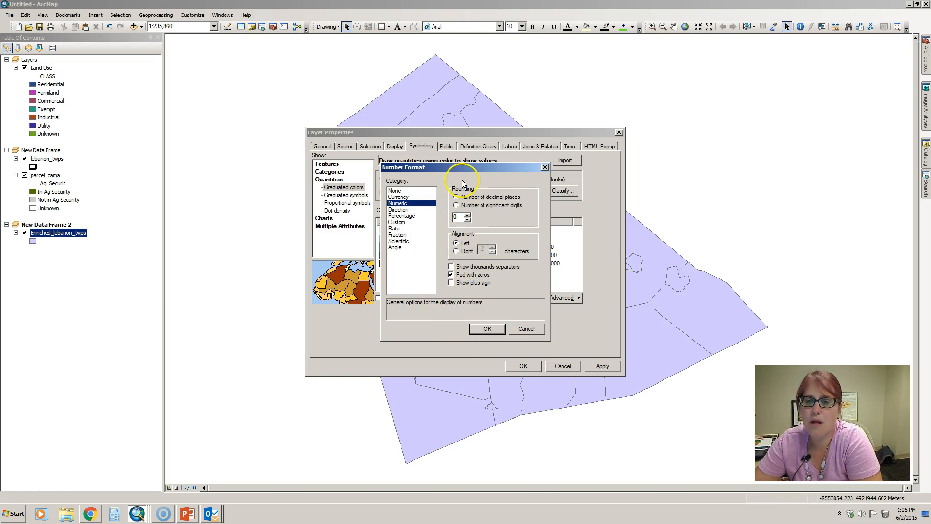
pyautogui.moveTo(462, 169); pyautogui.dragTo(369, 170)
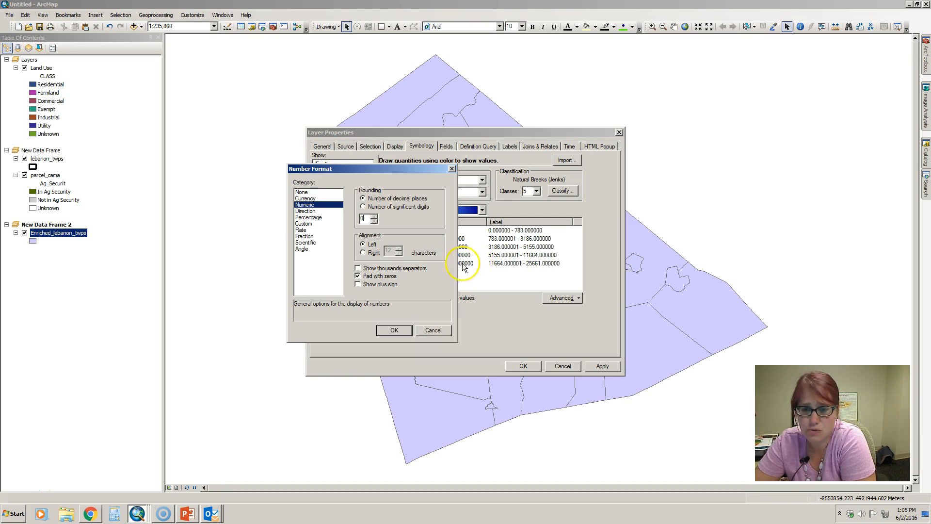
pyautogui.click(391, 330)
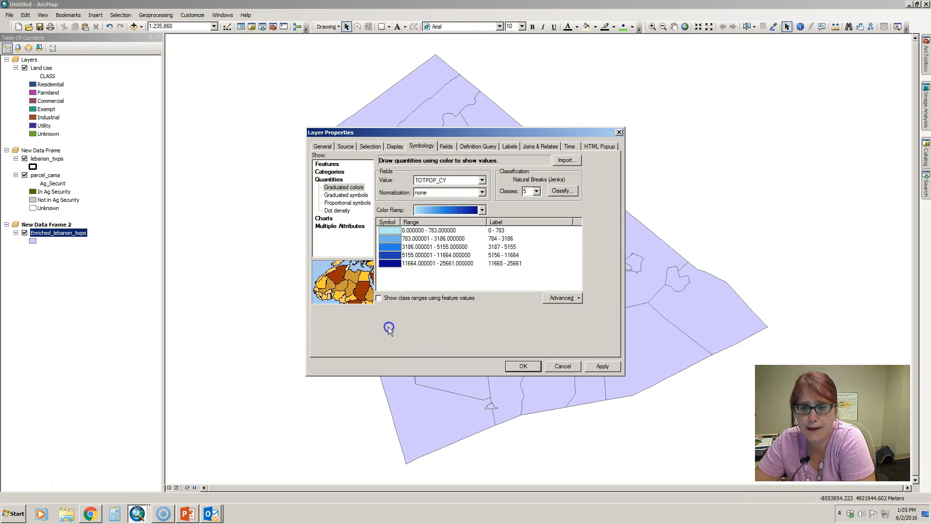
pyautogui.click(500, 222)
pyautogui.click(518, 234)
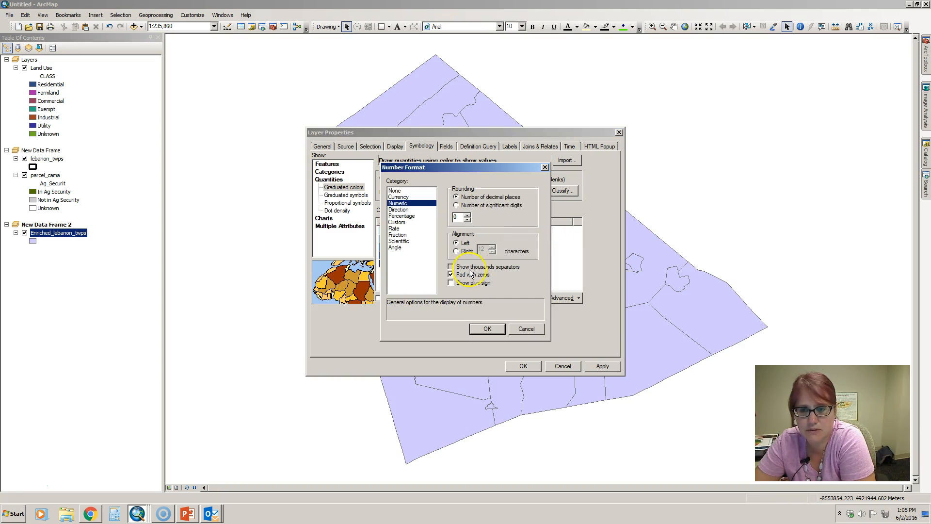
pyautogui.click(482, 328)
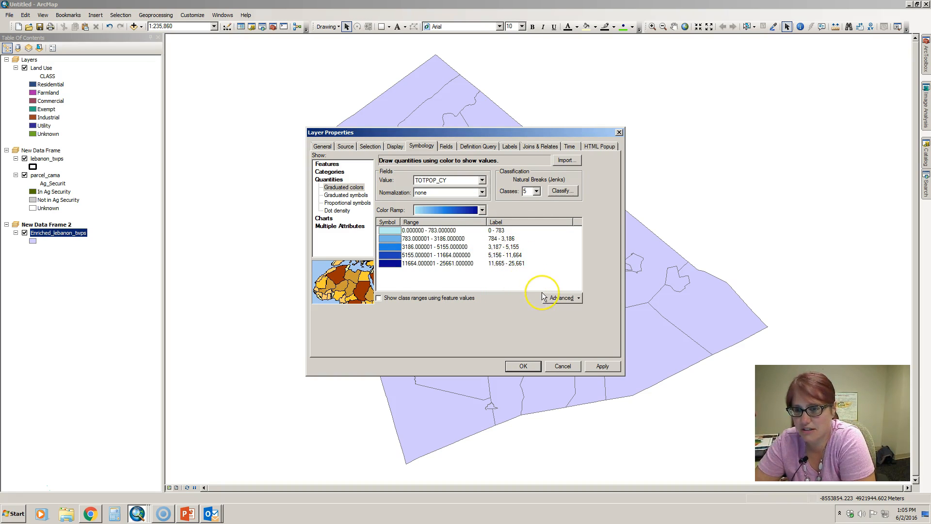
pyautogui.click(603, 366)
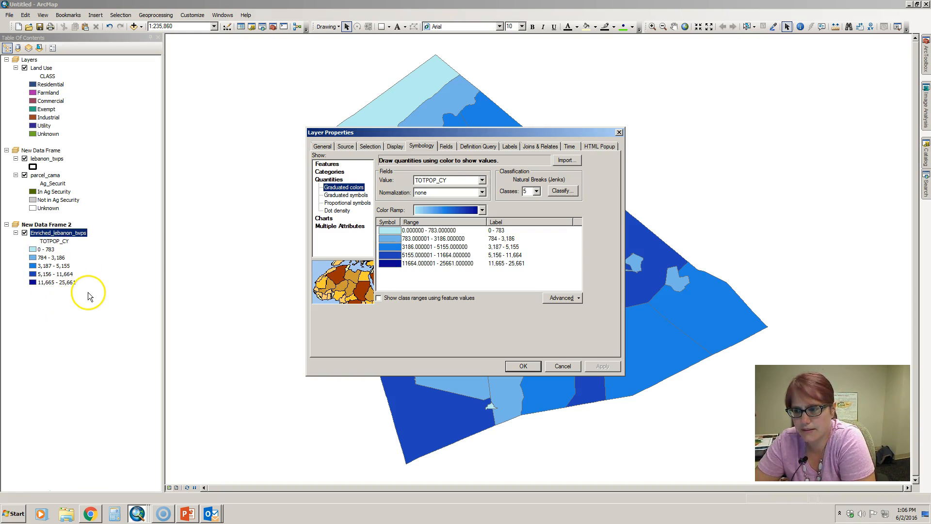
# - Rename the Enriched_lebanon_twps layer as "Median Income, 2015" and apply the change
pyautogui.click(321, 146)
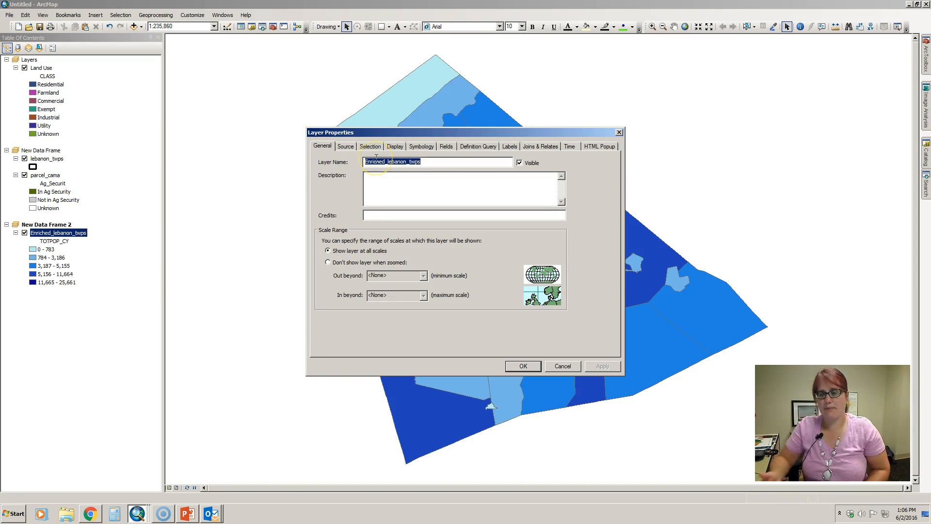
pyautogui.write('median Income, ')
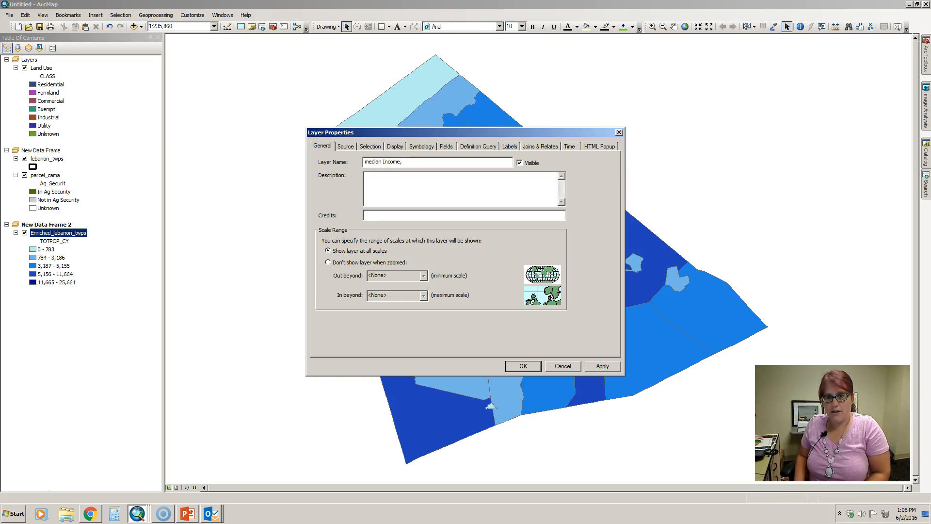
pyautogui.write('2015')
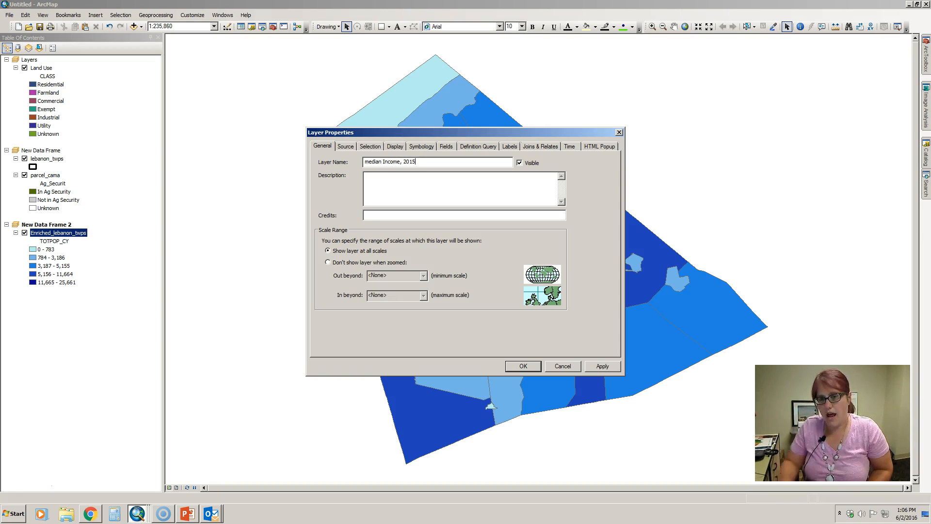
pyautogui.click(367, 163)
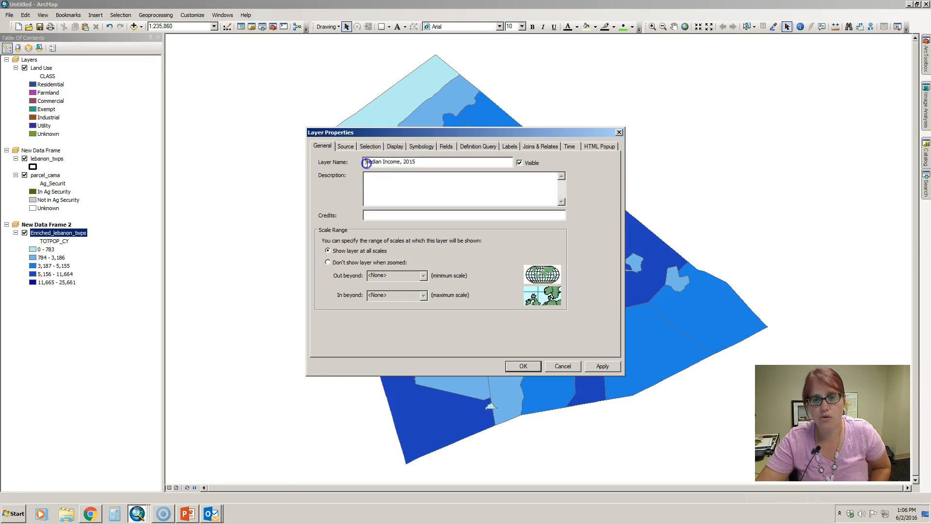
pyautogui.press('Delete')
pyautogui.write('M')
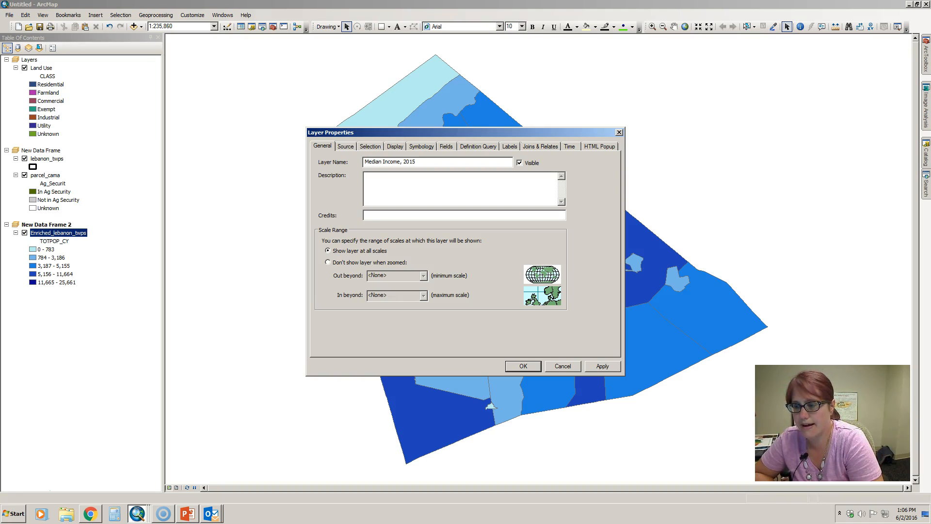
pyautogui.click(416, 164)
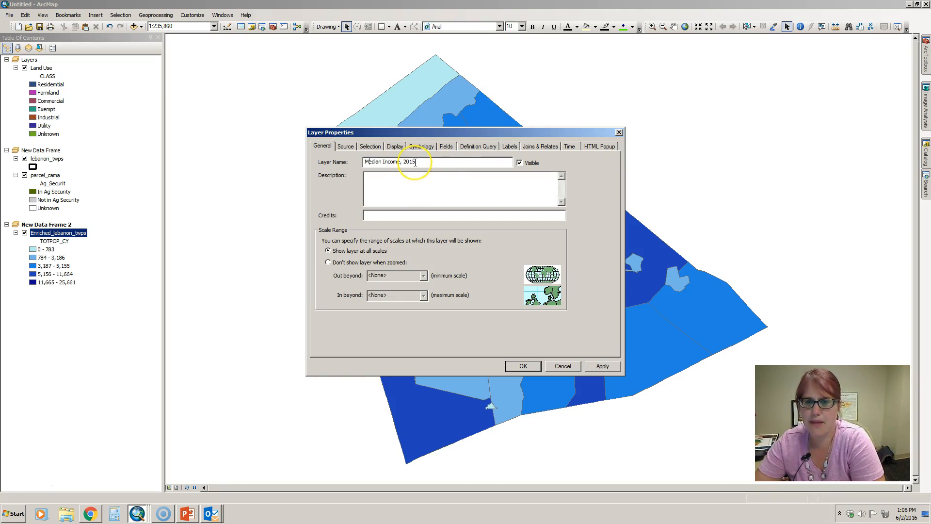
pyautogui.click(416, 160)
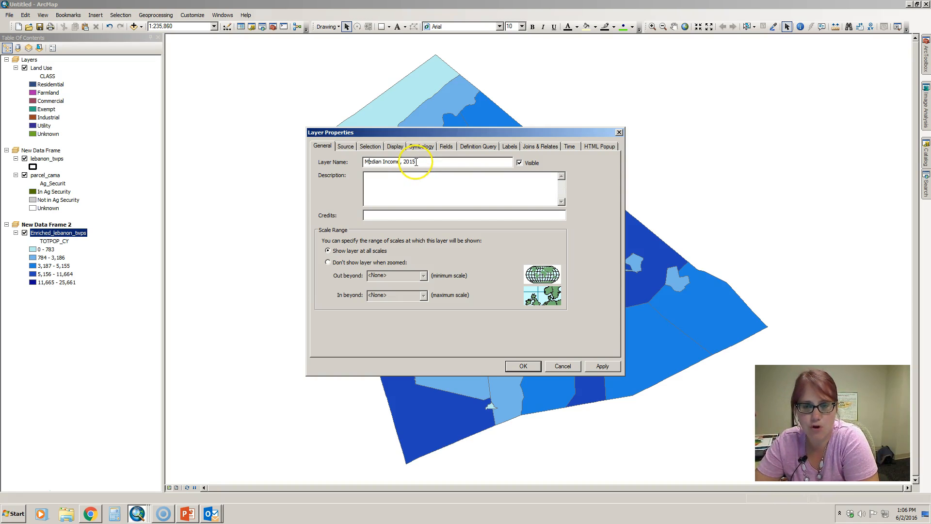
pyautogui.click(603, 366)
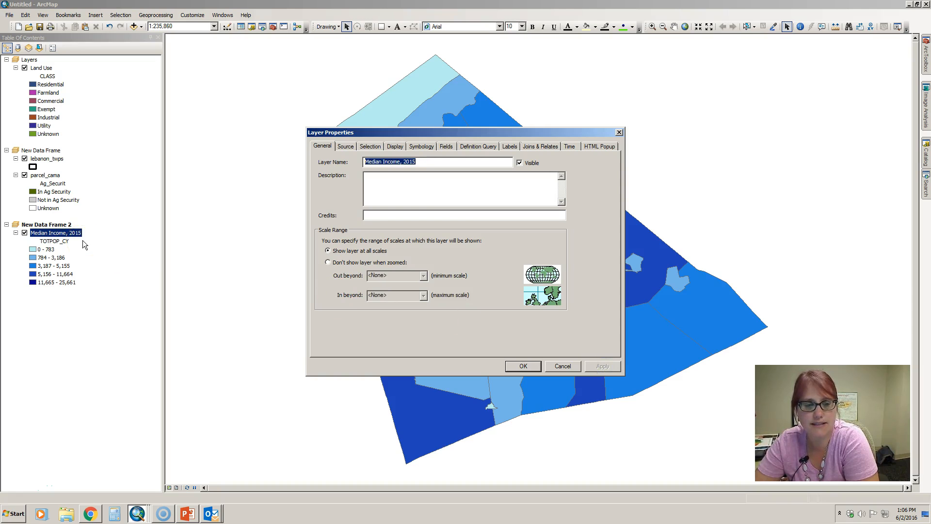
# - Try nine classes for the layer's graduated colors and return to five classes
pyautogui.click(426, 147)
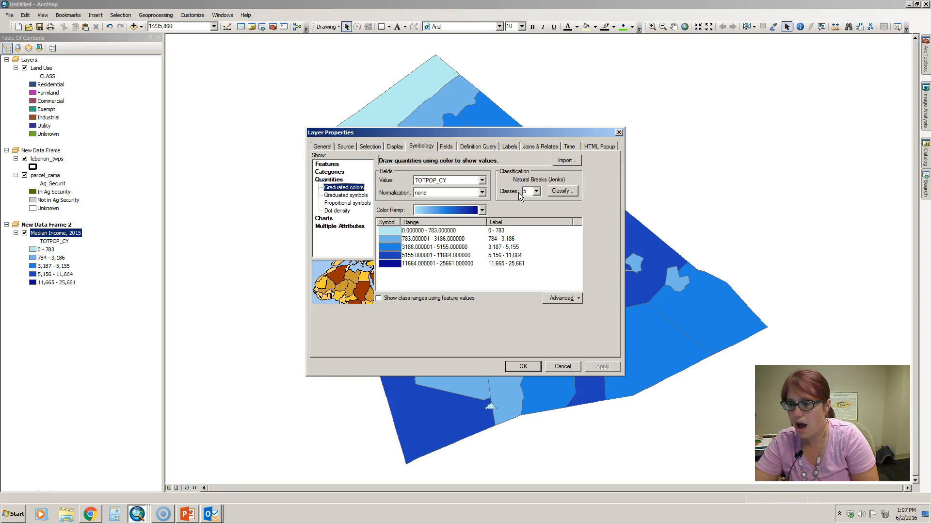
pyautogui.click(537, 192)
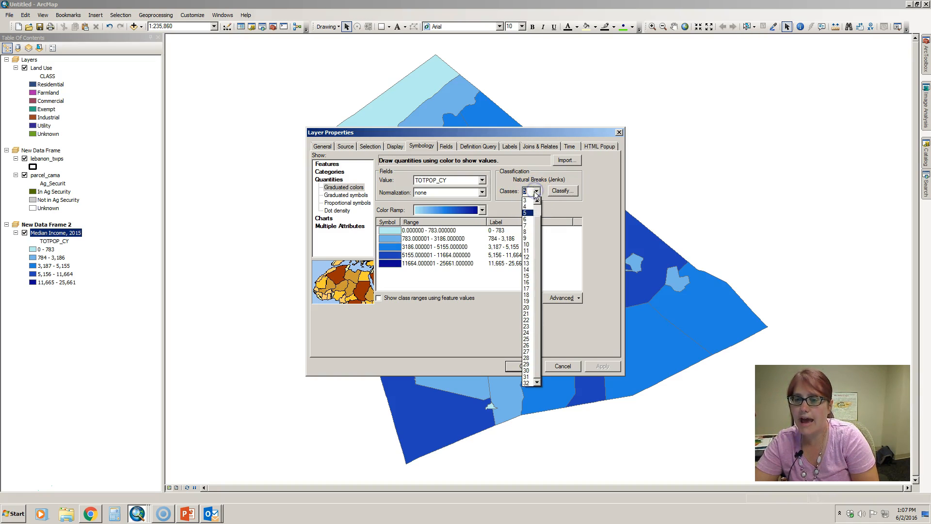
pyautogui.click(527, 238)
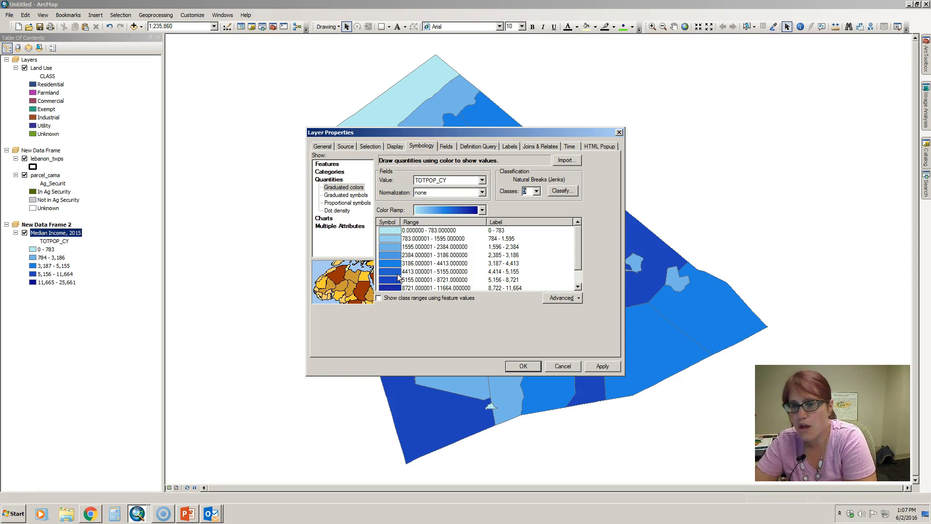
pyautogui.click(536, 191)
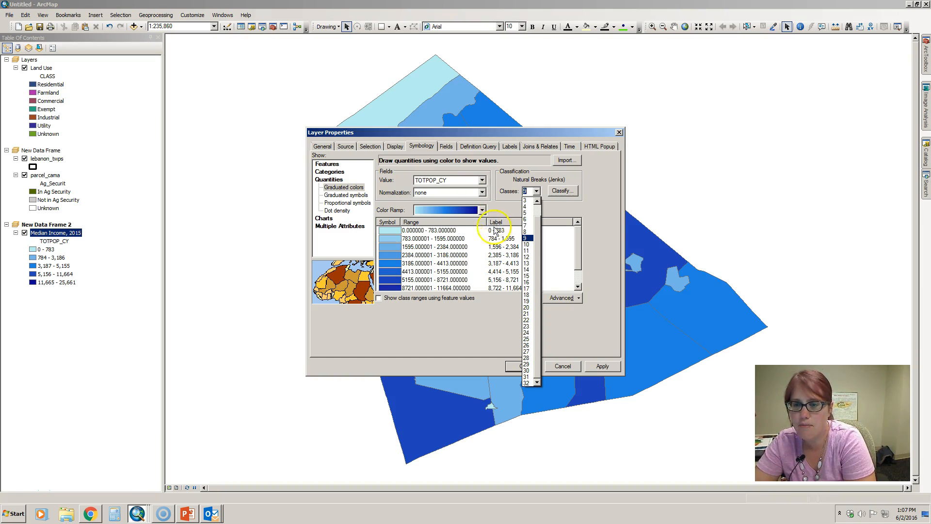
pyautogui.click(528, 213)
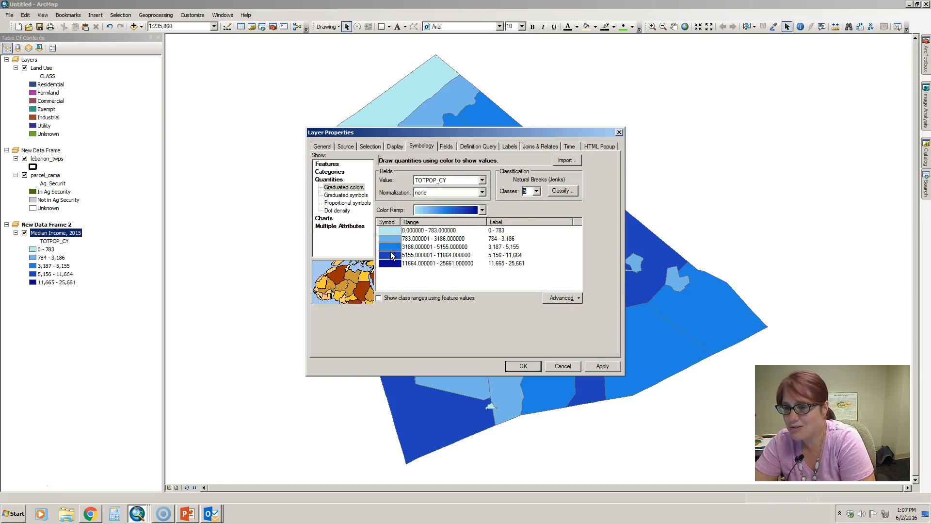
# - Look through the color ramps available for the graduated colors, keeping the blue ramp
pyautogui.click(482, 210)
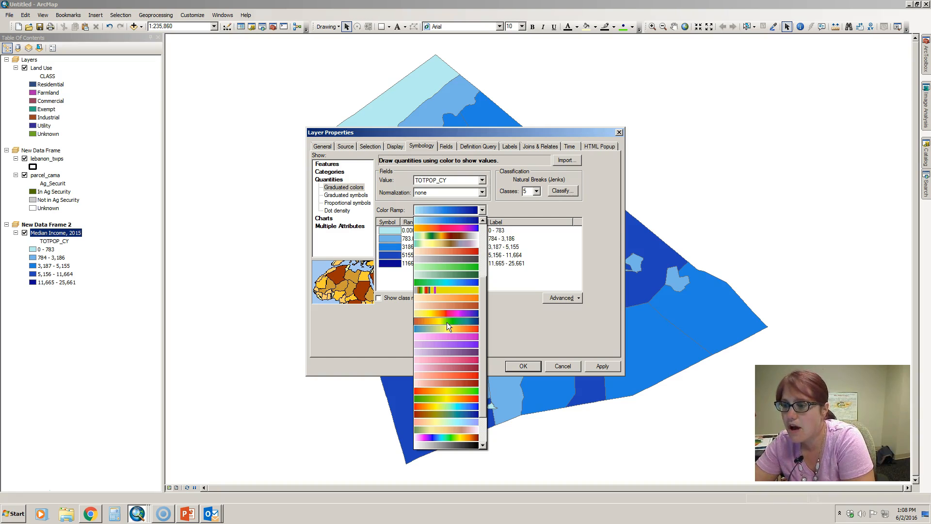
pyautogui.click(520, 322)
pyautogui.click(433, 319)
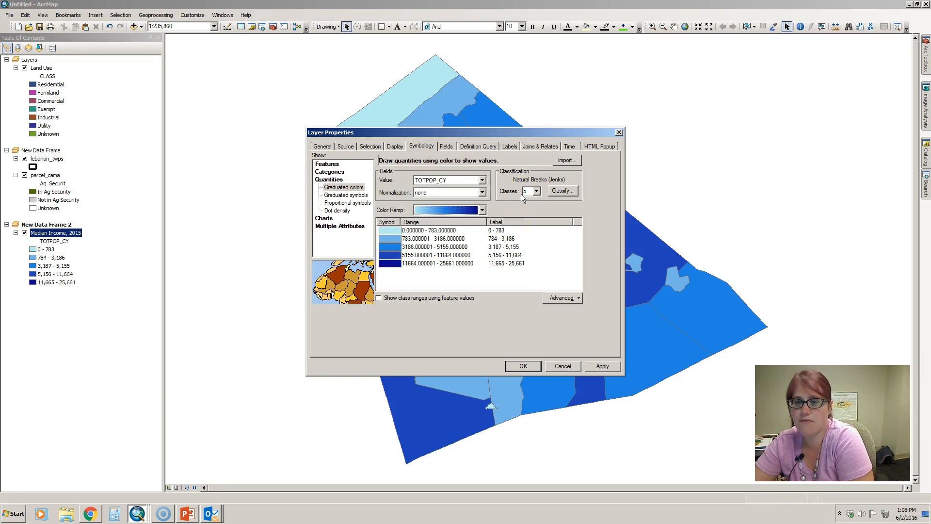
# - Examine the classification statistics and the available classification methods for TOTPOP_CY, and close the classification settings without changes
pyautogui.click(564, 191)
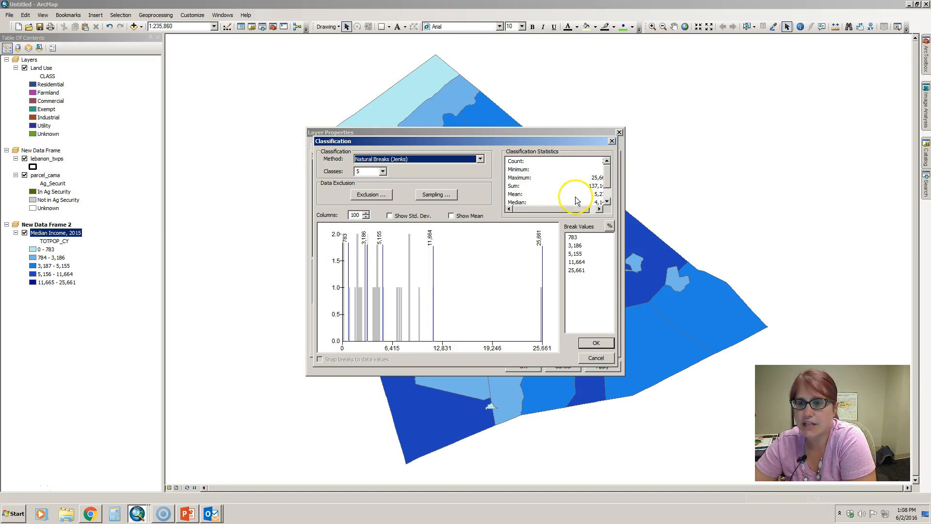
pyautogui.click(580, 209)
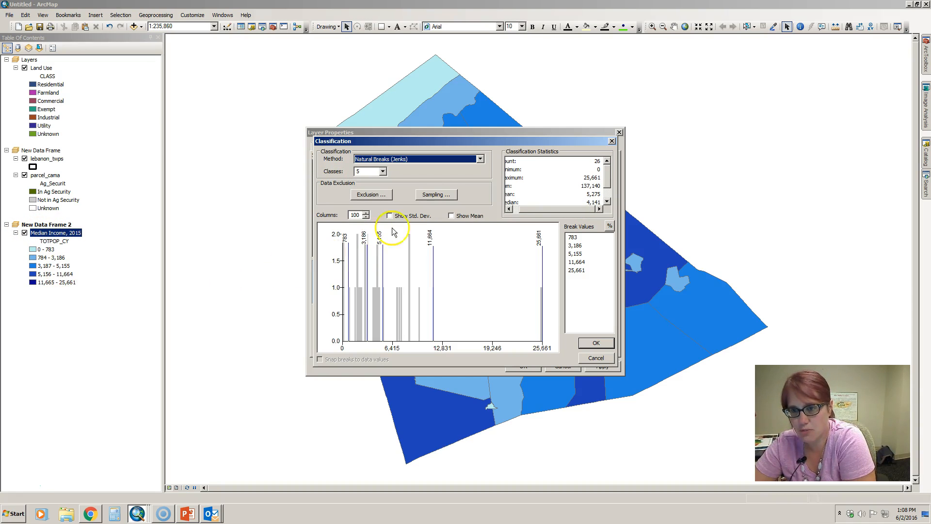
pyautogui.click(509, 208)
pyautogui.moveTo(534, 209); pyautogui.dragTo(552, 204)
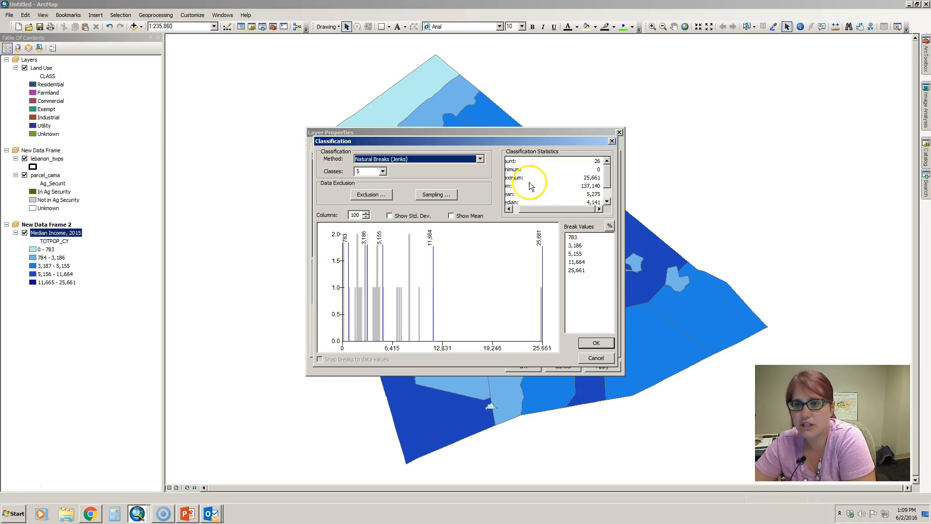
pyautogui.moveTo(571, 209); pyautogui.dragTo(534, 188)
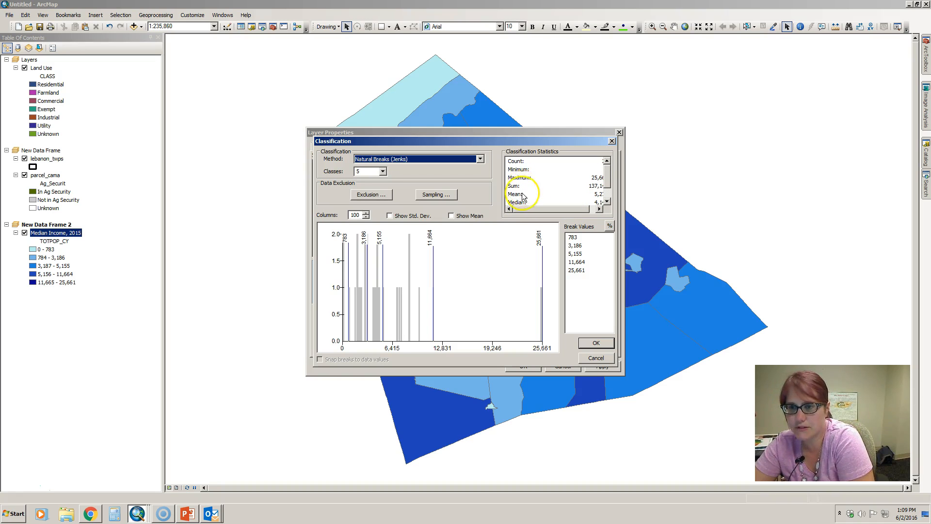
pyautogui.click(514, 186)
pyautogui.moveTo(528, 208)
pyautogui.mouseDown()
pyautogui.moveTo(551, 209)
pyautogui.moveTo(522, 196)
pyautogui.mouseUp()
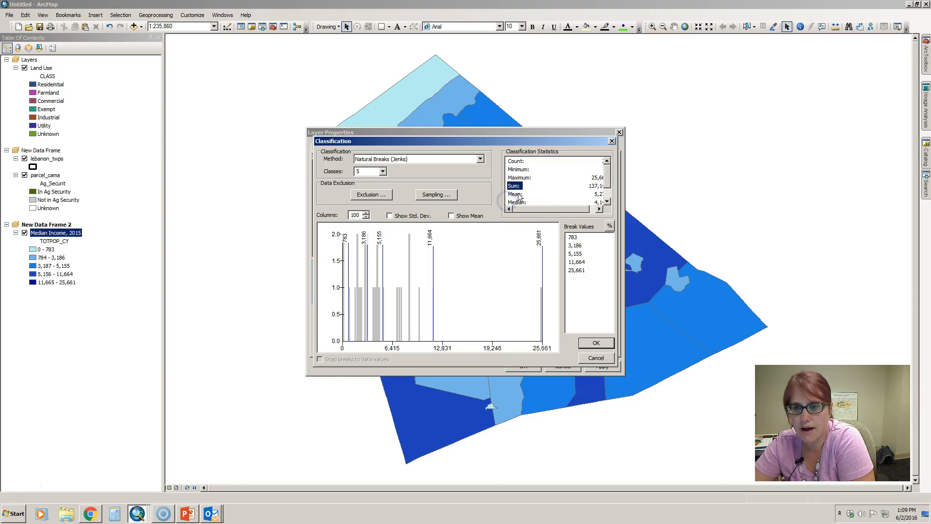
pyautogui.moveTo(573, 208); pyautogui.dragTo(593, 190)
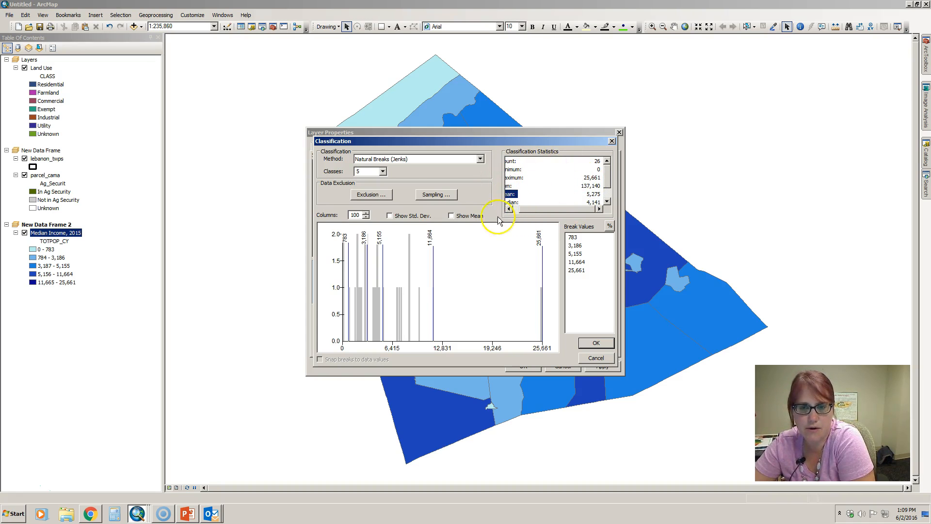
pyautogui.click(401, 159)
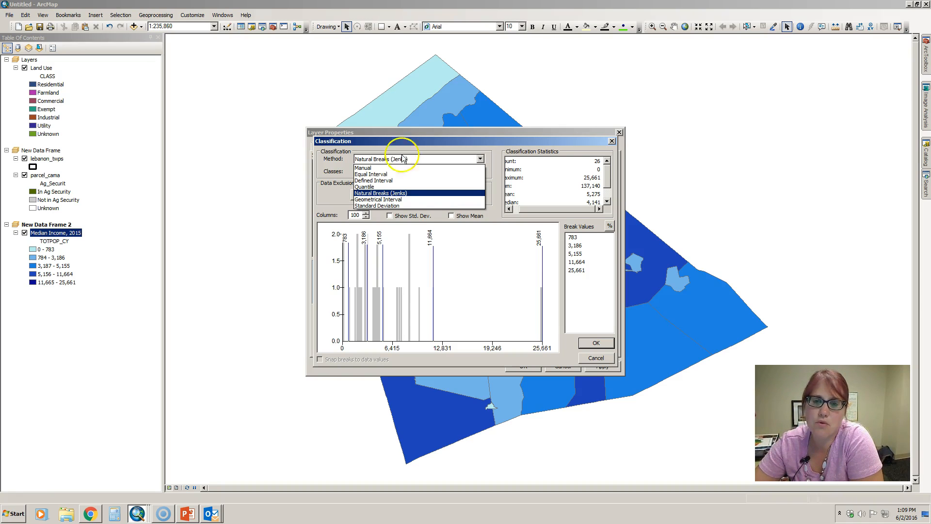
pyautogui.click(402, 140)
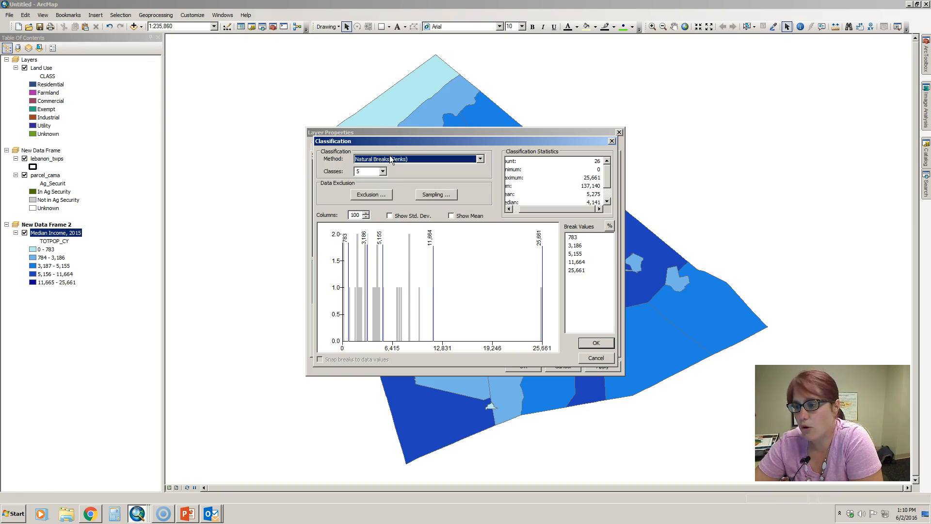
pyautogui.click(358, 201)
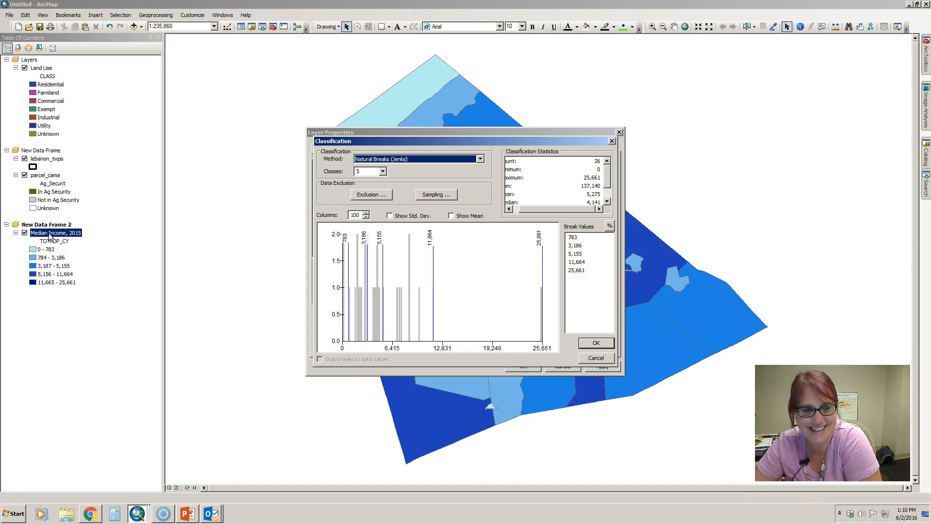
pyautogui.click(591, 362)
# - Replace "Median Income" in the layer name so it reads "Population, 2015", apply it, and return to the symbology settings
pyautogui.click(323, 146)
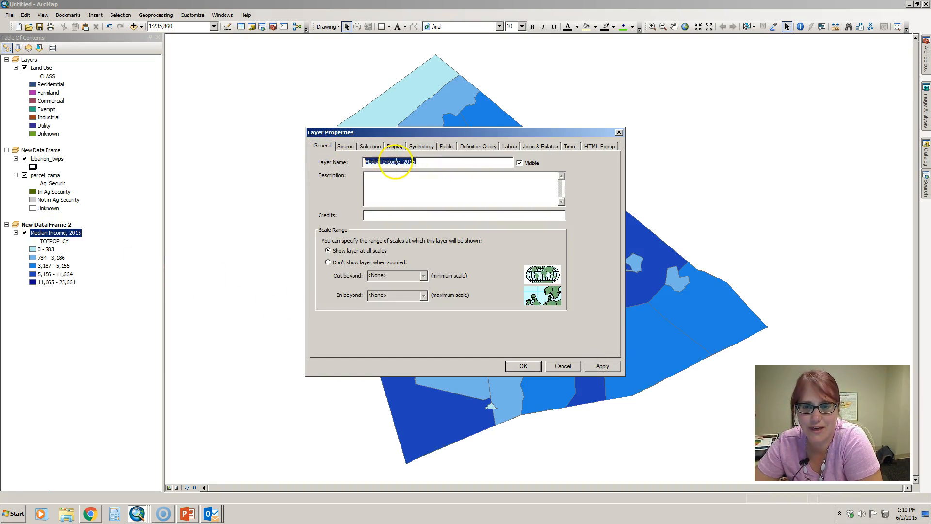
pyautogui.moveTo(401, 162); pyautogui.dragTo(266, 149)
pyautogui.write('Population,')
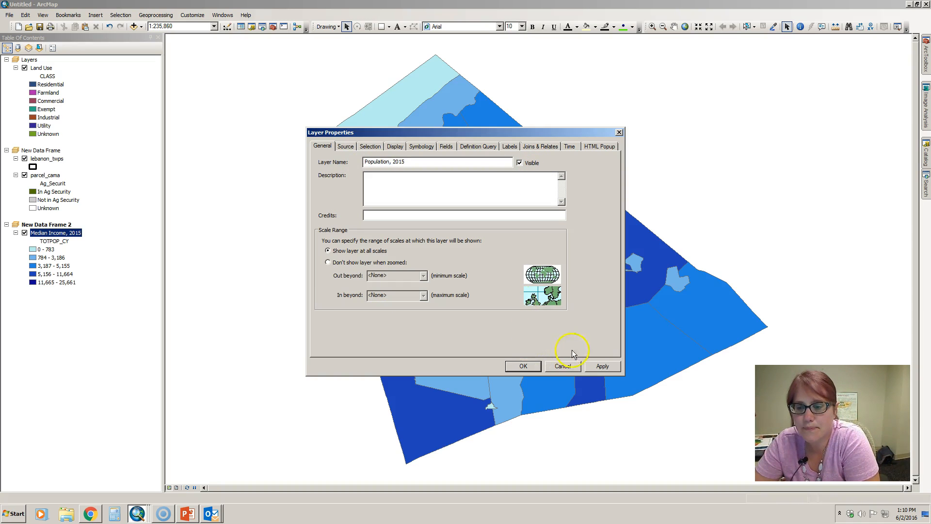
pyautogui.click(596, 366)
pyautogui.click(421, 146)
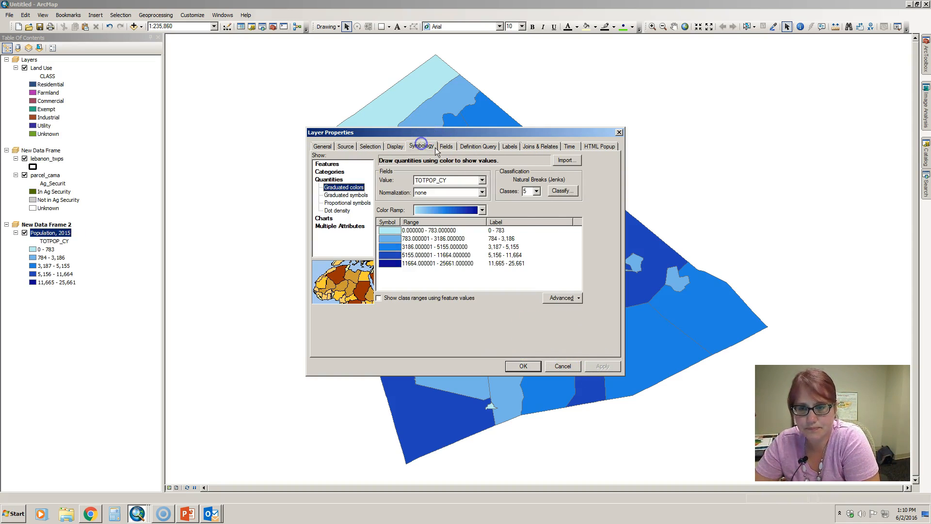
# - Open the population layer's classification and manually set its two highest break values to 26,000 and 12,000
pyautogui.click(563, 190)
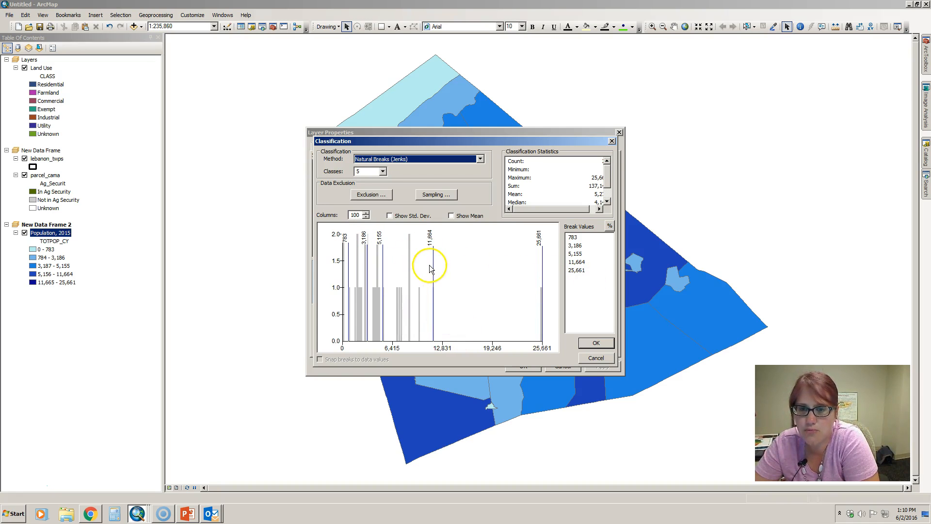
pyautogui.moveTo(433, 267)
pyautogui.mouseDown()
pyautogui.moveTo(443, 267)
pyautogui.moveTo(434, 264)
pyautogui.mouseUp()
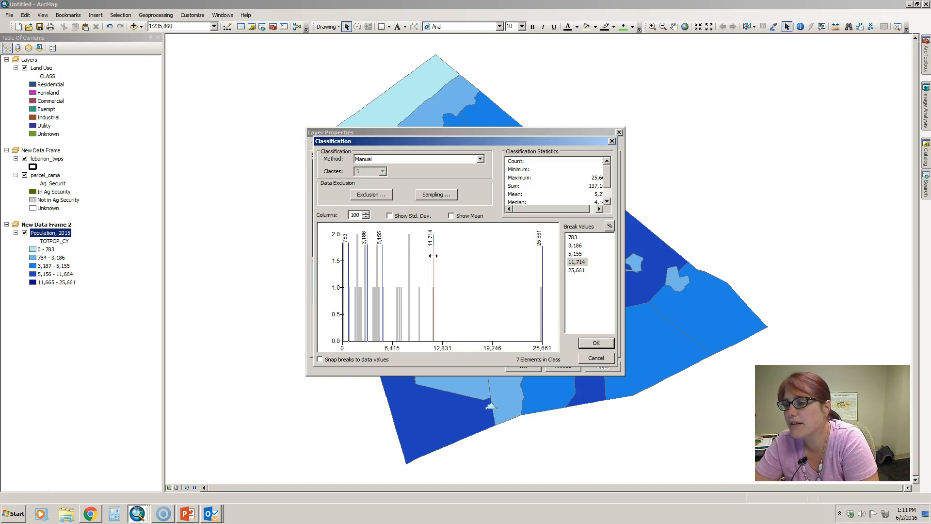
pyautogui.click(578, 271)
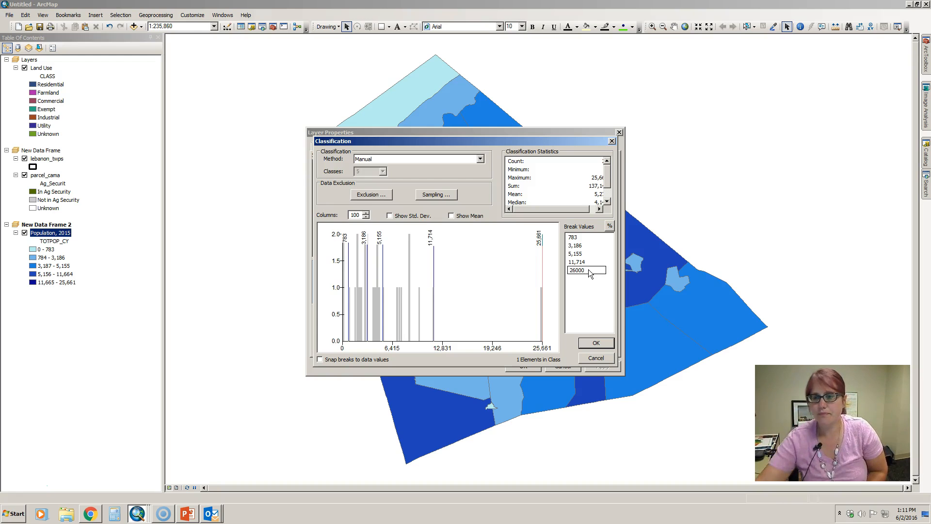
pyautogui.click(578, 262)
pyautogui.click(579, 263)
pyautogui.write('12,000')
pyautogui.press('Return')
# - Set the third break value to 5,000 and the second to 3,000
pyautogui.doubleClick(580, 254)
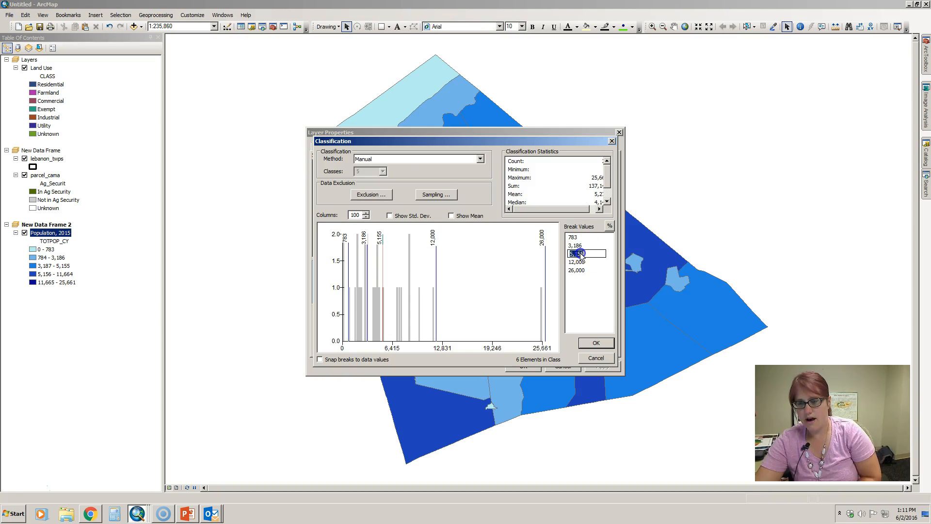
pyautogui.write('5000')
pyautogui.press('Return')
pyautogui.doubleClick(575, 246)
pyautogui.write('3,000')
pyautogui.press('Return')
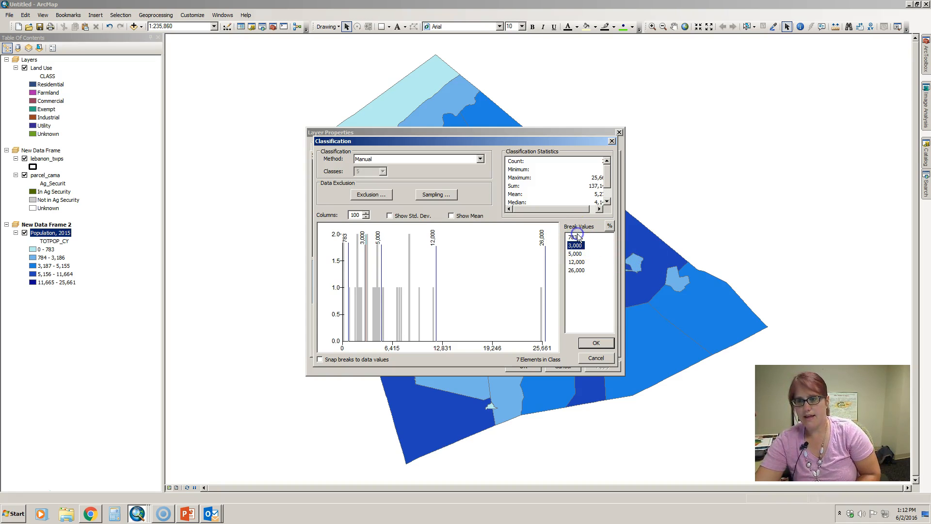
# - Set the lowest break value to 1,000, apply the manual classification to the population layer and close its properties
pyautogui.doubleClick(576, 237)
pyautogui.write('1')
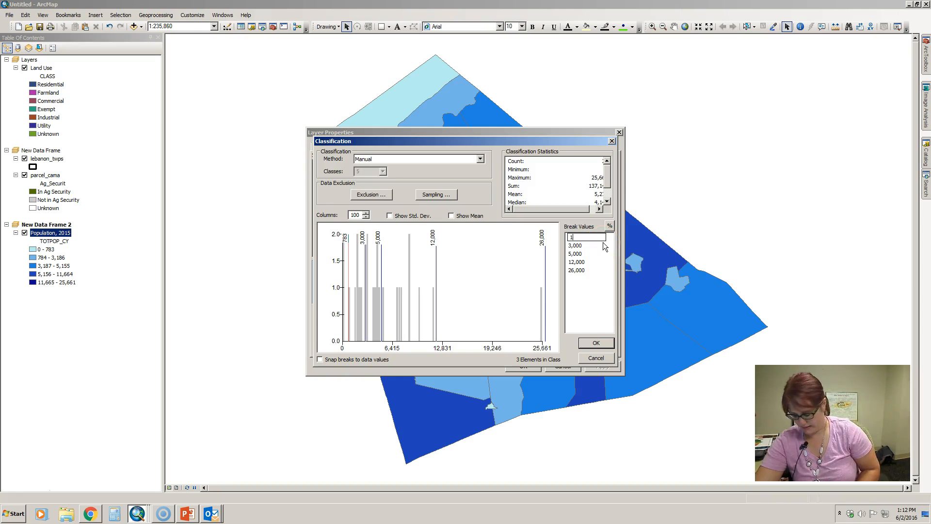
pyautogui.write('000')
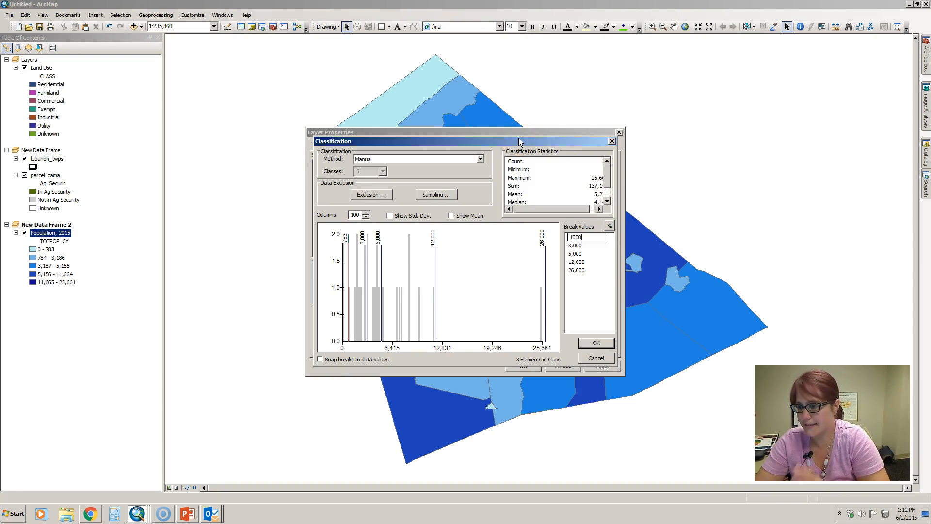
pyautogui.click(433, 258)
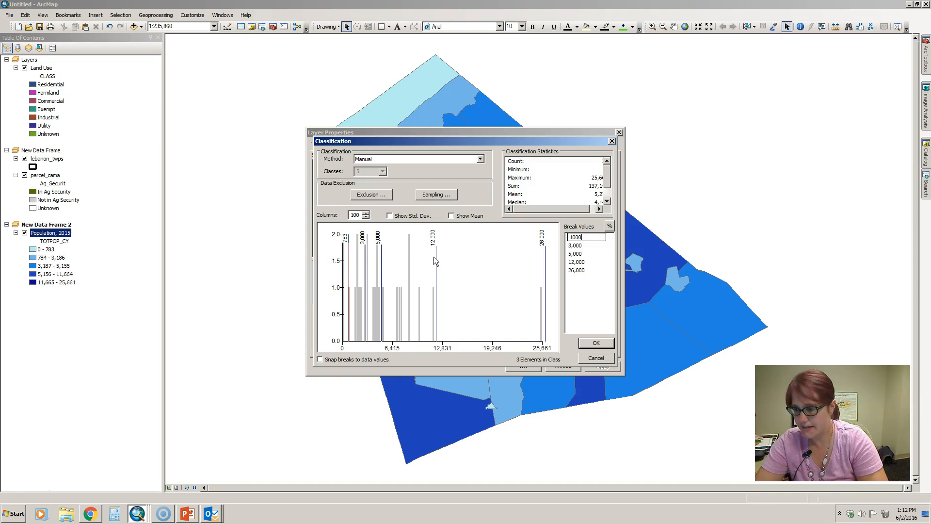
pyautogui.click(597, 343)
pyautogui.click(600, 368)
pyautogui.moveTo(504, 133); pyautogui.dragTo(614, 136)
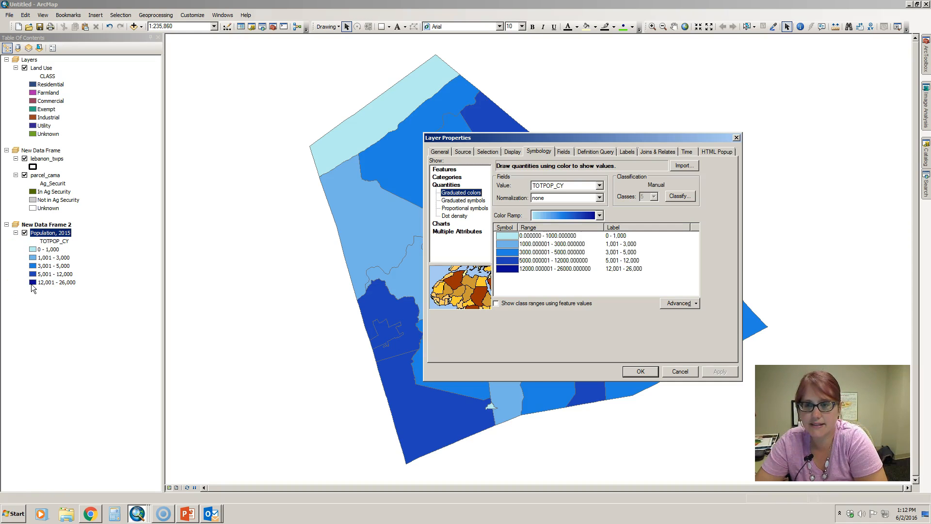
pyautogui.click(679, 372)
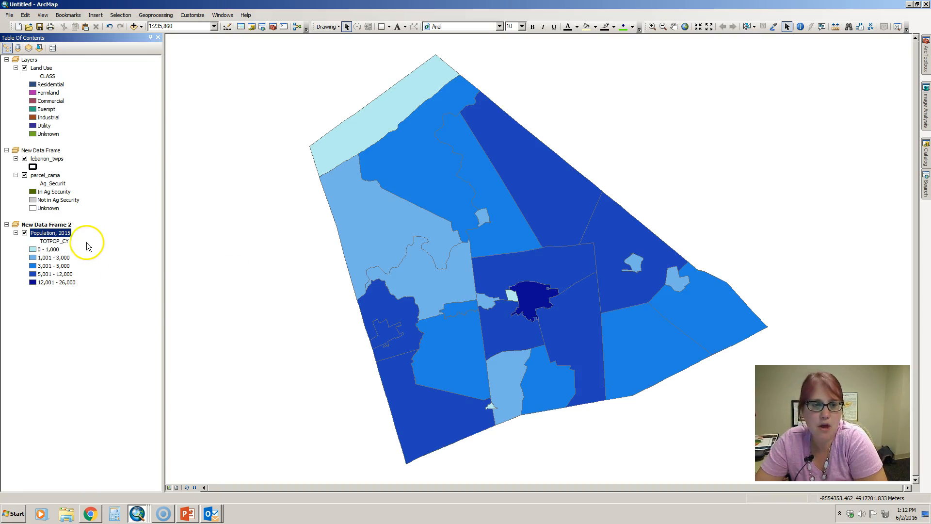
# - Label the Population, 2015 layer's features with the MUNICIPAL1 field in bold 8-point Arial
pyautogui.doubleClick(58, 233)
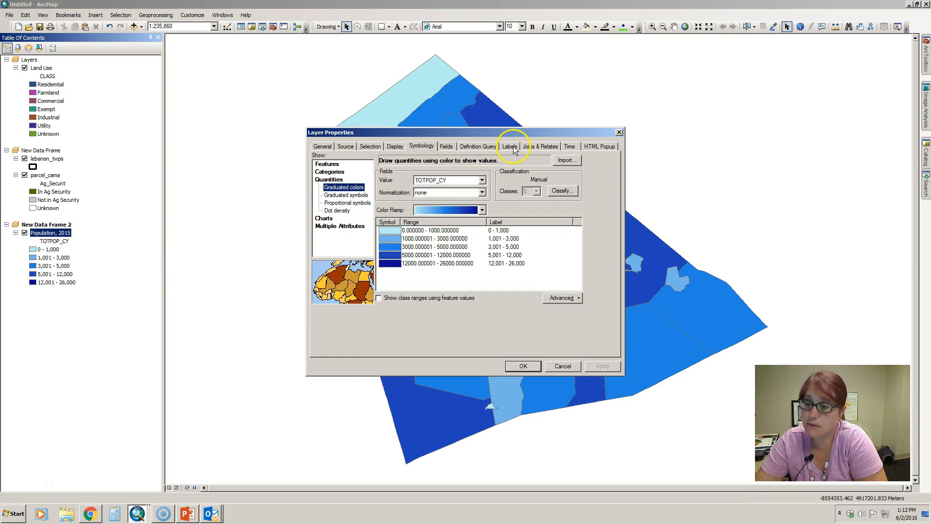
pyautogui.click(511, 146)
pyautogui.click(361, 160)
pyautogui.click(405, 224)
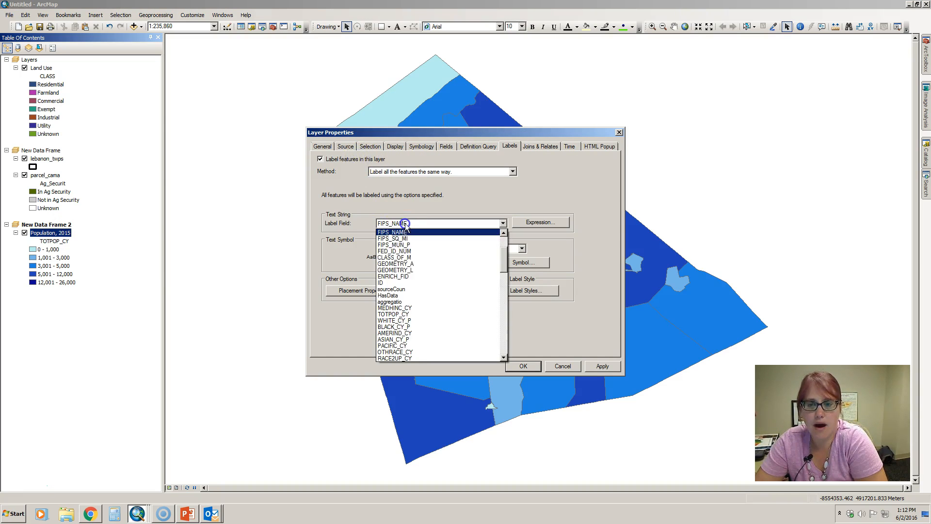
pyautogui.scroll(2, 415, 261)
pyautogui.click(413, 256)
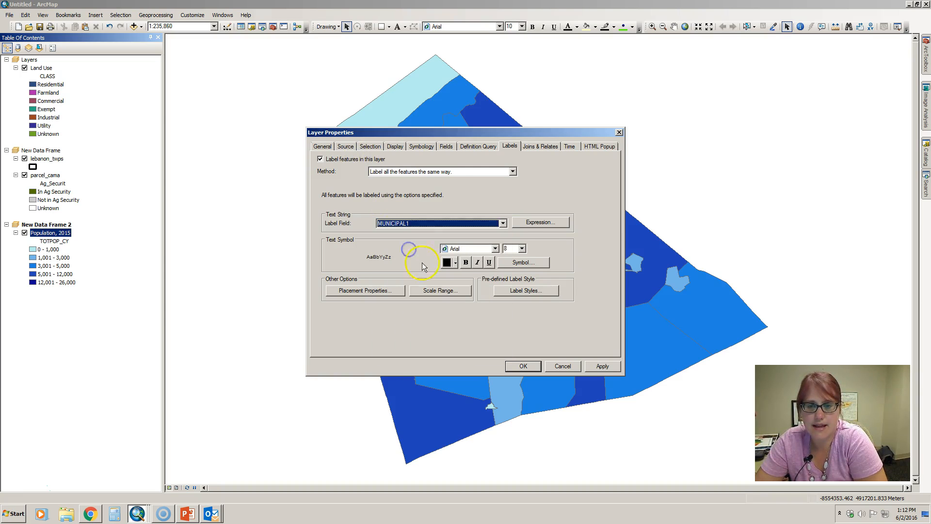
pyautogui.click(464, 263)
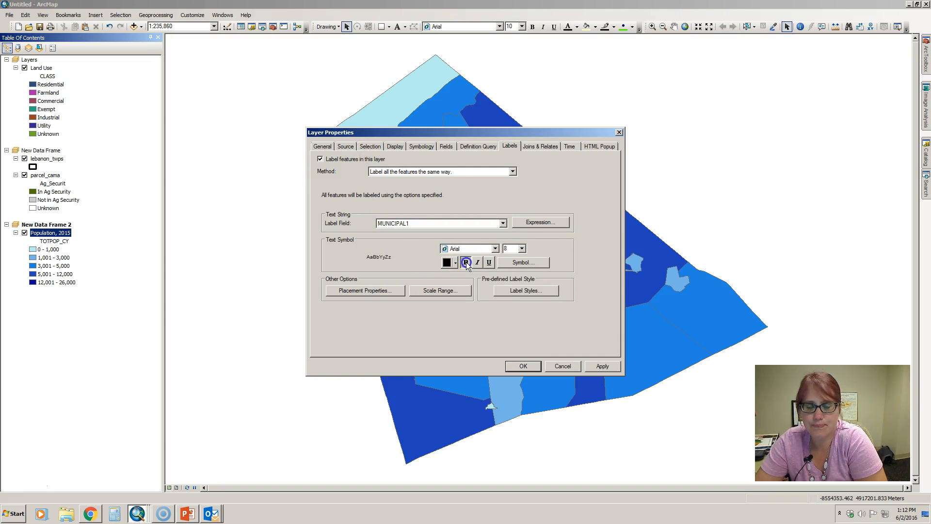
pyautogui.click(524, 367)
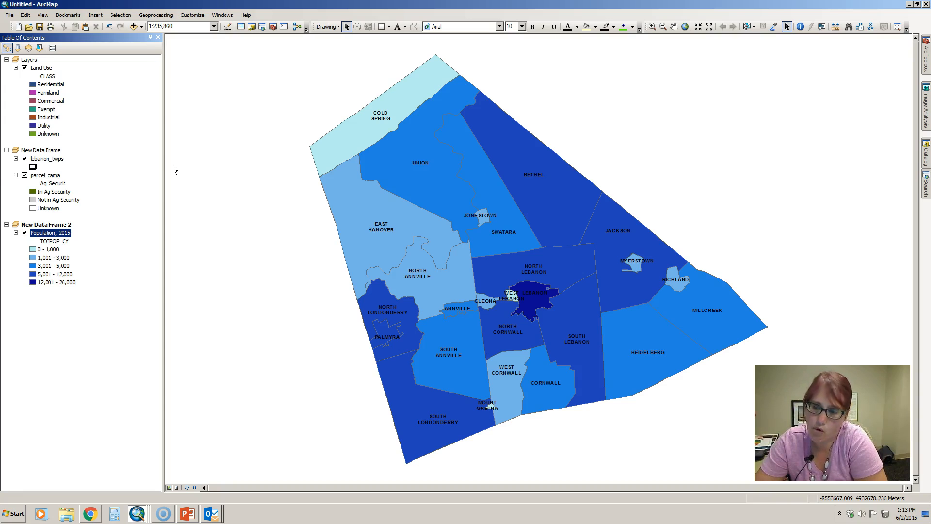
pyautogui.click(217, 153)
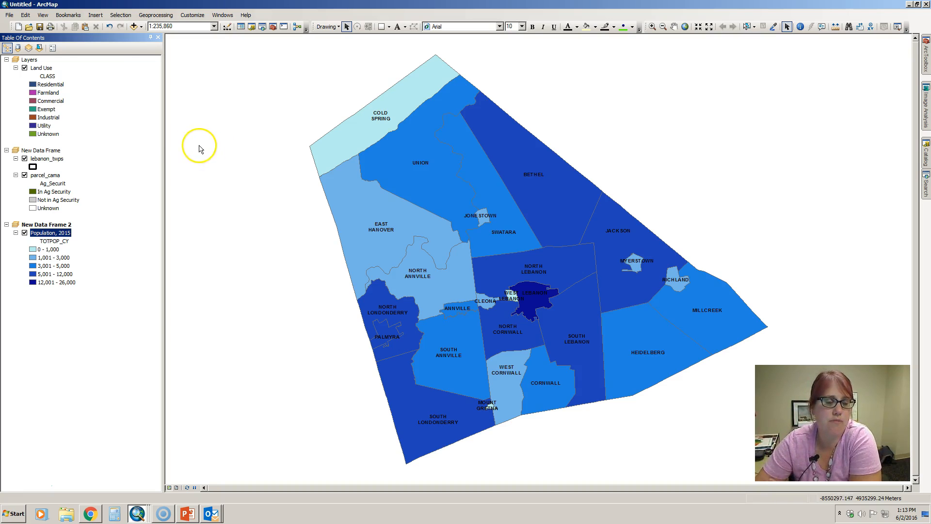
# - Insert another data frame and copy the parcel_cama layer into it from New Data Frame
pyautogui.click(95, 16)
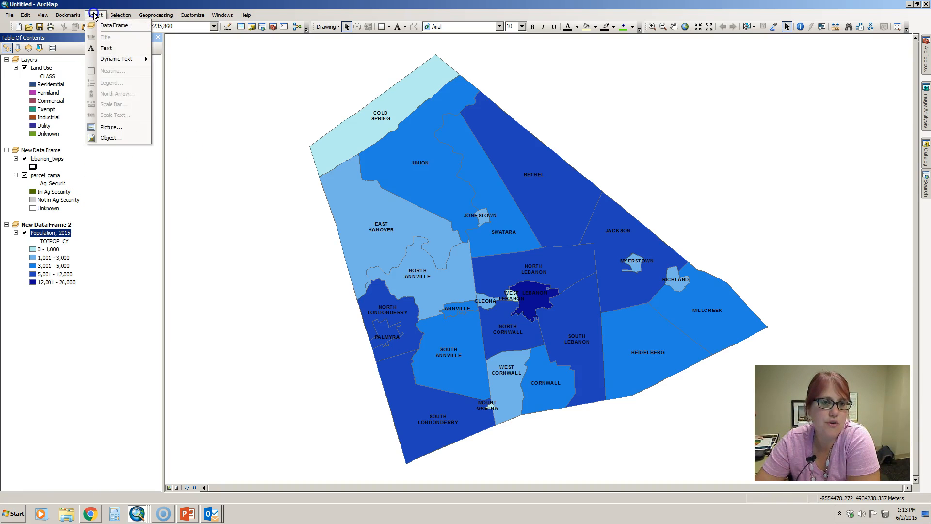
pyautogui.click(96, 23)
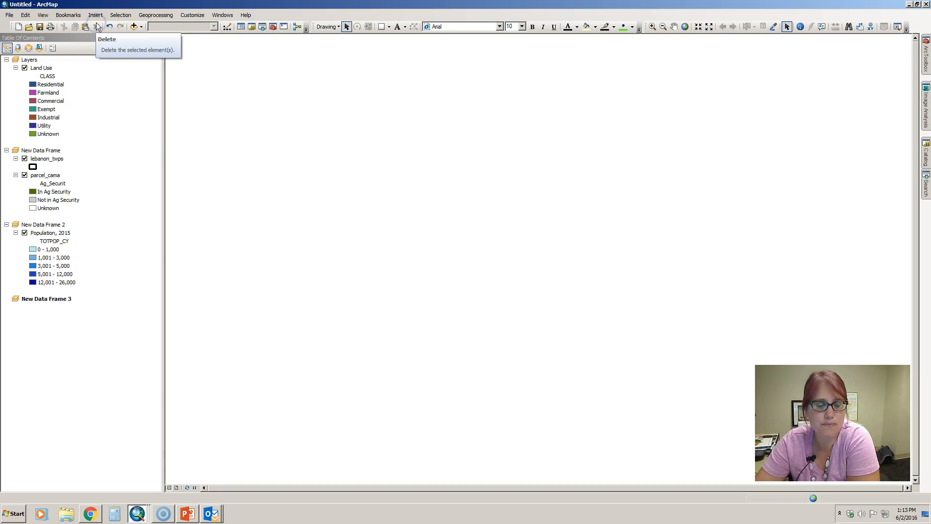
pyautogui.click(51, 176)
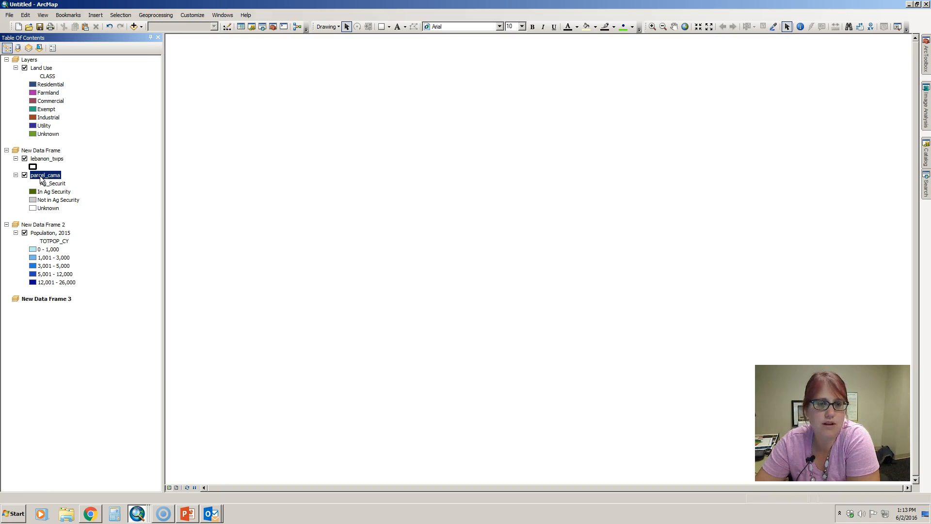
pyautogui.moveTo(41, 178)
pyautogui.mouseDown()
pyautogui.moveTo(42, 306)
pyautogui.moveTo(55, 308)
pyautogui.mouseUp()
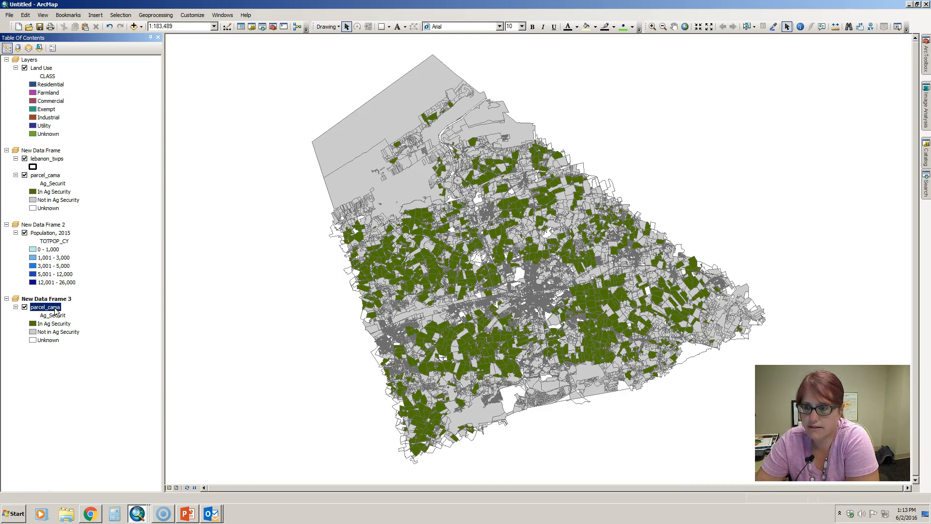
# - Examine the TOTAL_ASSE column in the copied parcel_cama layer's attribute table and close the table
pyautogui.doubleClick(55, 311)
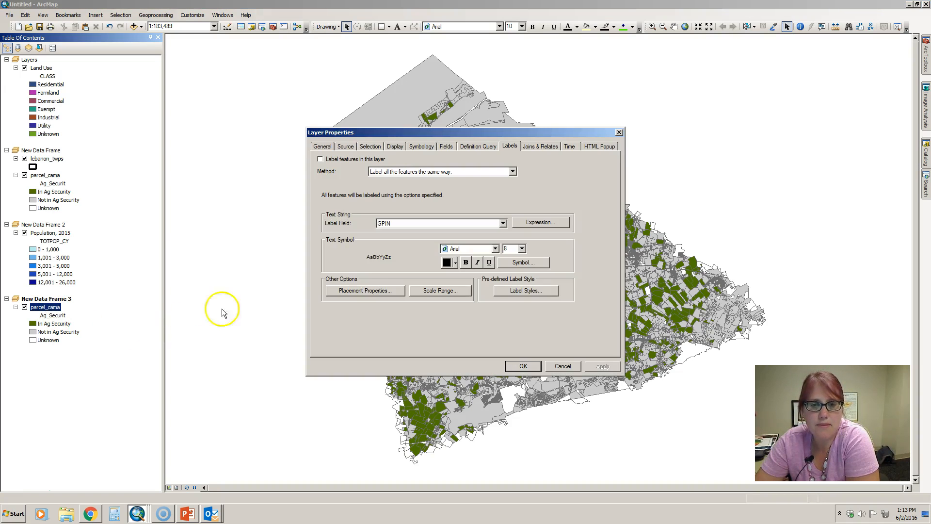
pyautogui.click(514, 366)
pyautogui.click(47, 306)
pyautogui.rightClick(47, 307)
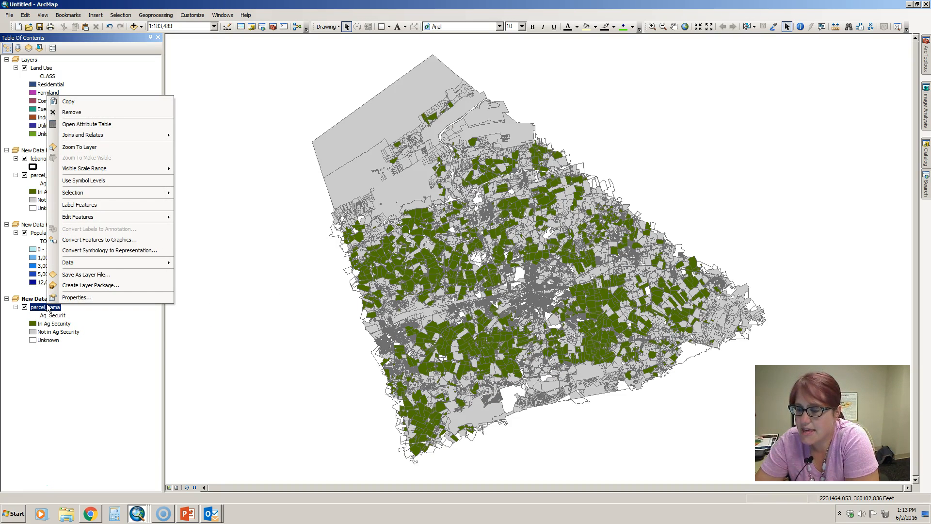
pyautogui.click(120, 124)
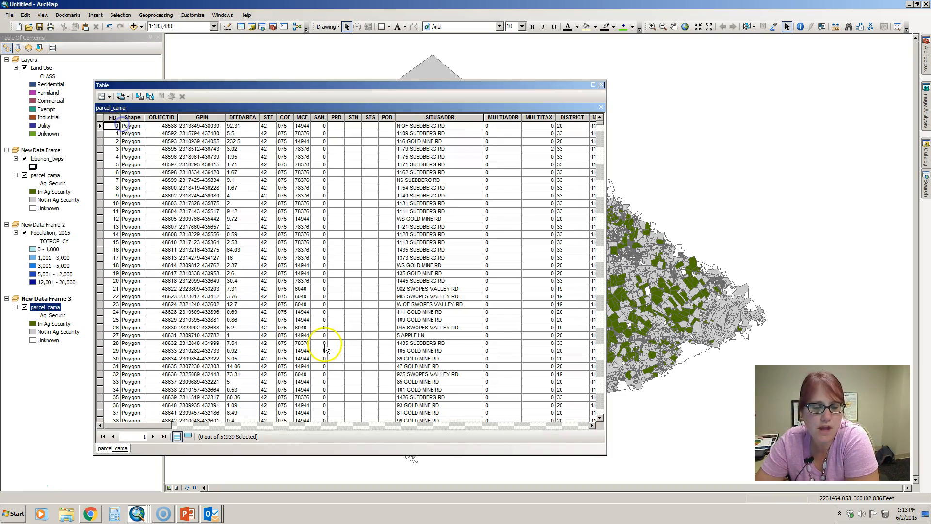
pyautogui.moveTo(165, 427); pyautogui.dragTo(502, 418)
pyautogui.click(493, 117)
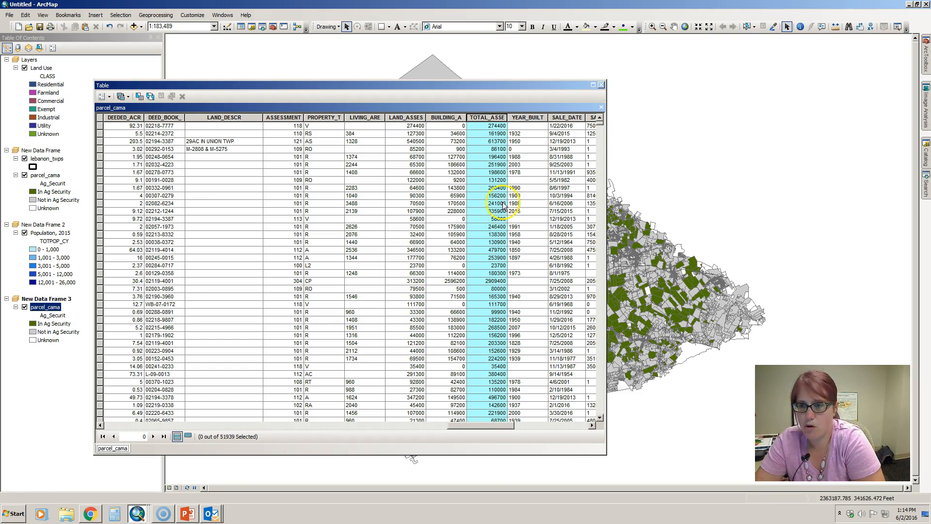
pyautogui.click(601, 85)
# - Symbolize New Data Frame 3's parcel_cama layer by quantities with graduated colors on the TOTAL_ASSE field
pyautogui.click(49, 310)
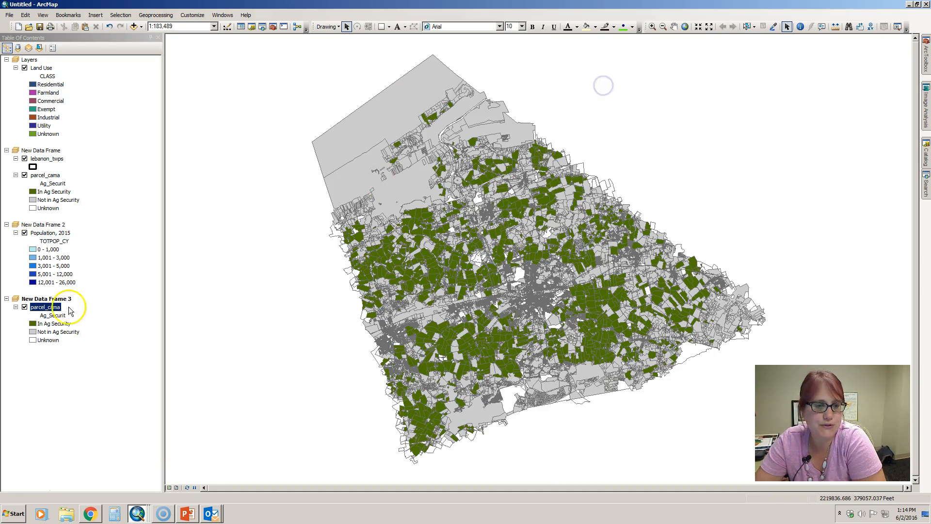
pyautogui.doubleClick(49, 310)
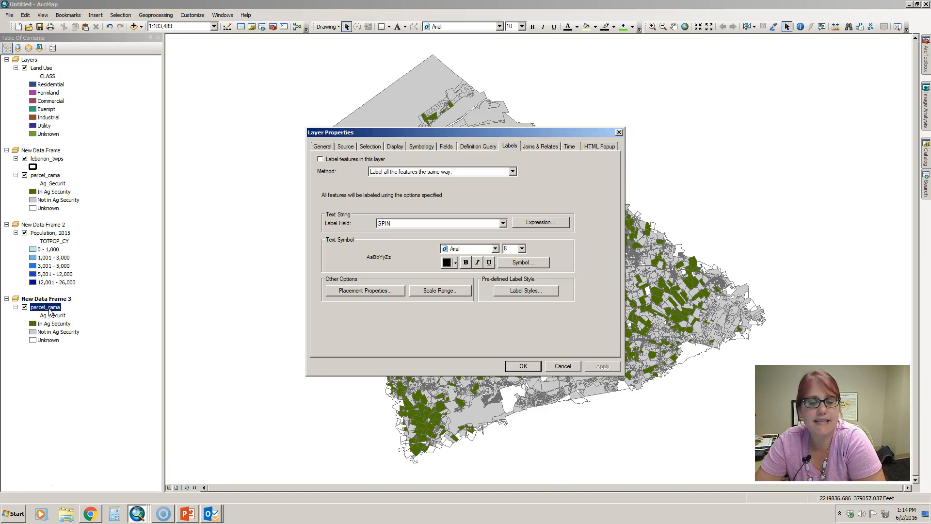
pyautogui.click(420, 146)
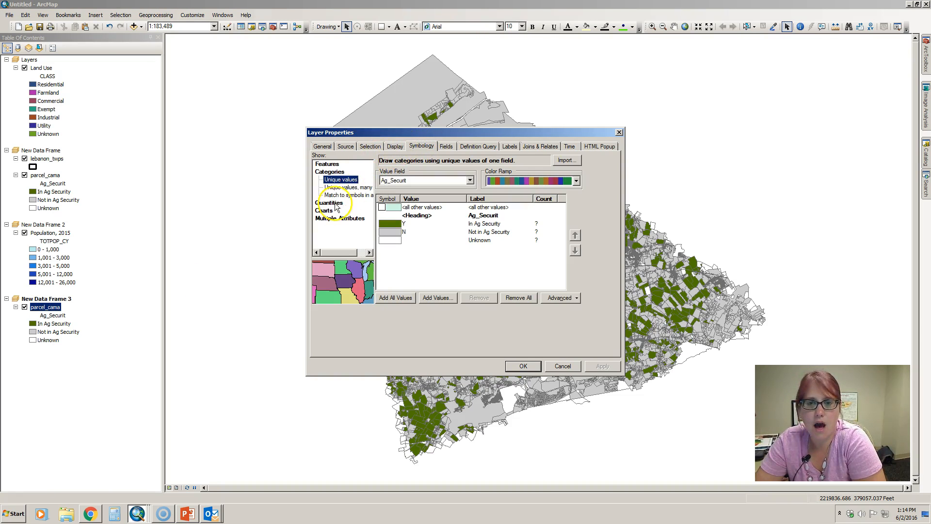
pyautogui.click(330, 204)
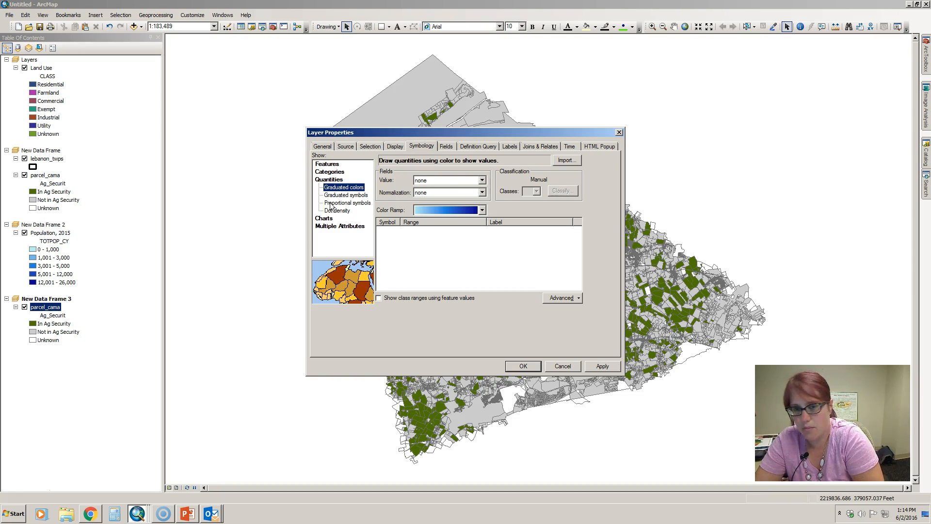
pyautogui.click(427, 180)
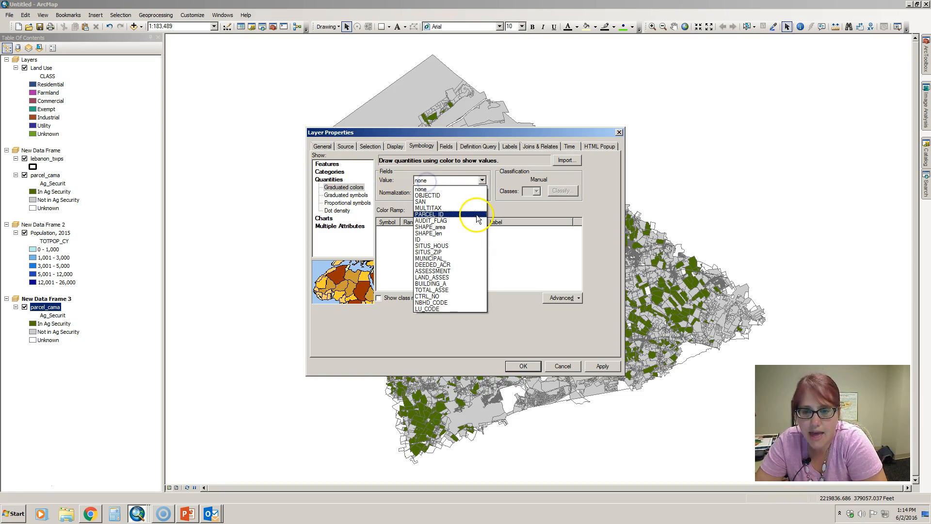
pyautogui.click(447, 289)
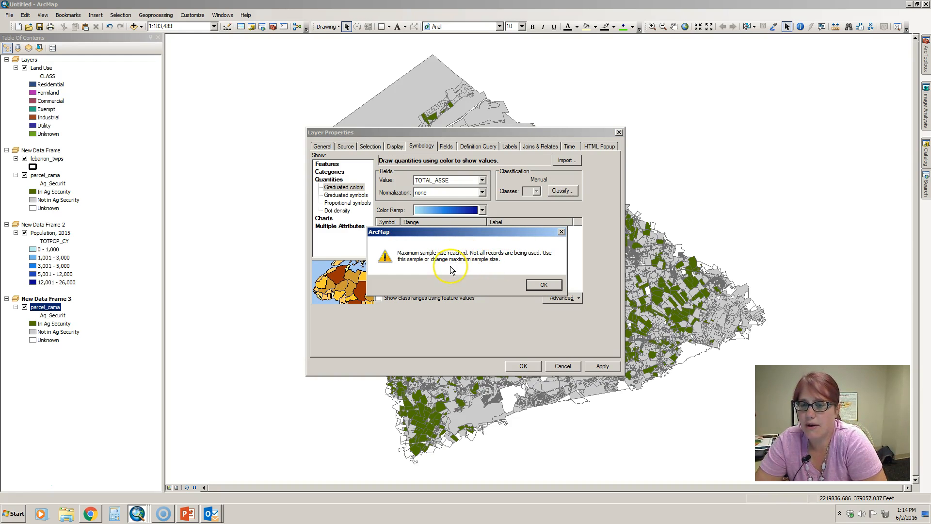
pyautogui.click(556, 287)
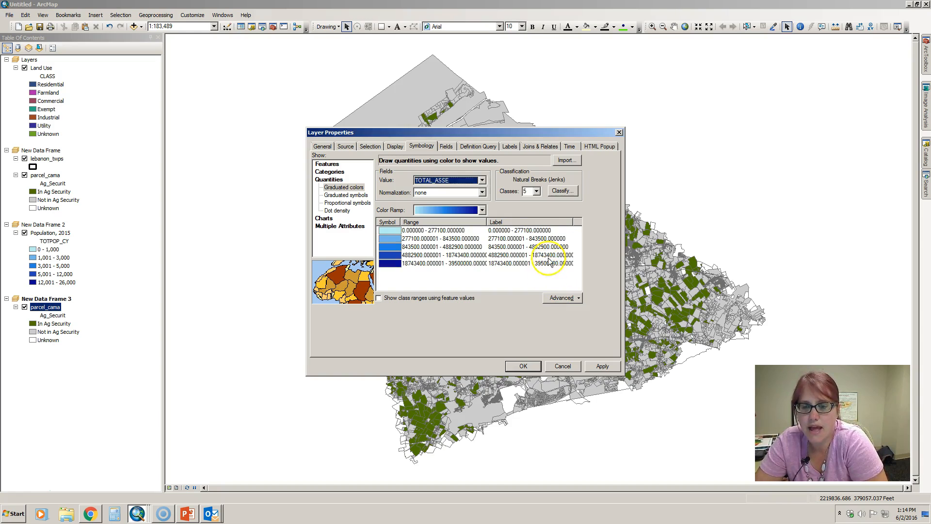
# - Raise the maximum sample size for the TOTAL_ASSE classification to 1000000
pyautogui.click(562, 192)
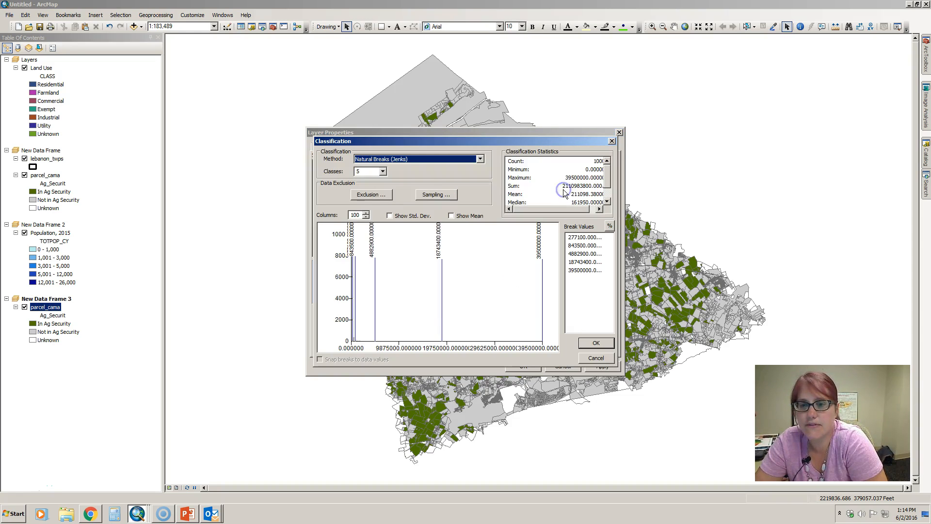
pyautogui.click(434, 195)
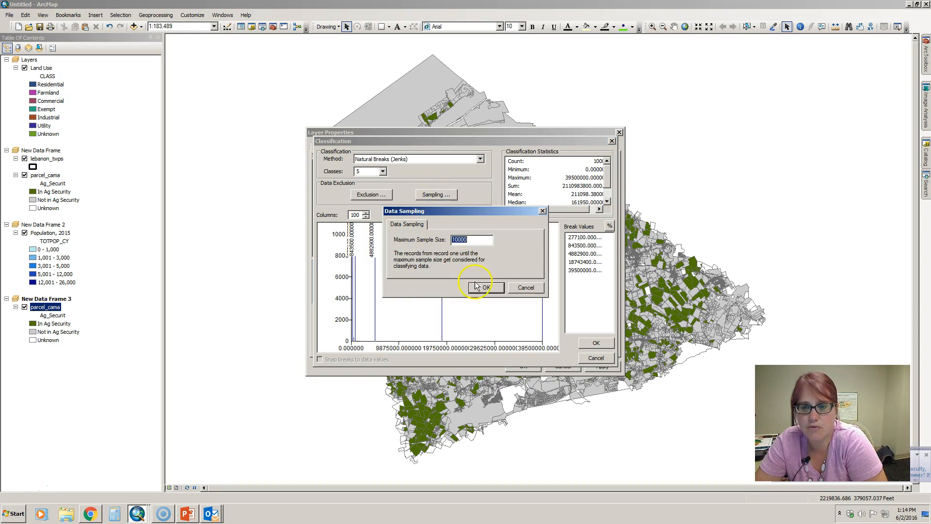
pyautogui.click(477, 241)
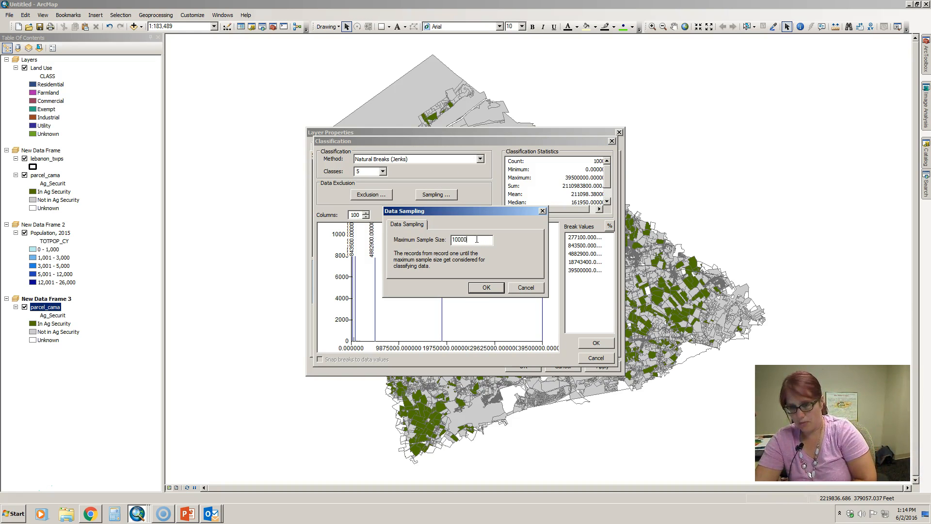
pyautogui.click(483, 288)
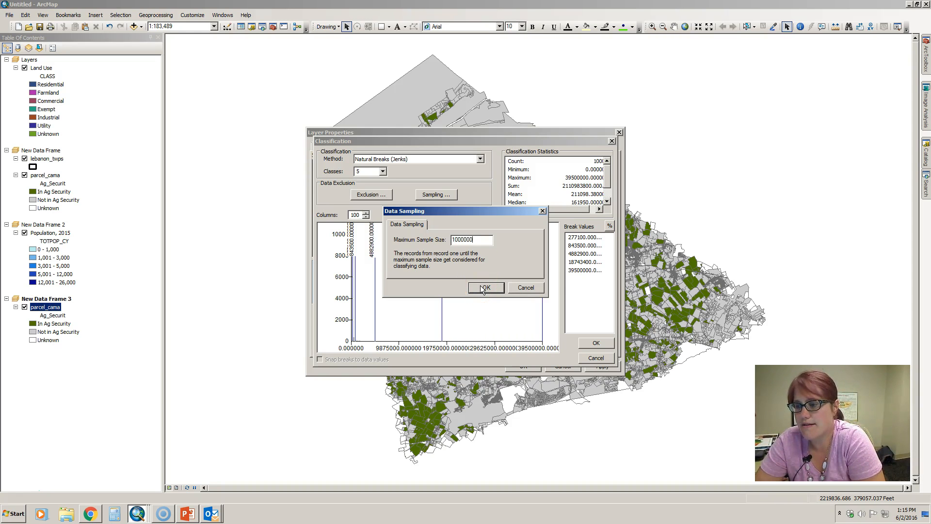
# - Accept the 1000000 maximum sample size and divide the TOTAL_ASSE values into 6 natural breaks classes
pyautogui.click(484, 288)
pyautogui.click(440, 224)
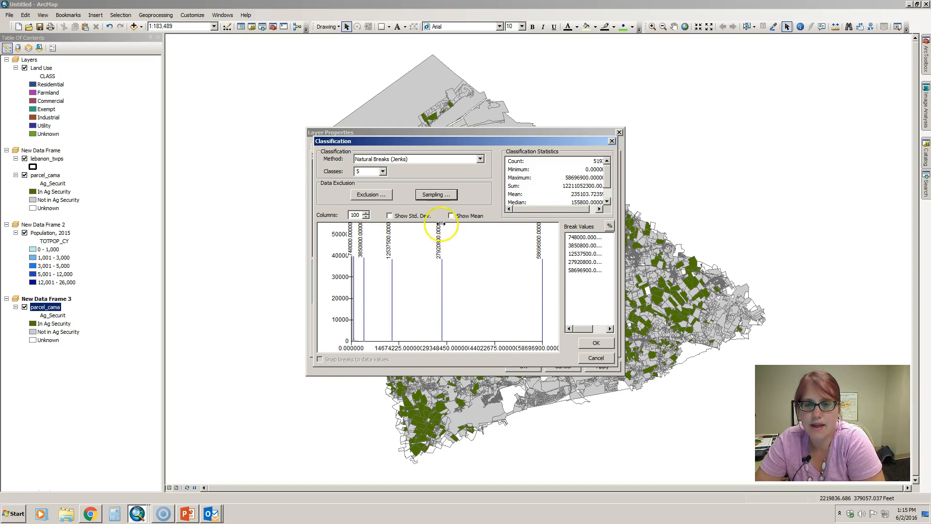
pyautogui.click(596, 358)
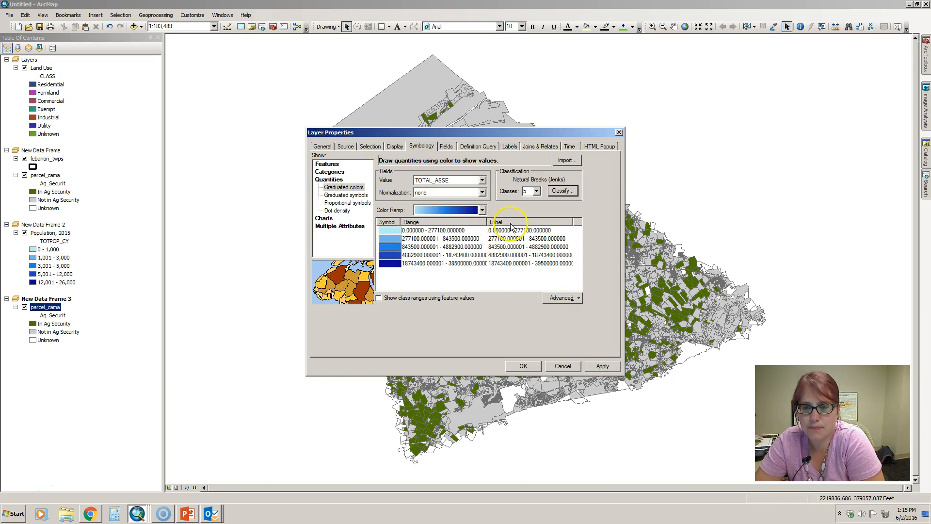
pyautogui.click(537, 192)
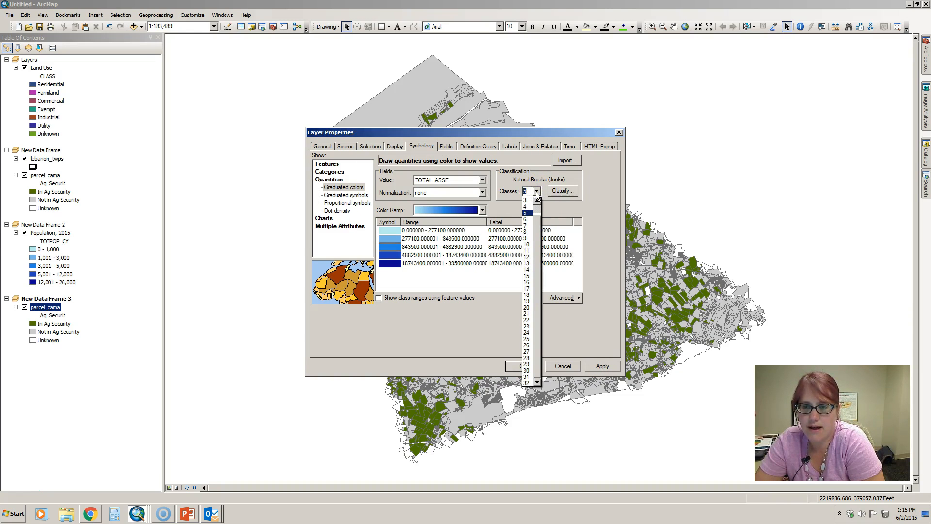
pyautogui.click(525, 219)
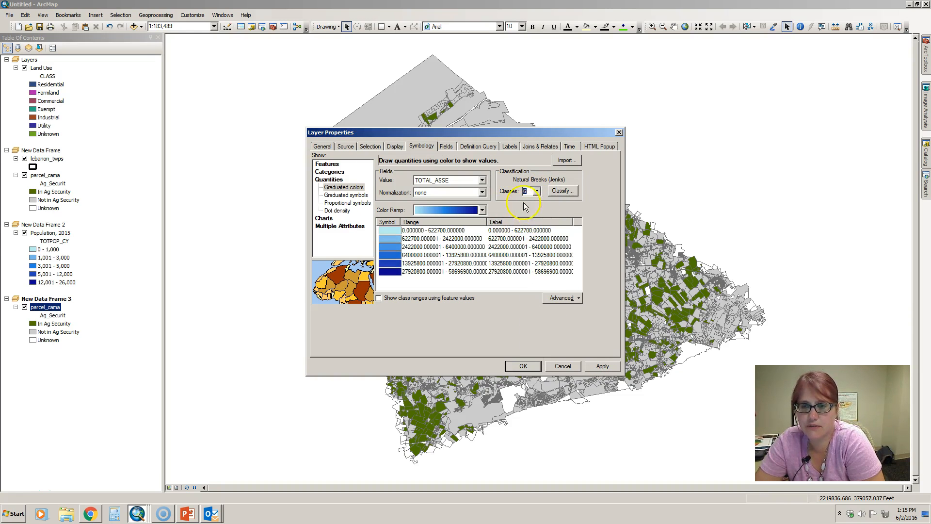
# - Apply a light-to-dark green color ramp to the TOTAL_ASSE classes
pyautogui.click(482, 210)
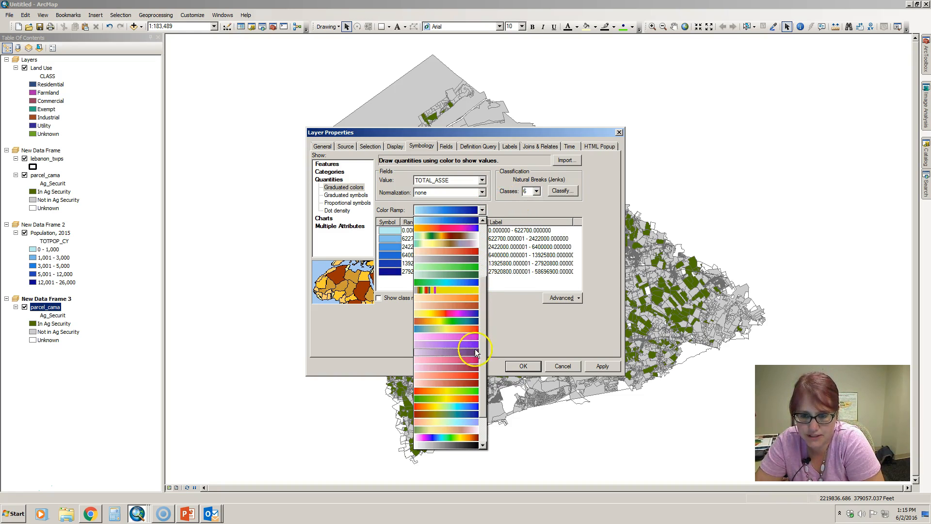
pyautogui.click(465, 382)
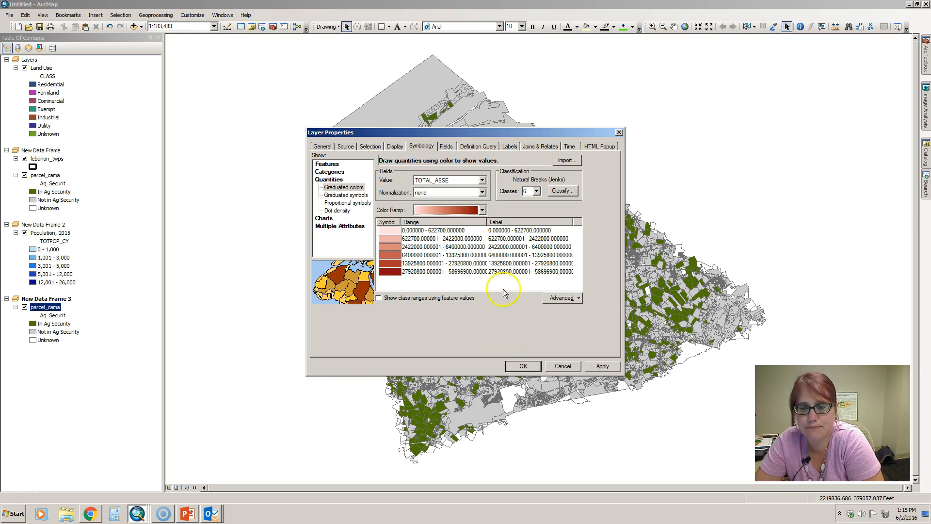
pyautogui.click(487, 213)
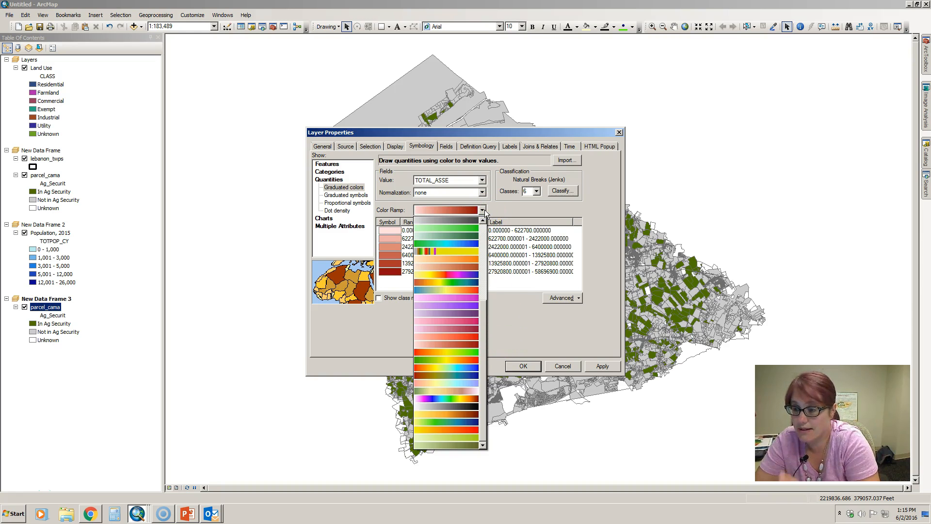
pyautogui.click(463, 236)
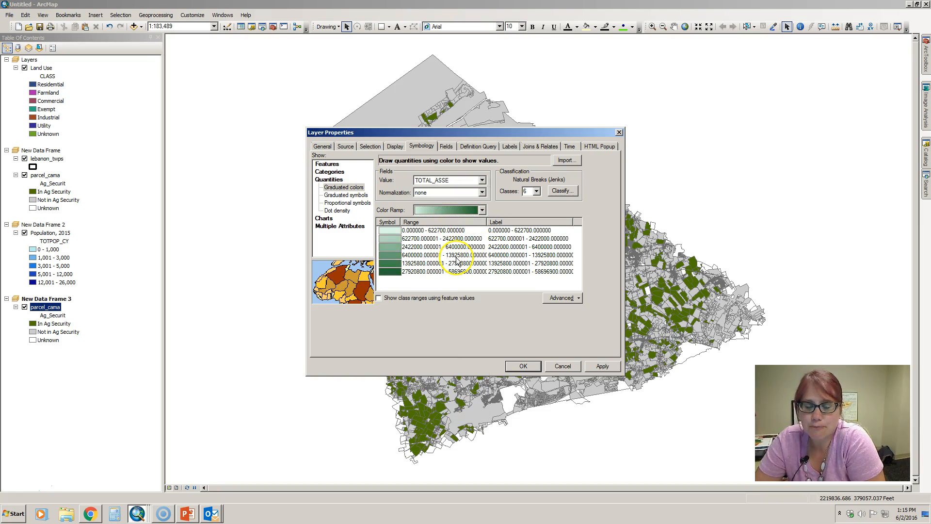
# - Format the TOTAL_ASSE class labels with 0 decimal places and thousands separators, and apply the symbology to the map
pyautogui.click(512, 223)
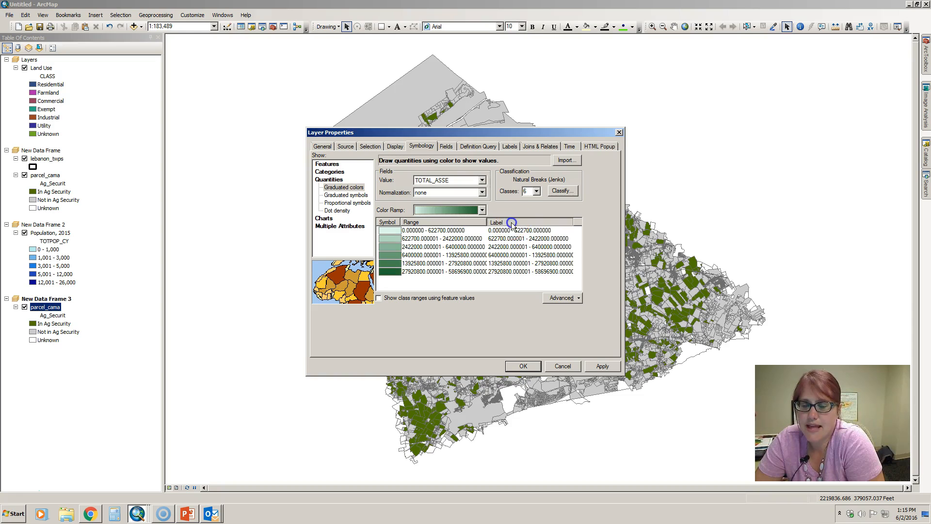
pyautogui.click(527, 237)
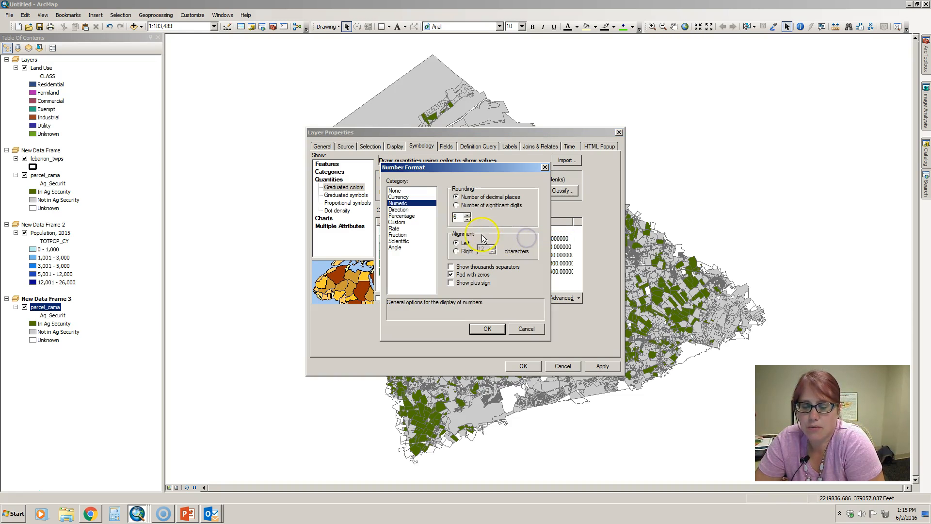
pyautogui.doubleClick(457, 216)
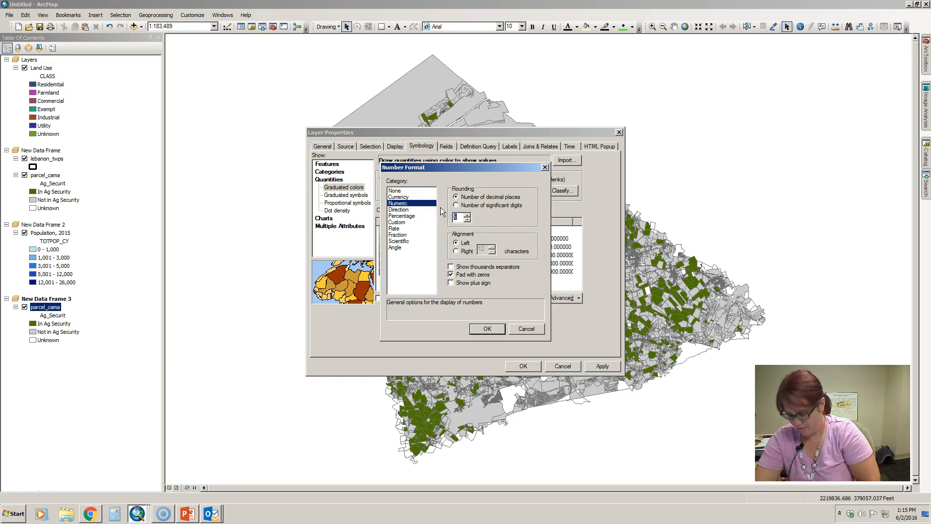
pyautogui.write('0')
pyautogui.click(451, 266)
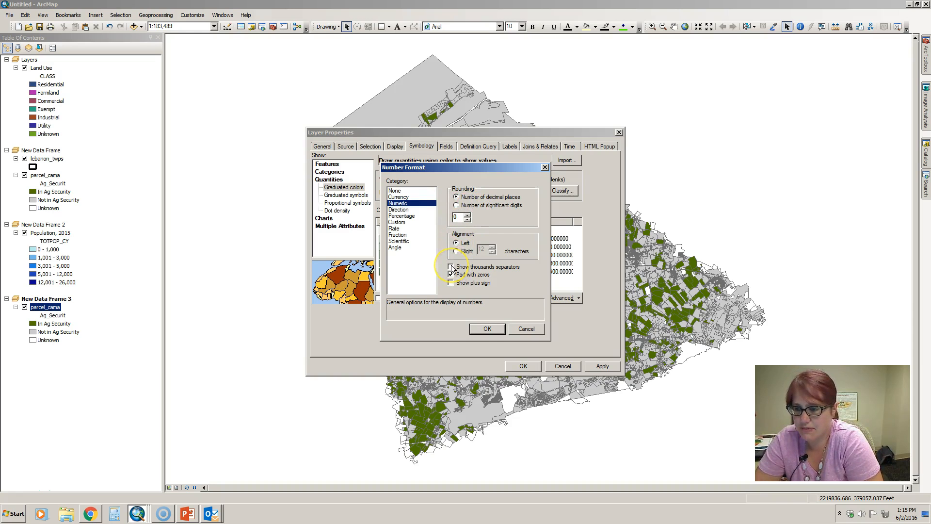
pyautogui.click(451, 267)
pyautogui.click(481, 330)
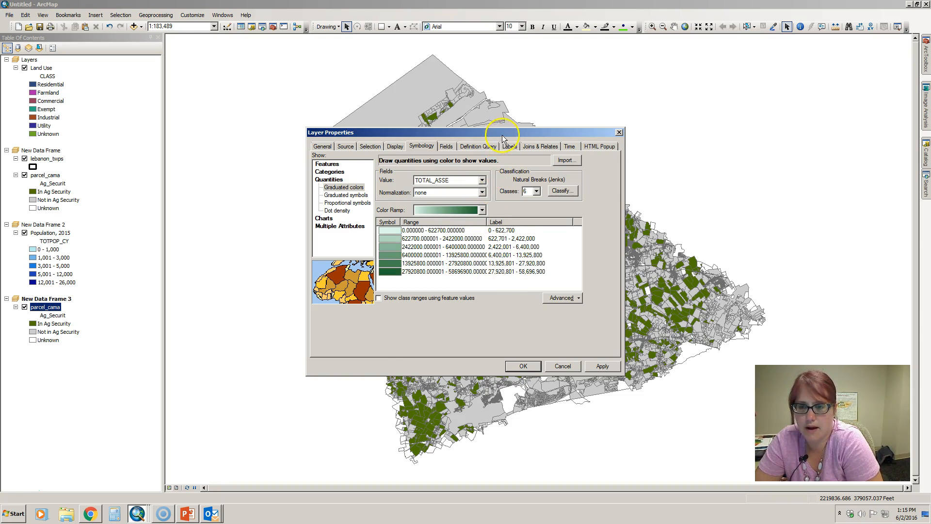
pyautogui.moveTo(503, 136); pyautogui.dragTo(416, 125)
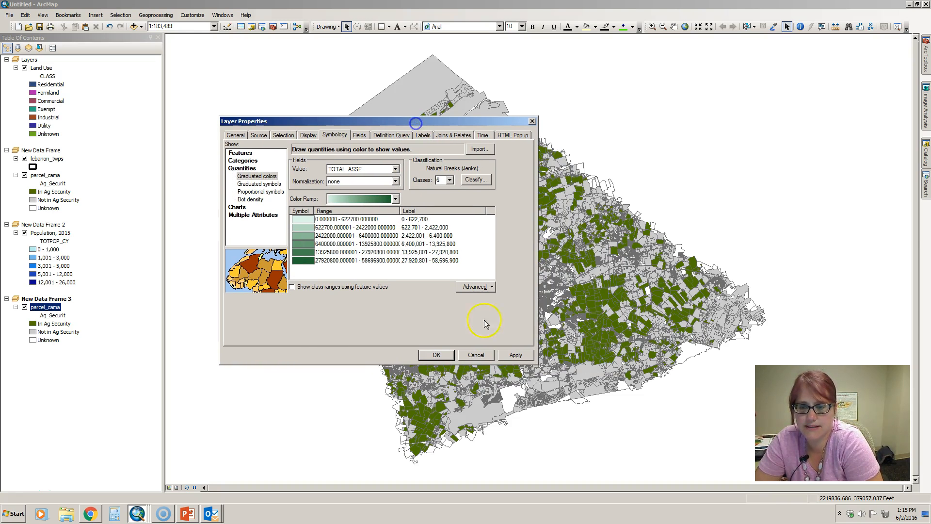
pyautogui.click(511, 356)
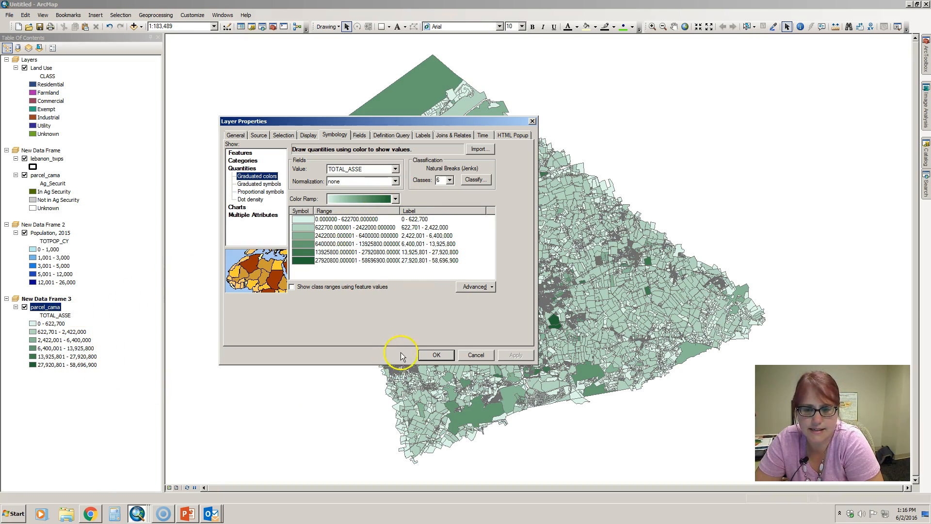
pyautogui.click(436, 356)
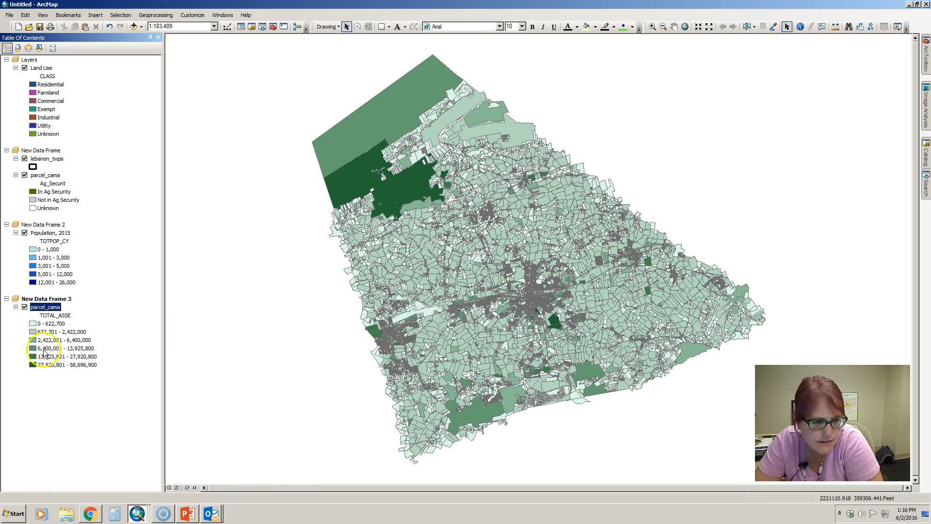
# - Reduce the parcel_cama layer's TOTAL_ASSE classification to 5 classes and apply it
pyautogui.doubleClick(46, 307)
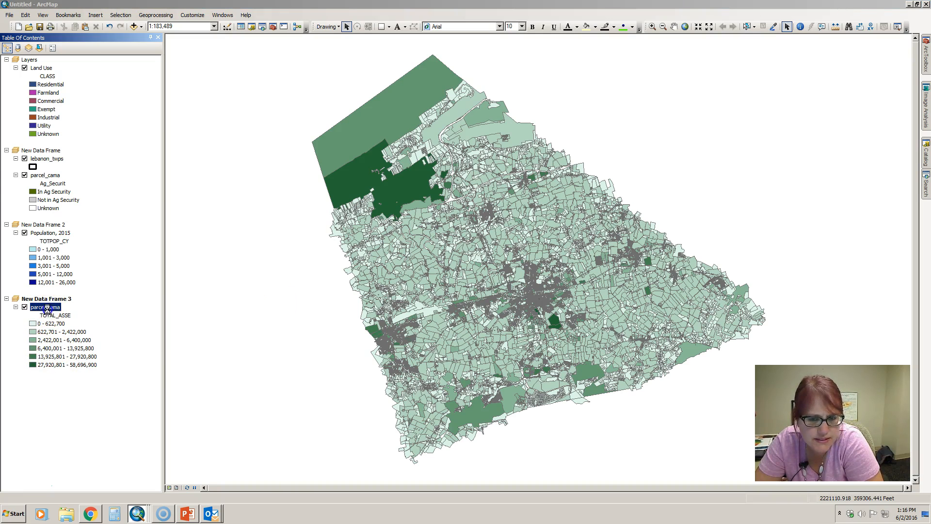
pyautogui.click(537, 191)
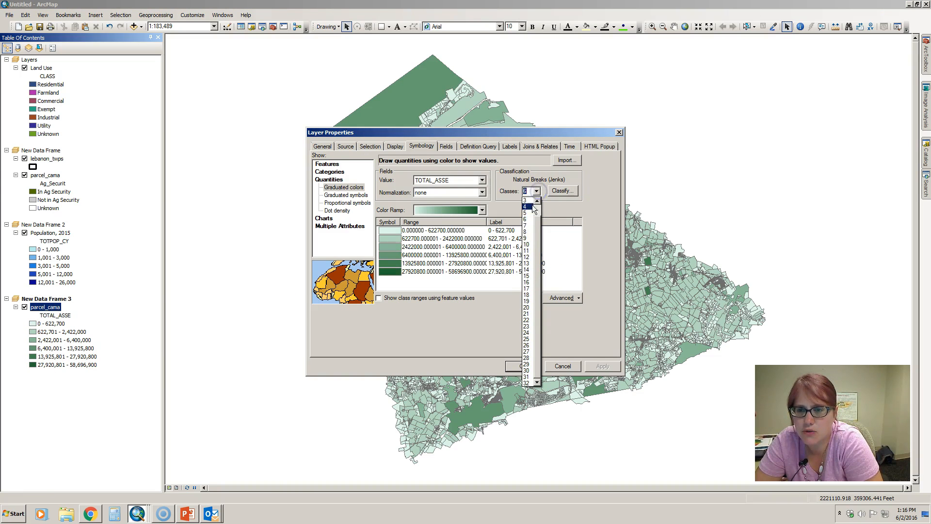
pyautogui.click(528, 211)
pyautogui.click(598, 365)
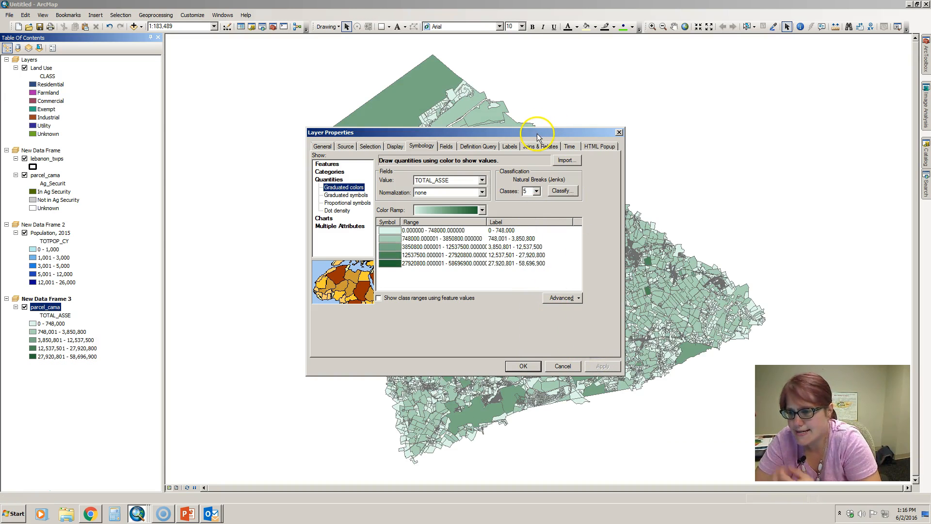
# - Rename New Data Frame 3's parcel_cama layer as Assessed Value
pyautogui.moveTo(537, 135); pyautogui.dragTo(816, 46)
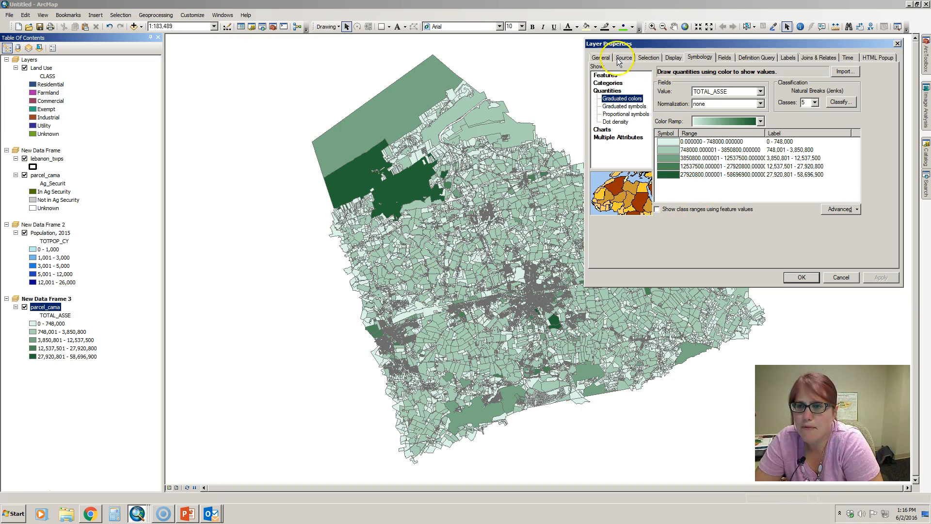
pyautogui.click(600, 57)
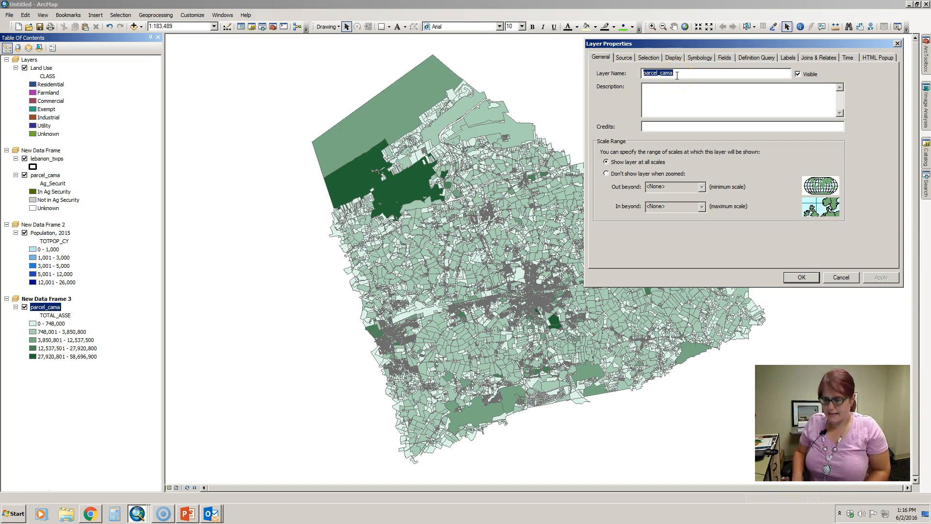
pyautogui.write('Assessed Value')
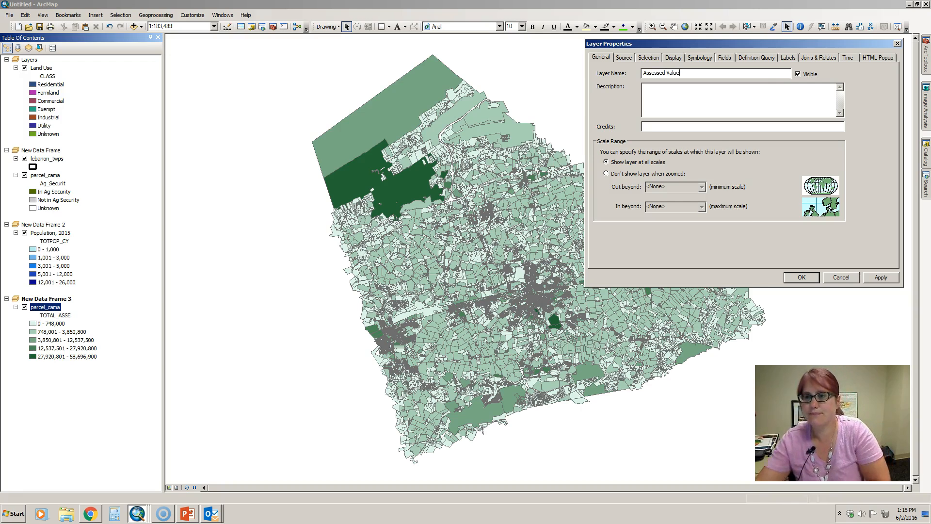
pyautogui.click(798, 276)
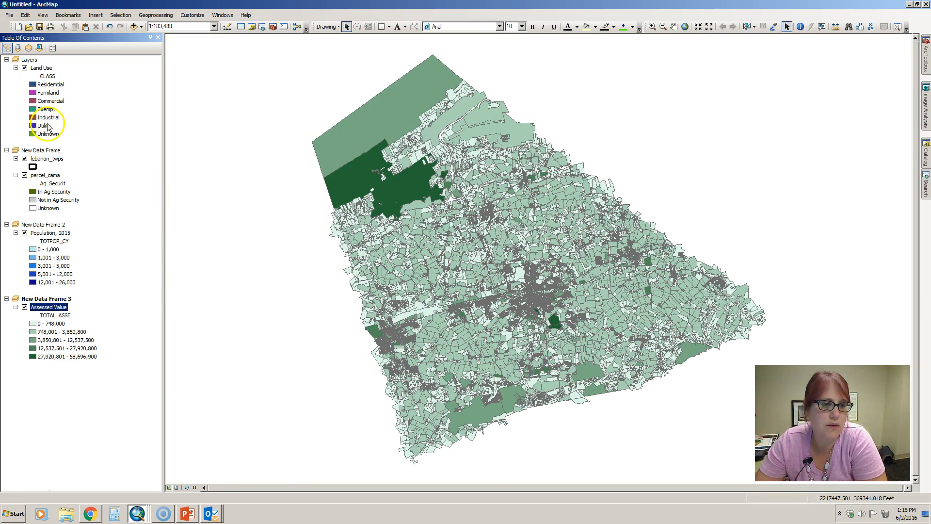
# - Copy the lebanon_twps layer from New Data Frame into New Data Frame 3 above Assessed Value and hide the copy
pyautogui.click(48, 159)
pyautogui.moveTo(48, 163); pyautogui.dragTo(46, 299)
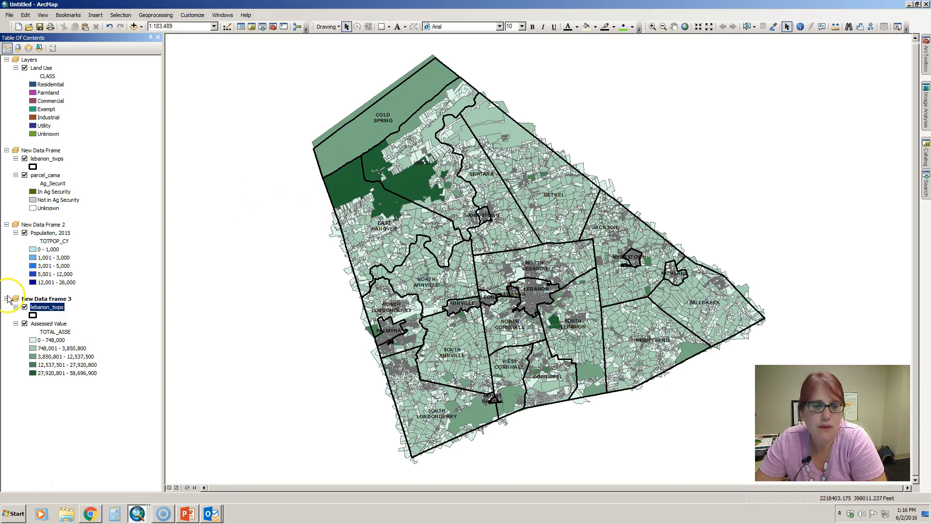
pyautogui.click(25, 307)
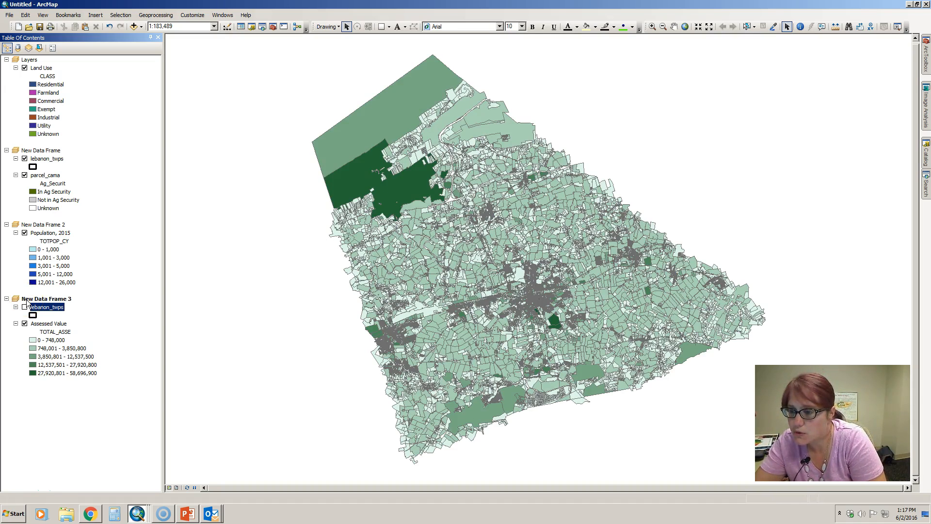
pyautogui.click(538, 301)
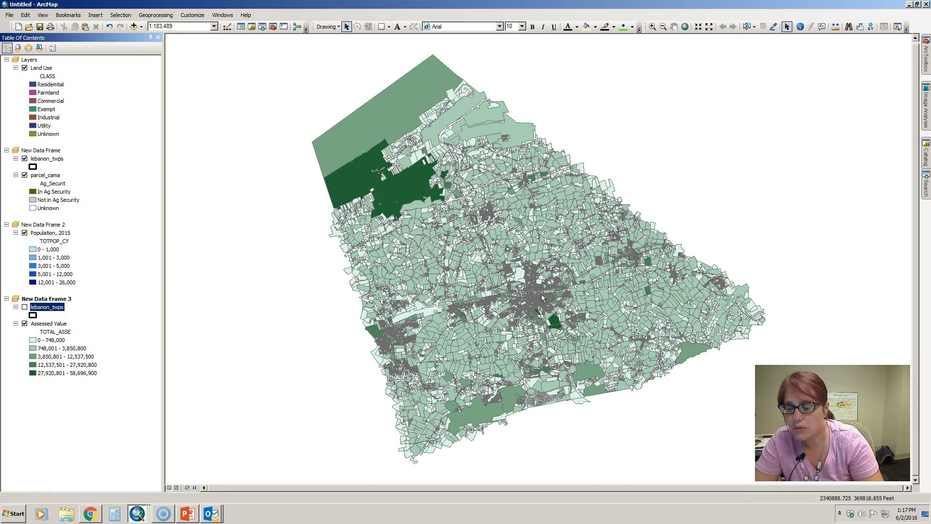
# - Set the outline color of all Assessed Value class symbols to no color
pyautogui.doubleClick(50, 324)
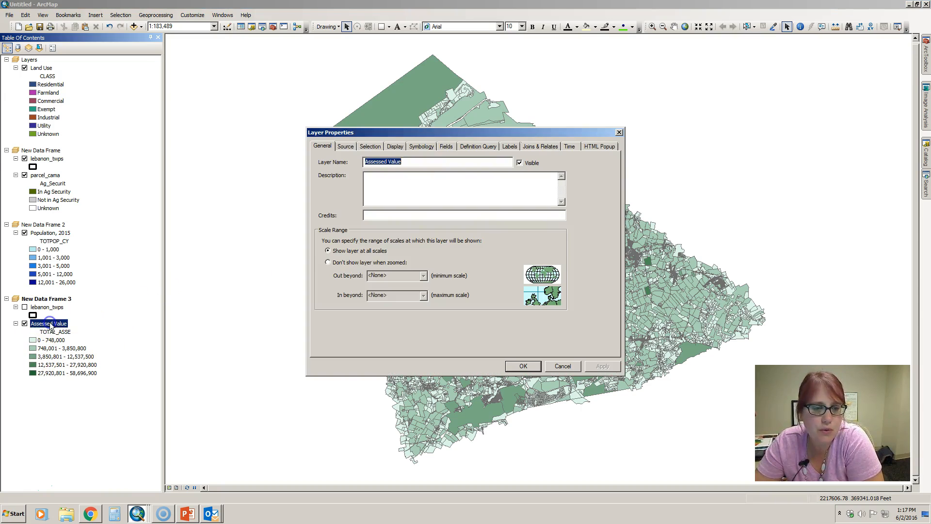
pyautogui.click(421, 146)
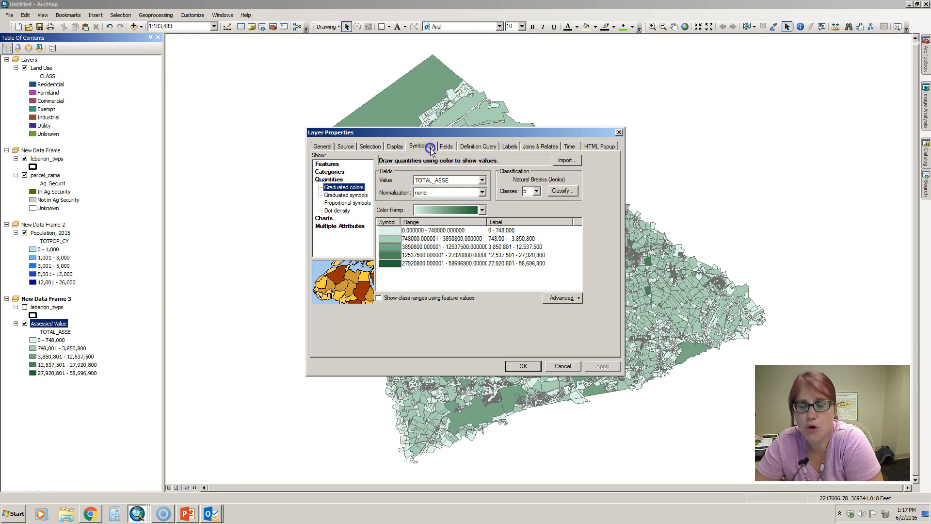
pyautogui.rightClick(388, 246)
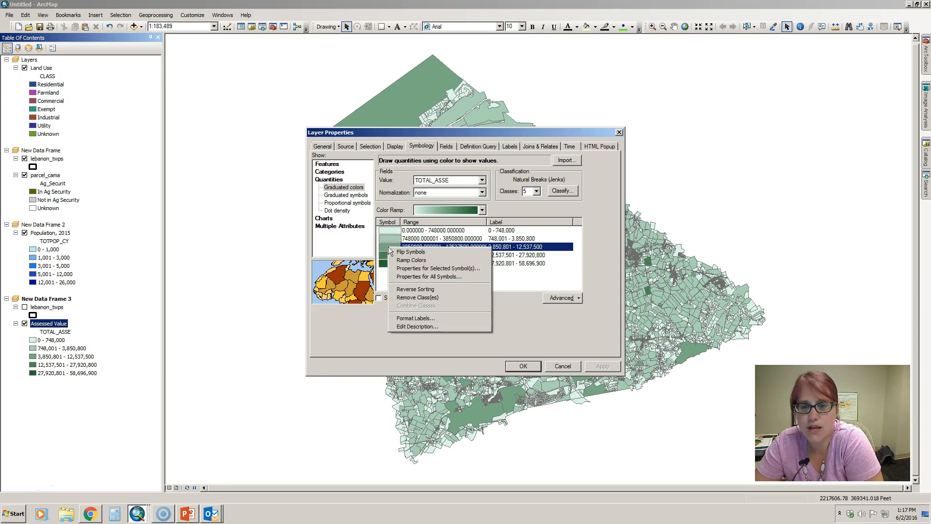
pyautogui.click(414, 277)
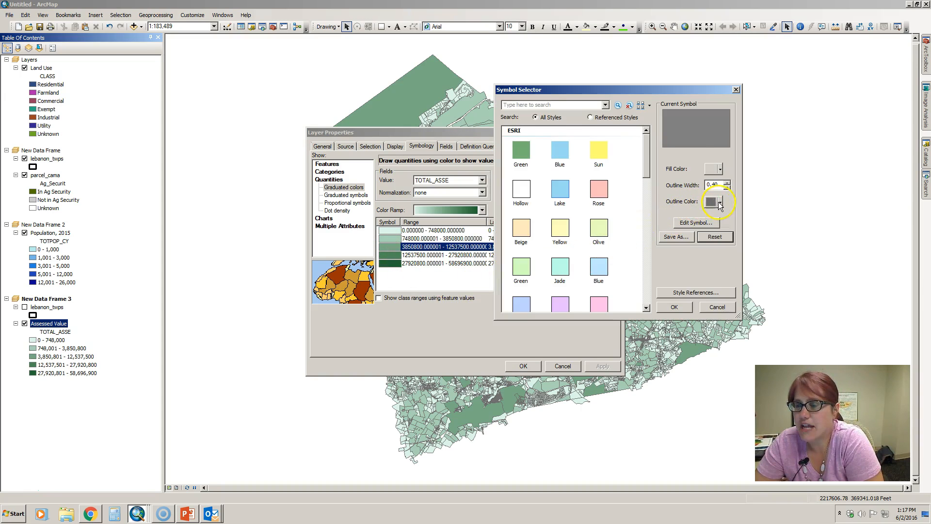
pyautogui.click(720, 204)
pyautogui.click(726, 216)
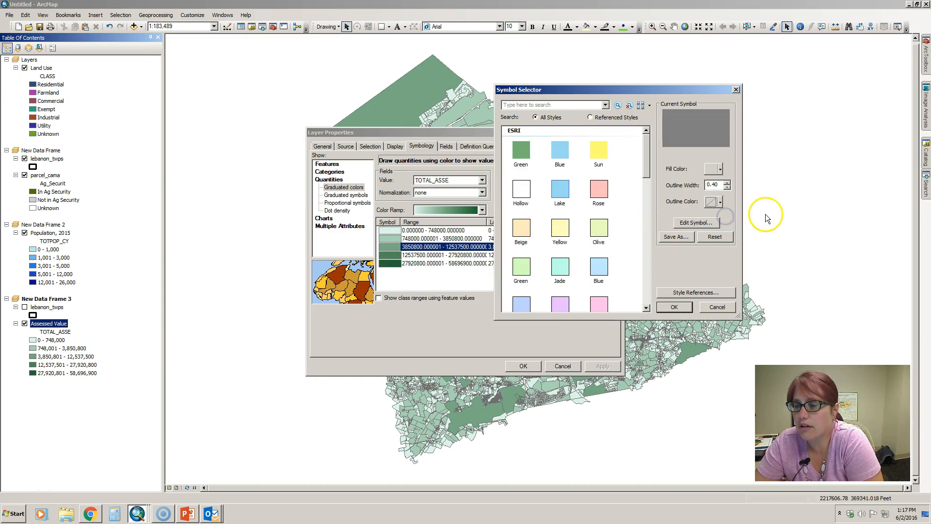
pyautogui.click(675, 307)
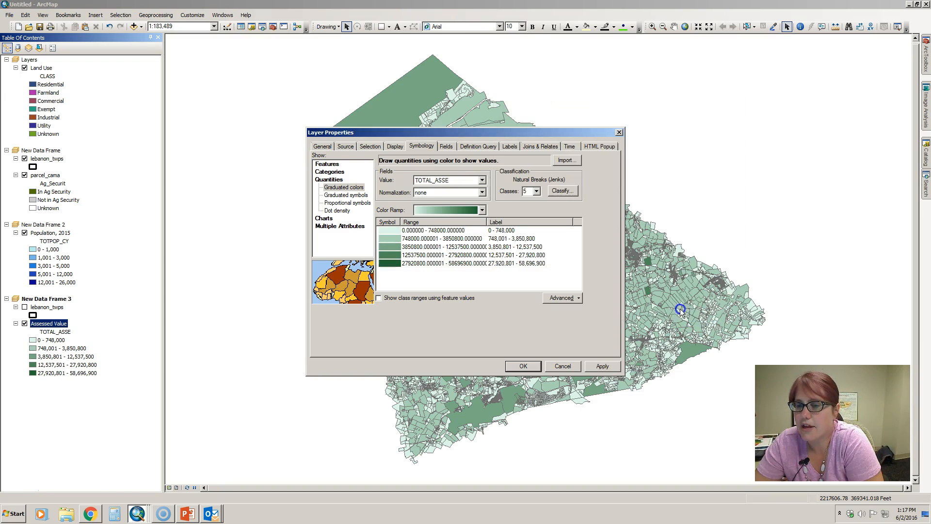
pyautogui.click(530, 369)
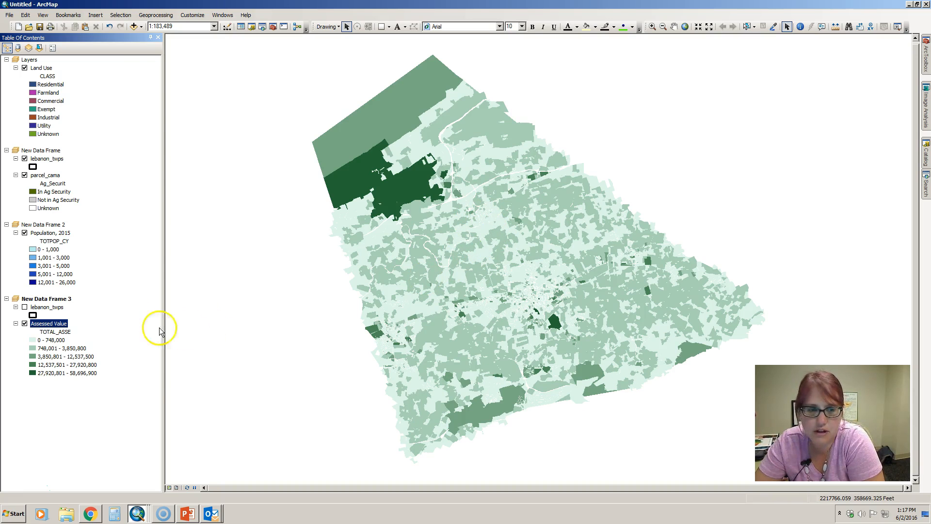
# - Show lebanon_twps again in New Data Frame 3 and check the Assessed Value layer's symbology settings without changing them
pyautogui.click(25, 308)
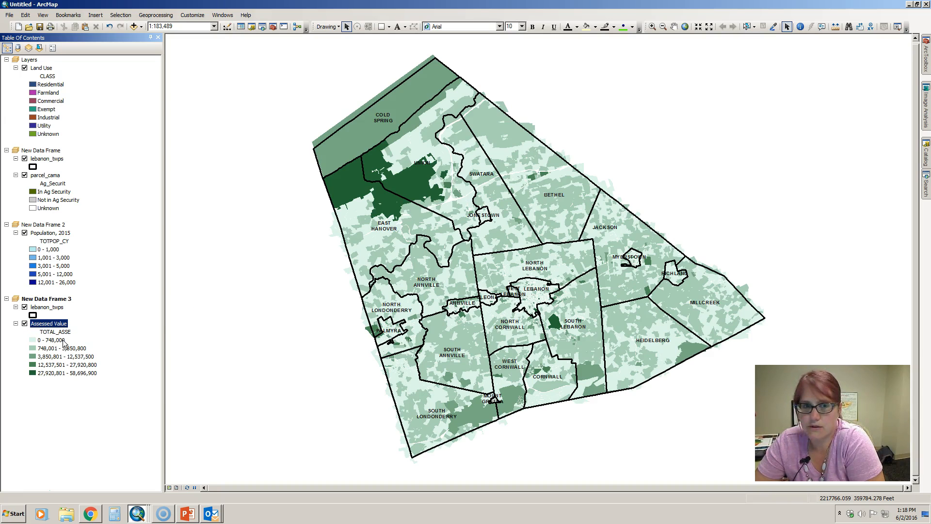
pyautogui.doubleClick(49, 323)
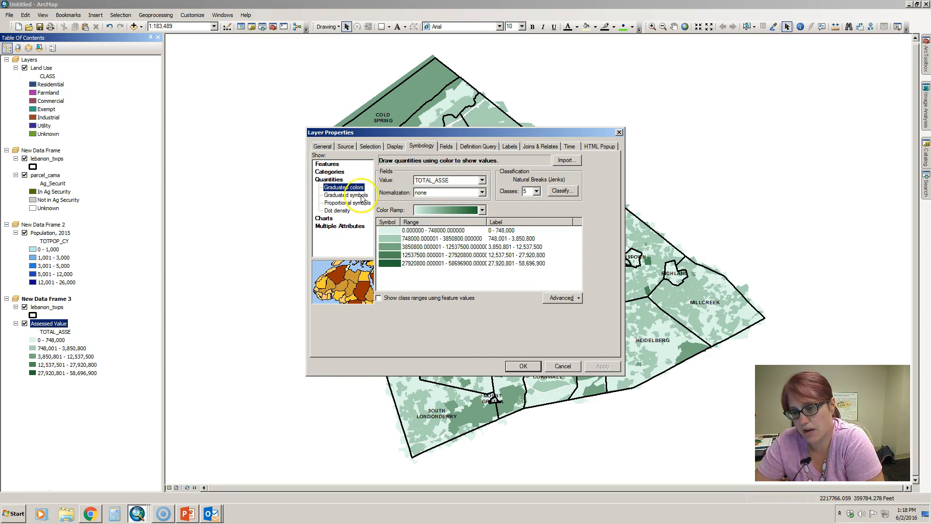
pyautogui.click(565, 366)
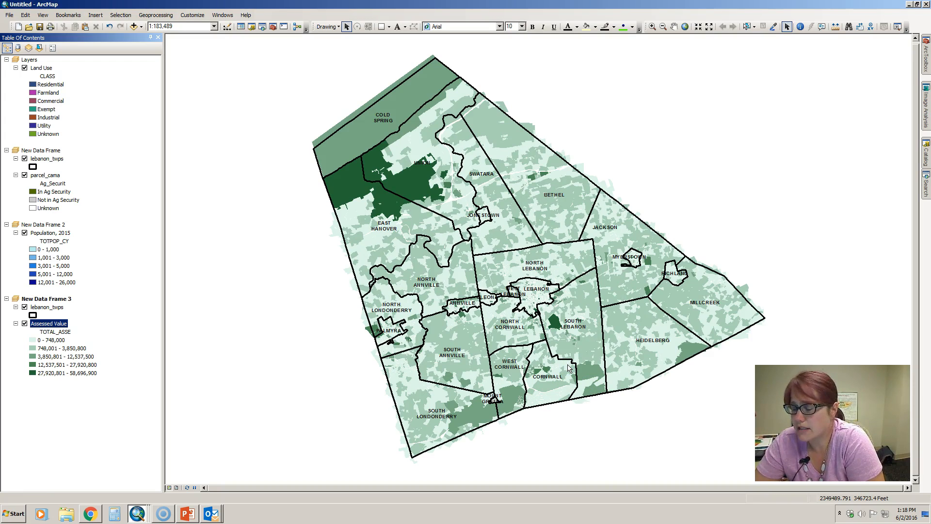